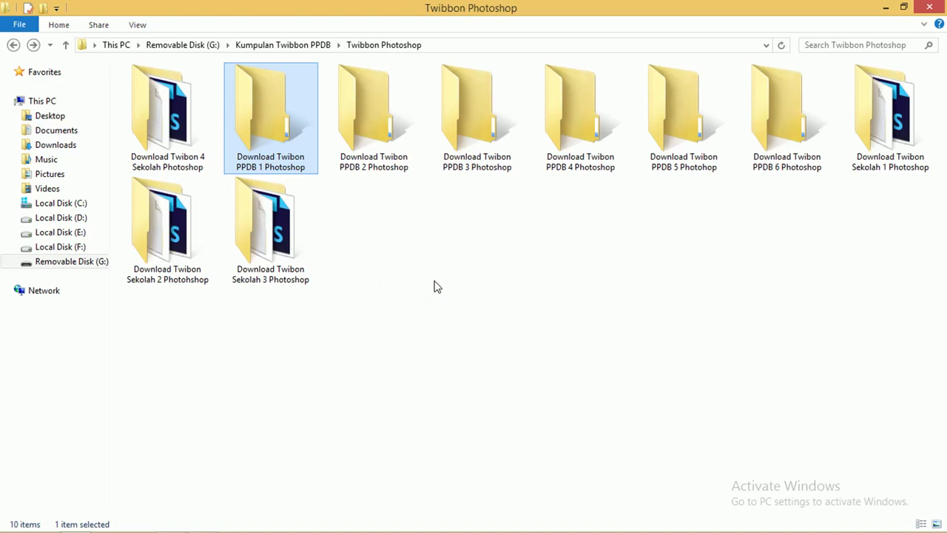
# Select all ten template folders inside the Twibbon Photoshop folder.
pyautogui.click(177, 139)
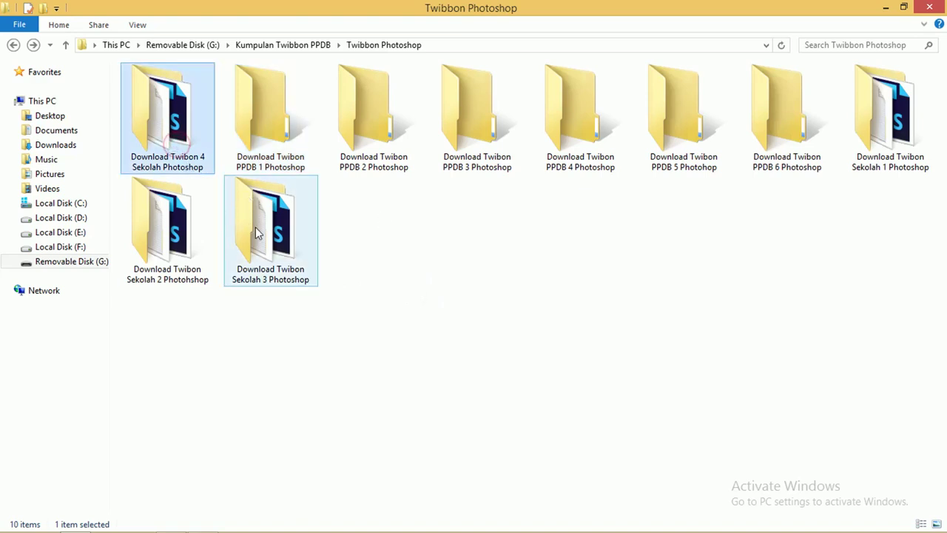
pyautogui.hotkey('ctrl', 'a')
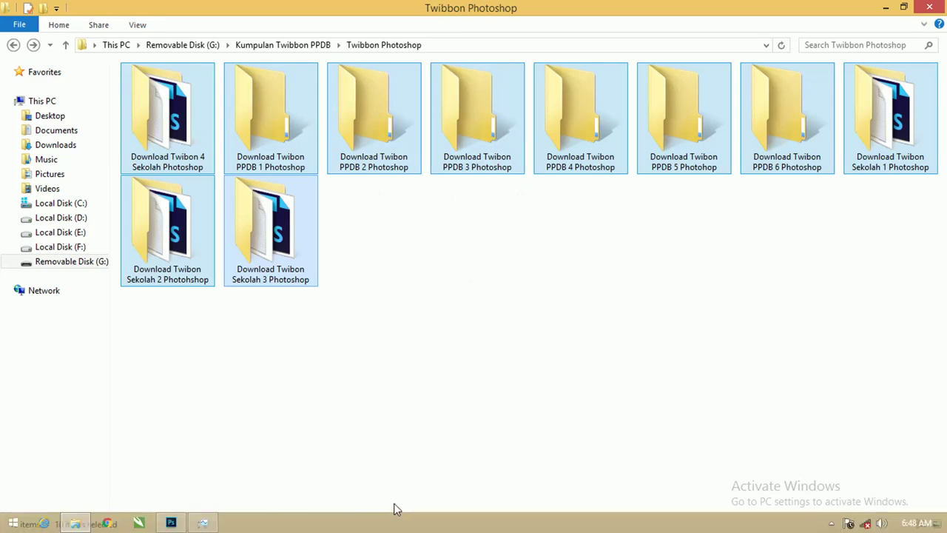
pyautogui.click(171, 523)
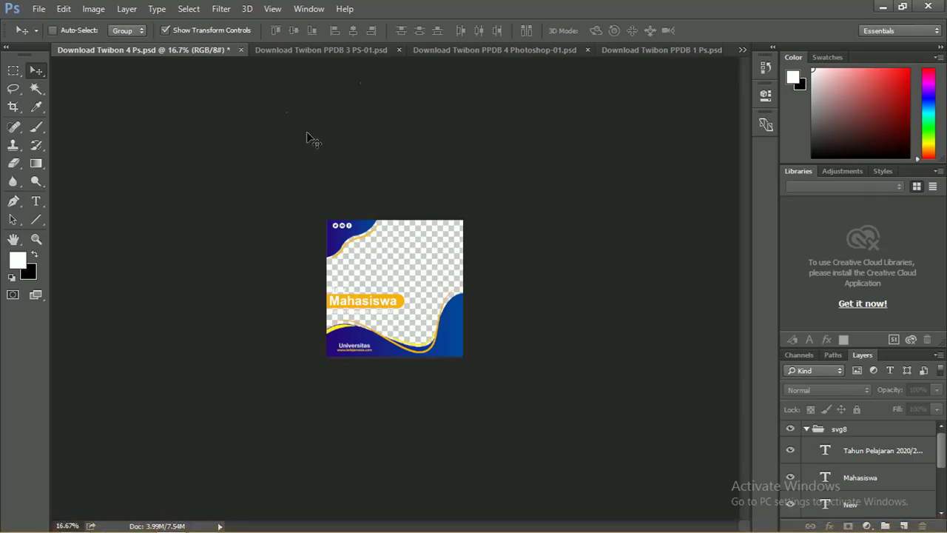
# Fit the Mahasiswa template to the window and compare it with the PPDB 3 and PPDB 1 templates.
pyautogui.hotkey('ctrl', '0')
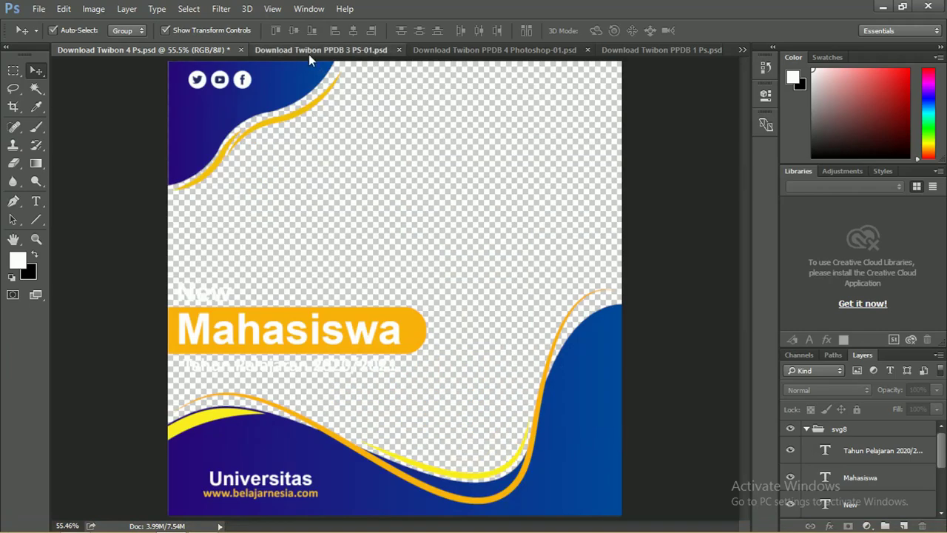
pyautogui.click(308, 51)
pyautogui.click(140, 50)
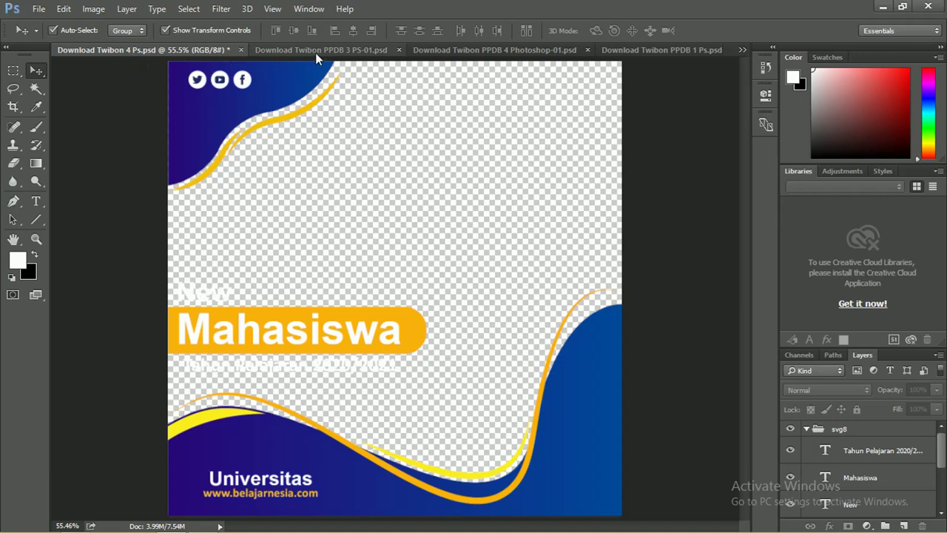
pyautogui.click(670, 51)
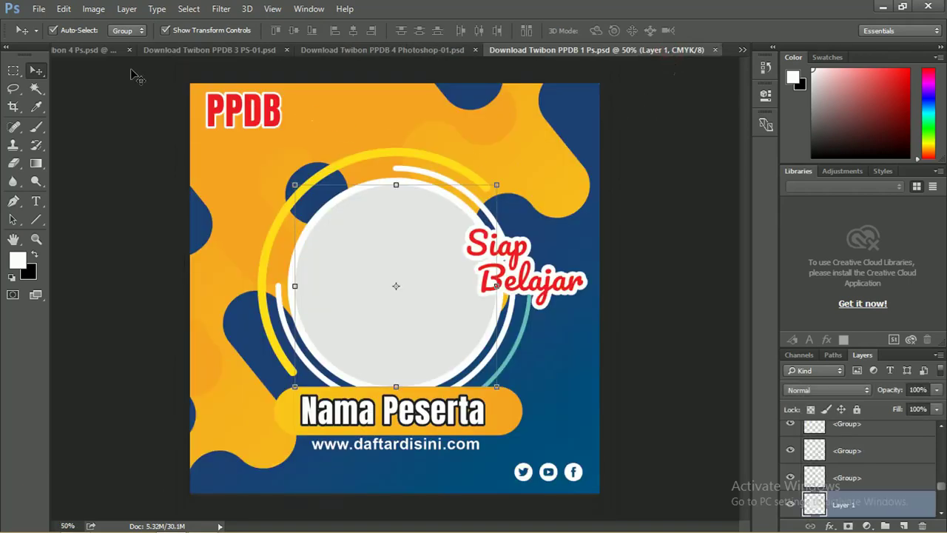
pyautogui.click(93, 50)
pyautogui.click(299, 51)
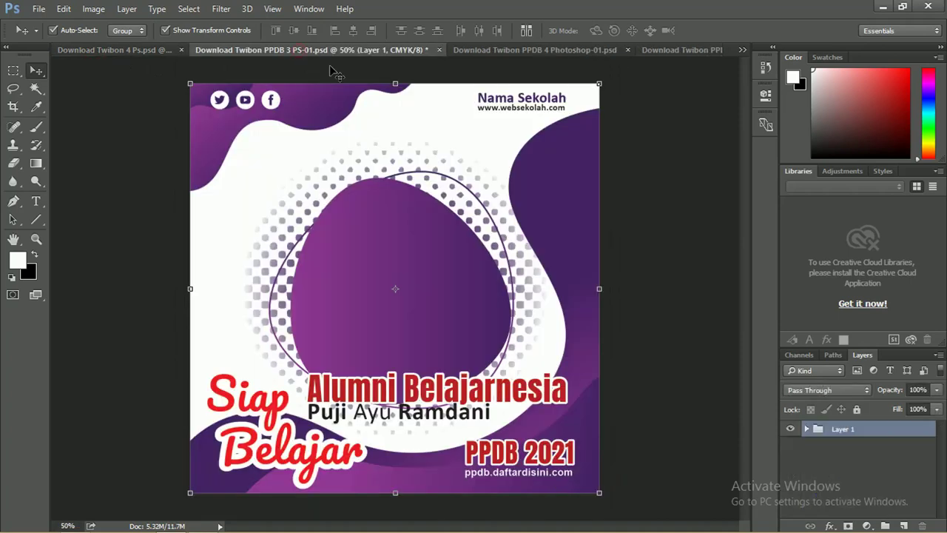
# Review the PPDB 4, Mahasiswa and PPDB 3 templates again, finishing on the PPDB 1 design.
pyautogui.click(493, 49)
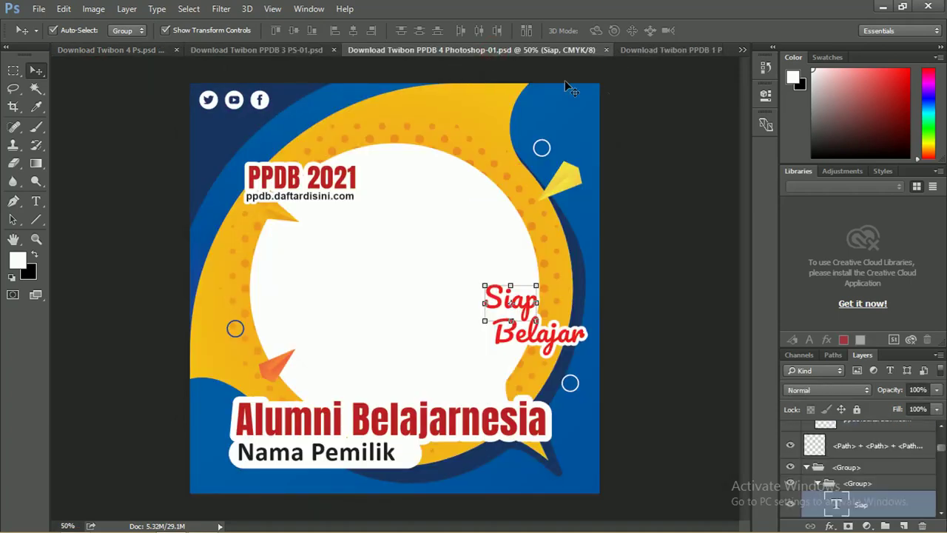
pyautogui.click(655, 52)
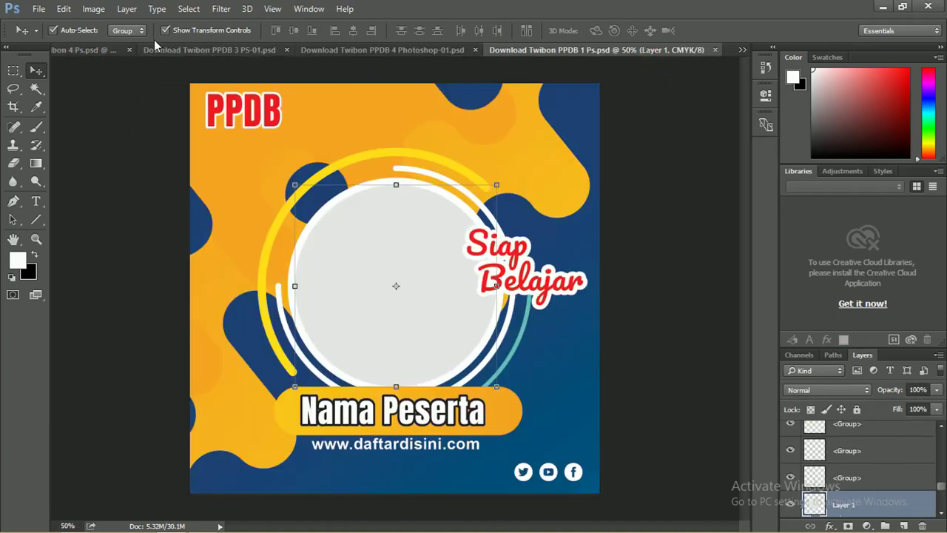
pyautogui.click(88, 49)
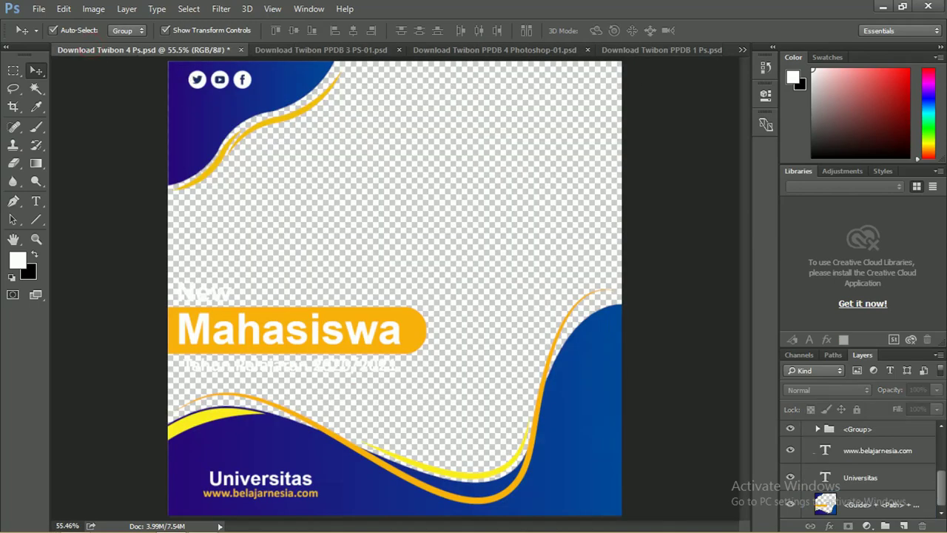
pyautogui.click(678, 188)
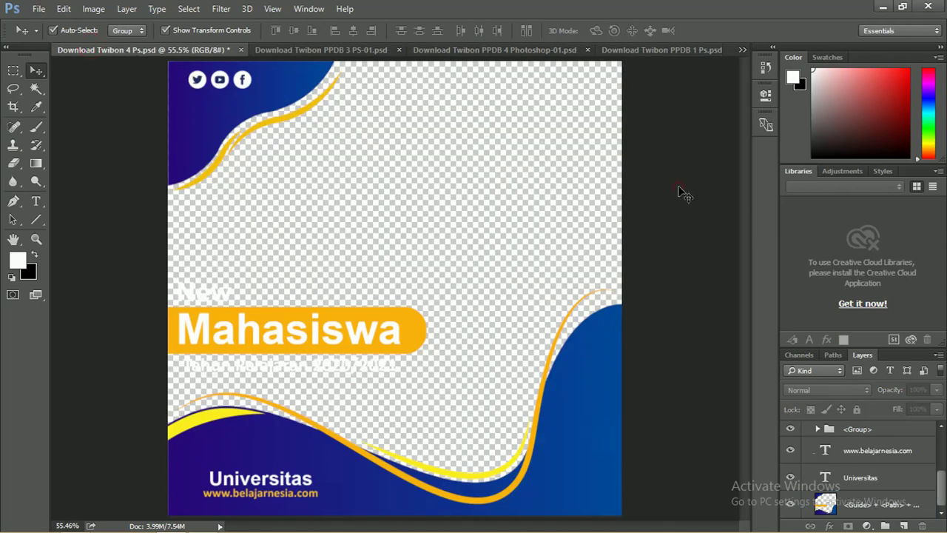
pyautogui.click(303, 51)
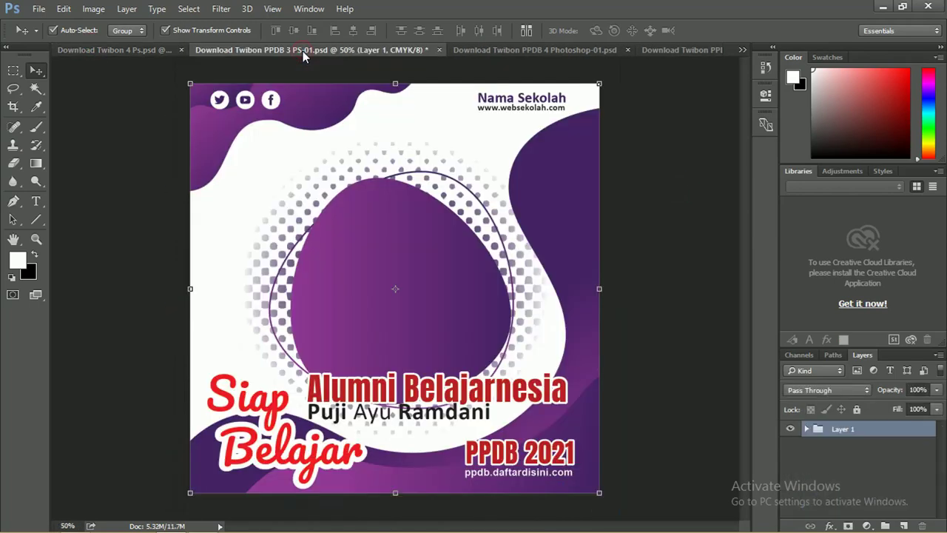
pyautogui.click(467, 58)
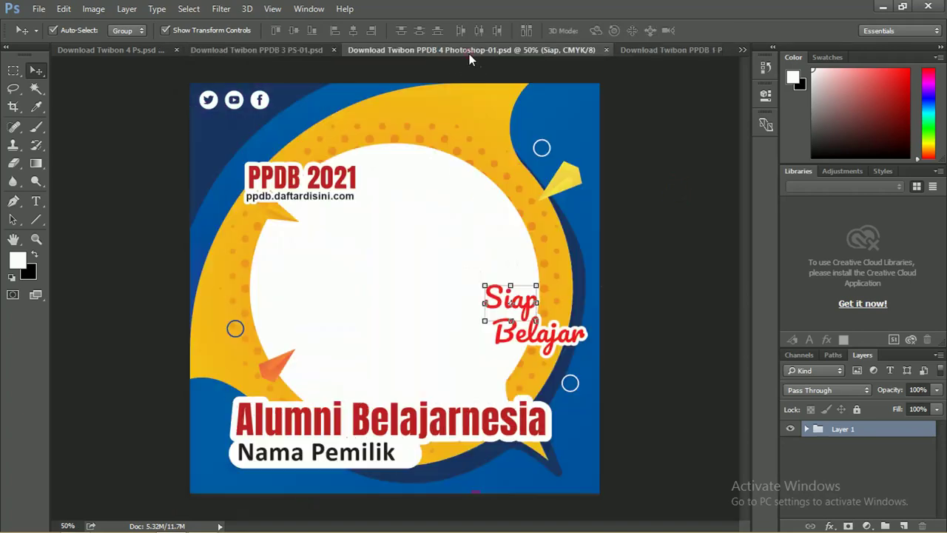
pyautogui.click(646, 50)
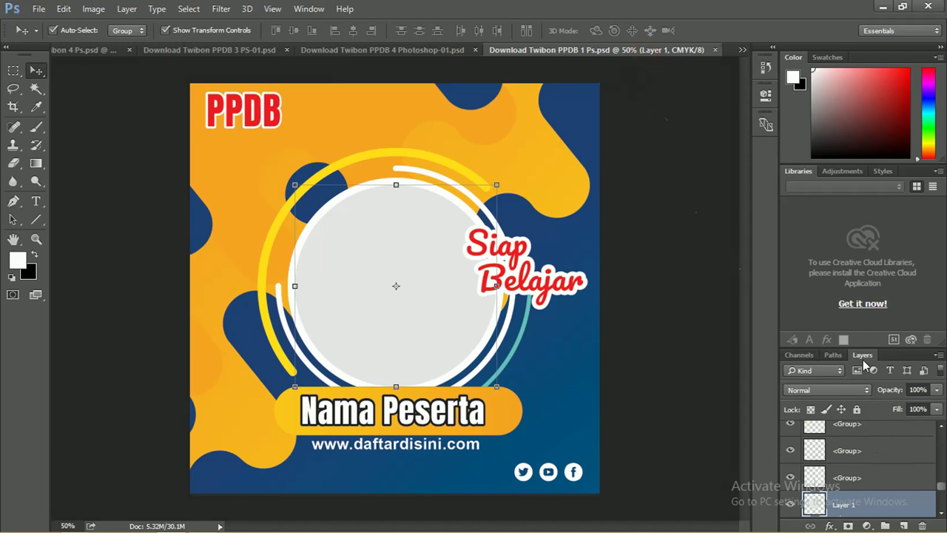
# Float the Layers panel beside the canvas and collapse the Belajar, Siap and PPDB groups.
pyautogui.moveTo(862, 355); pyautogui.dragTo(649, 126)
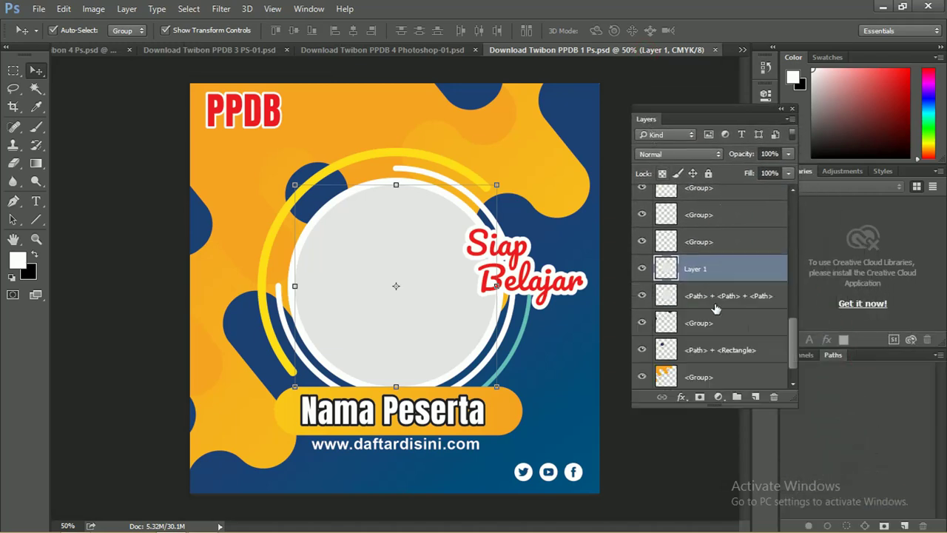
pyautogui.moveTo(792, 345); pyautogui.dragTo(798, 211)
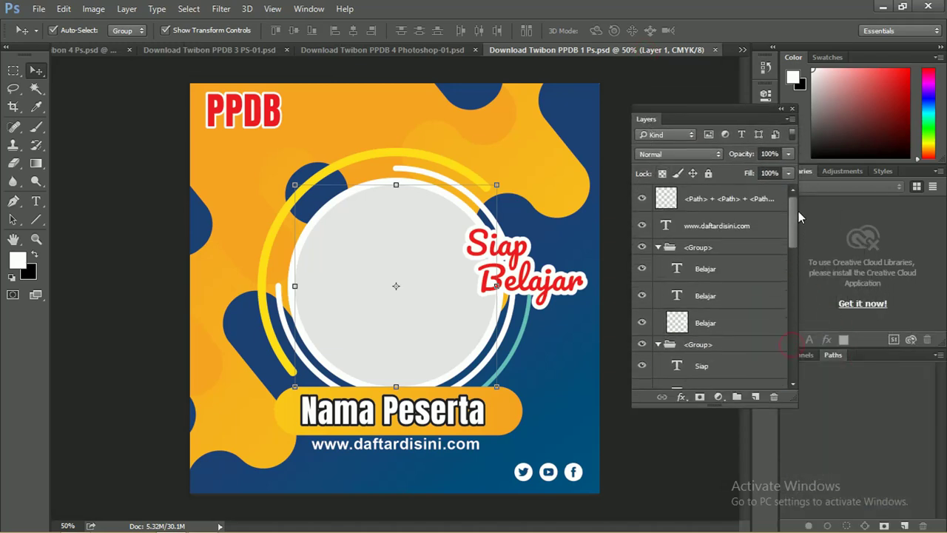
pyautogui.click(658, 247)
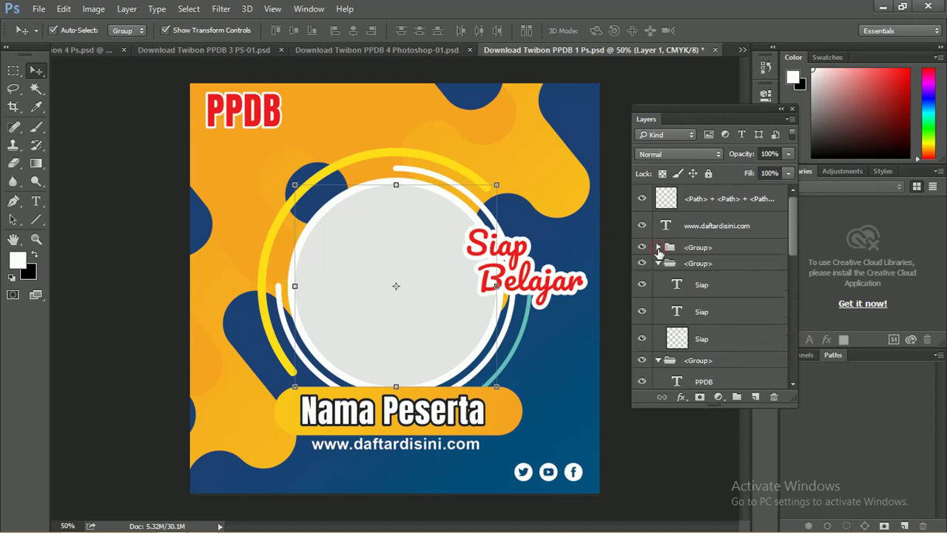
pyautogui.click(659, 263)
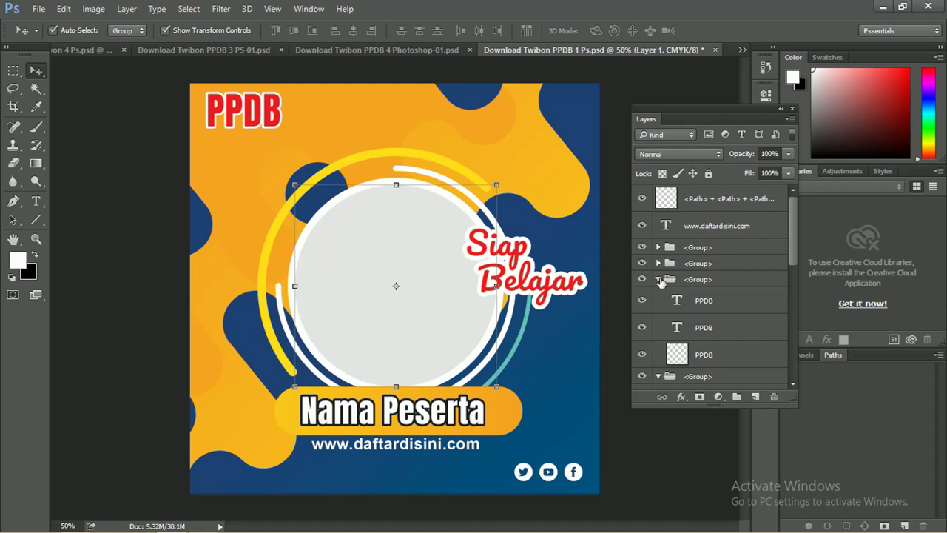
pyautogui.click(658, 279)
pyautogui.scroll(-2, 715, 326)
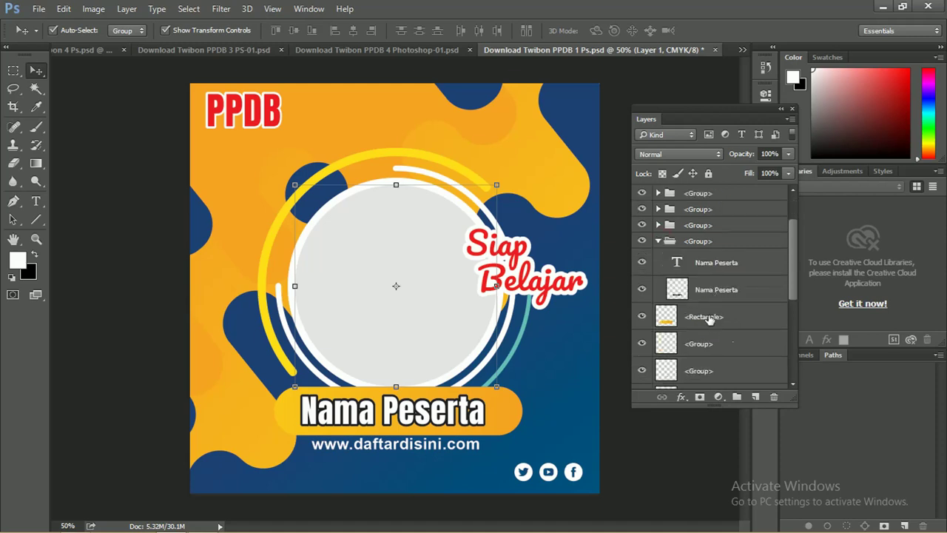
pyautogui.scroll(-2, 709, 320)
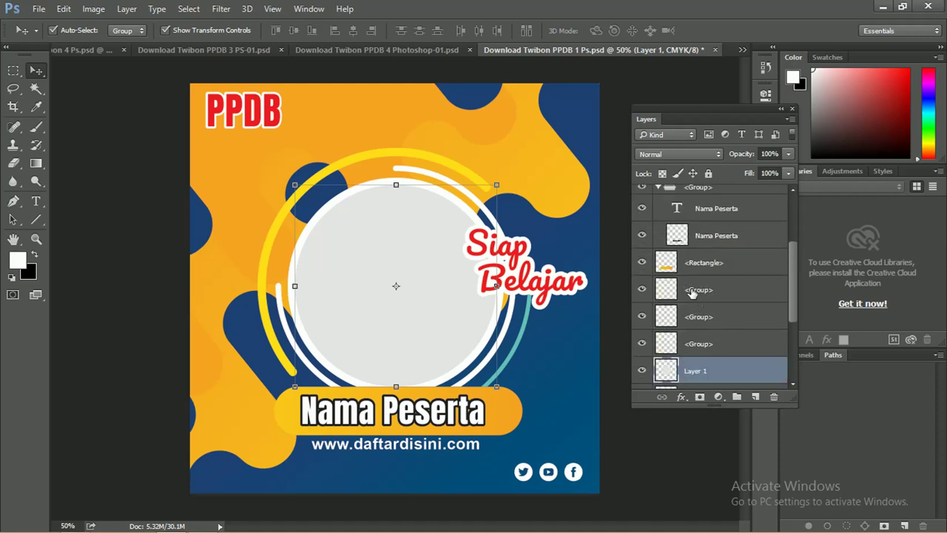
# Toggle visibility of the orange bar, navy blob and background layers to see what each holds.
pyautogui.click(642, 263)
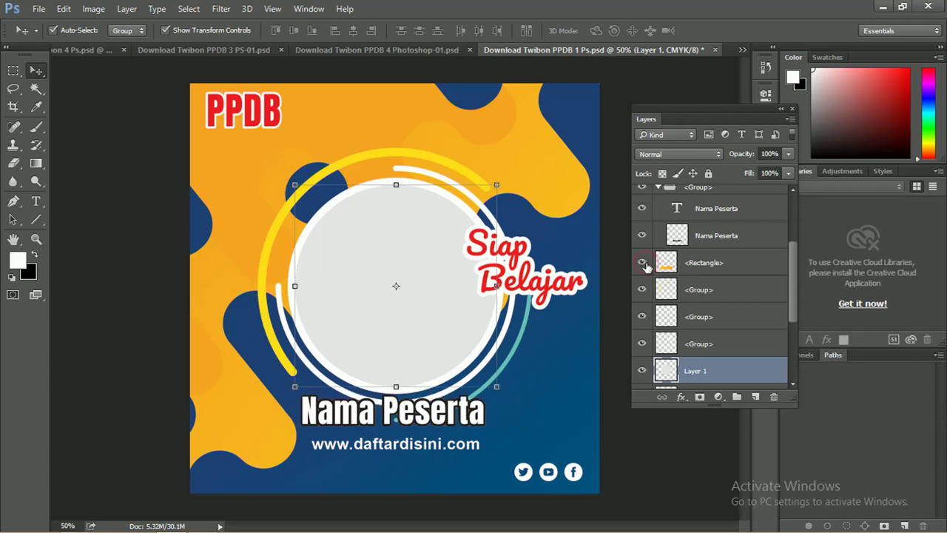
pyautogui.click(642, 263)
pyautogui.scroll(-3, 673, 354)
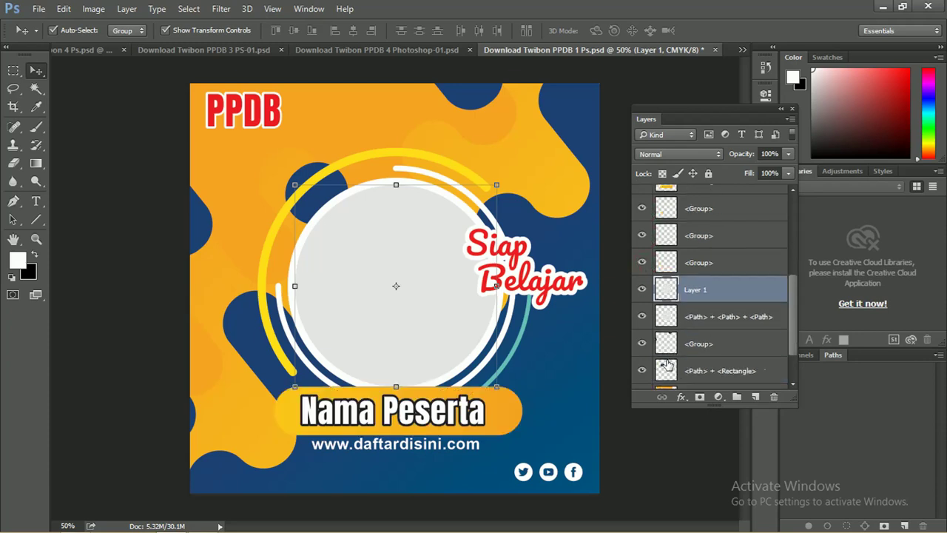
pyautogui.click(643, 371)
pyautogui.moveTo(792, 310); pyautogui.dragTo(790, 374)
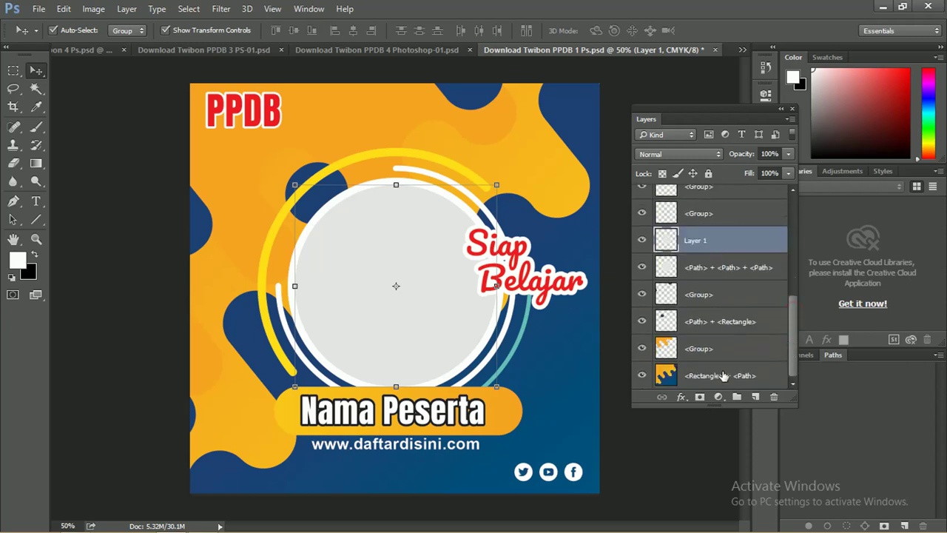
pyautogui.click(644, 376)
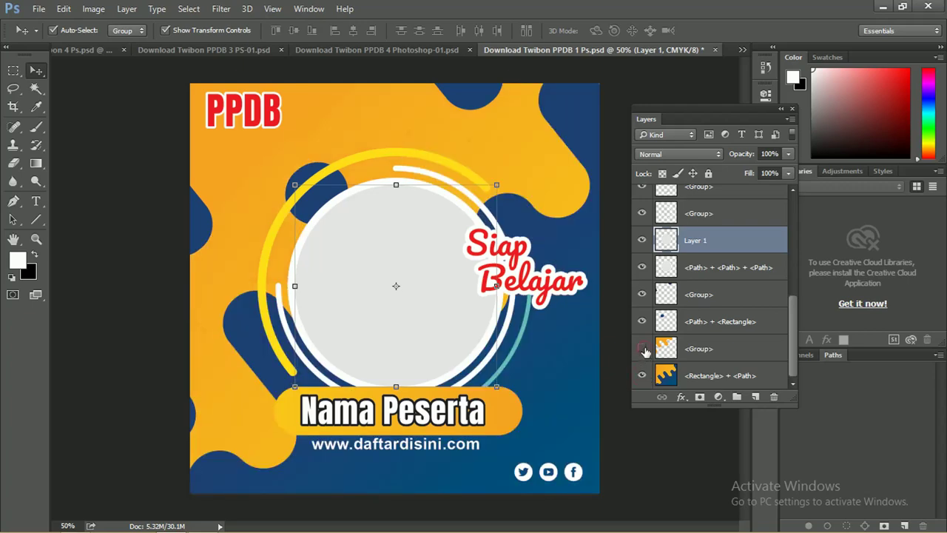
pyautogui.click(644, 350)
pyautogui.click(643, 375)
# Collapse the Nama Peserta group, reposition the floating panel, and bring up the blue Mahasiswa template.
pyautogui.moveTo(789, 335); pyautogui.dragTo(790, 214)
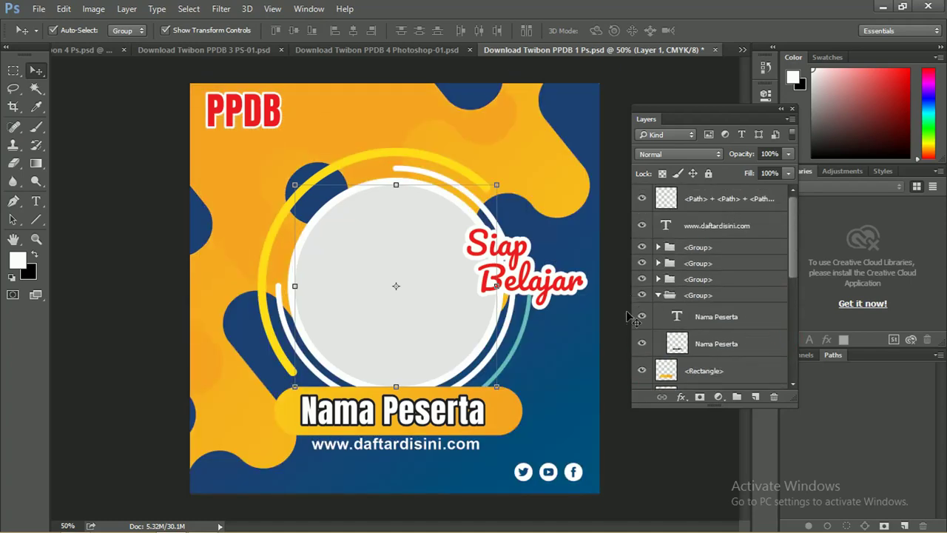
pyautogui.click(659, 295)
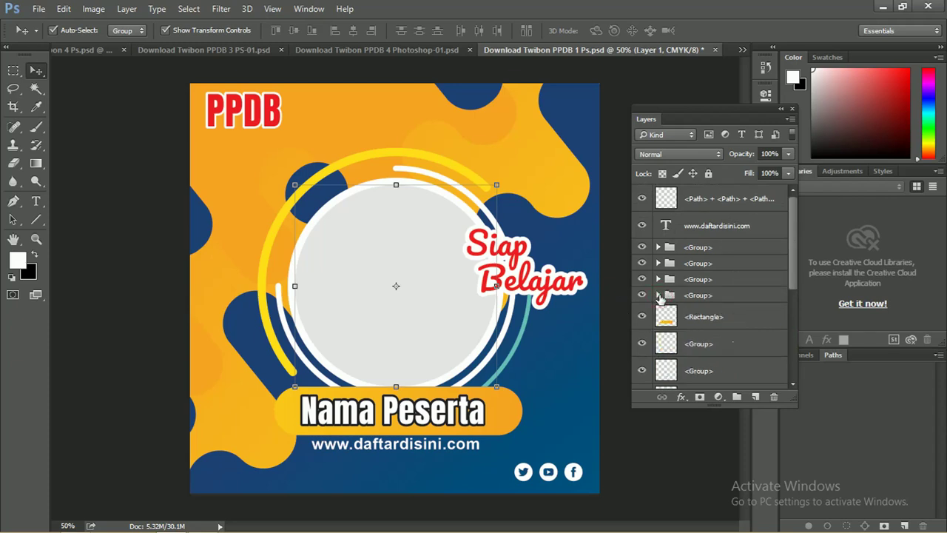
pyautogui.moveTo(733, 108)
pyautogui.mouseDown()
pyautogui.moveTo(701, 129)
pyautogui.moveTo(706, 90)
pyautogui.mouseUp()
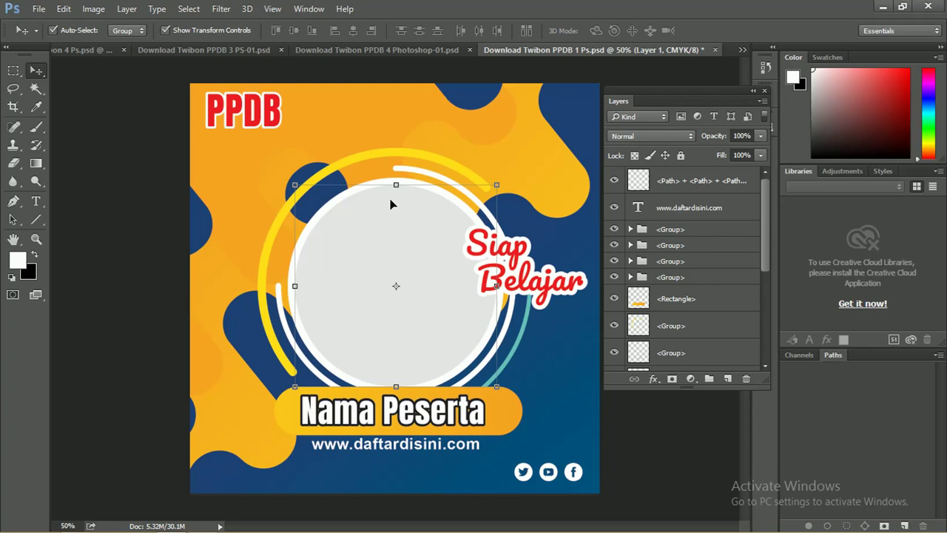
pyautogui.click(96, 49)
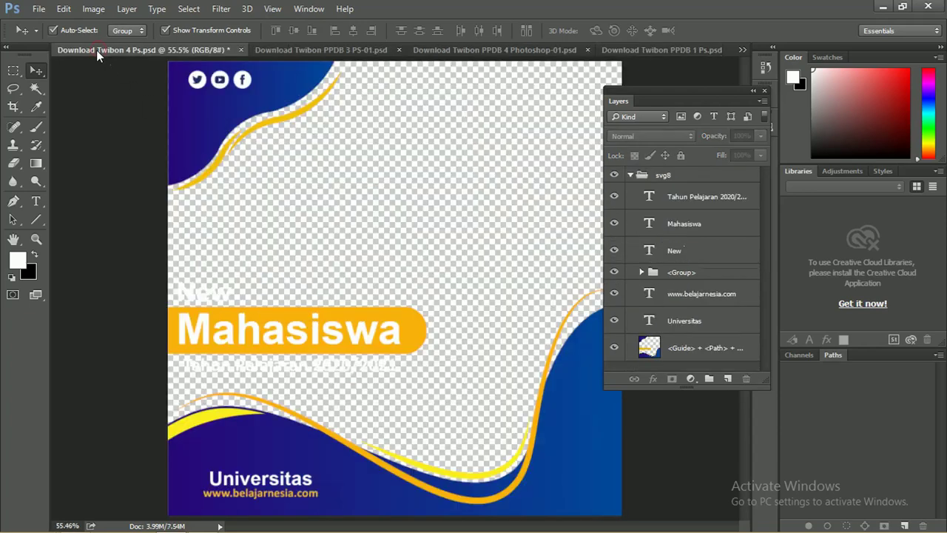
pyautogui.moveTo(158, 524)
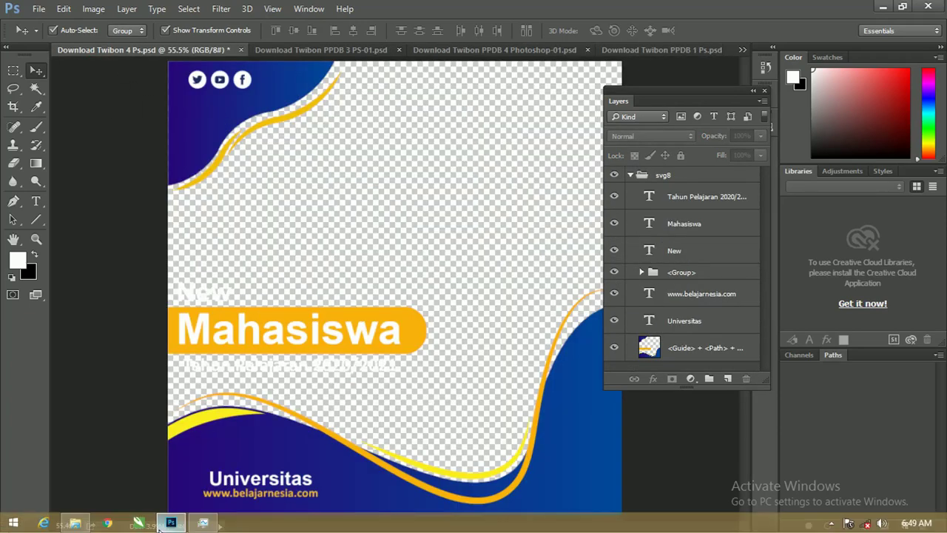
# Select the two-person photo and red logo in Downloads and drag them toward Photoshop.
pyautogui.click(90, 524)
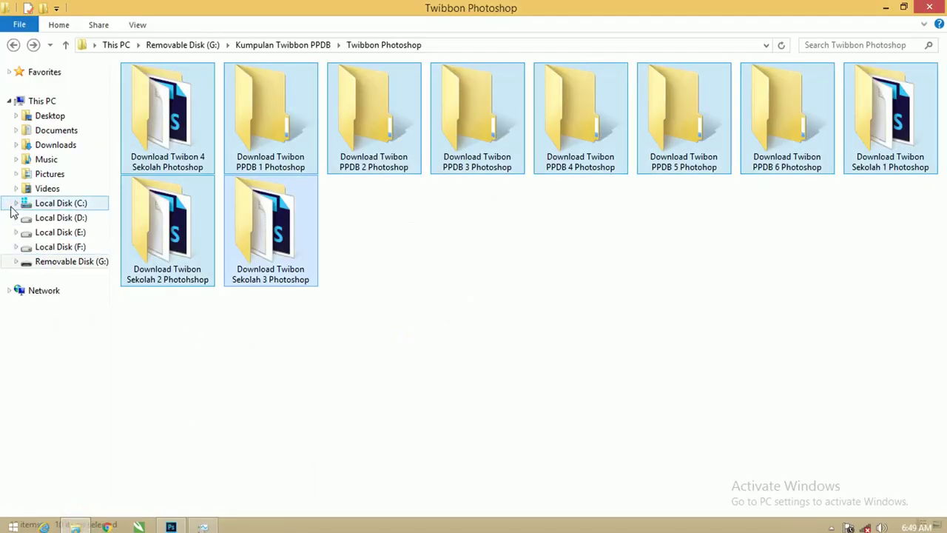
pyautogui.click(45, 145)
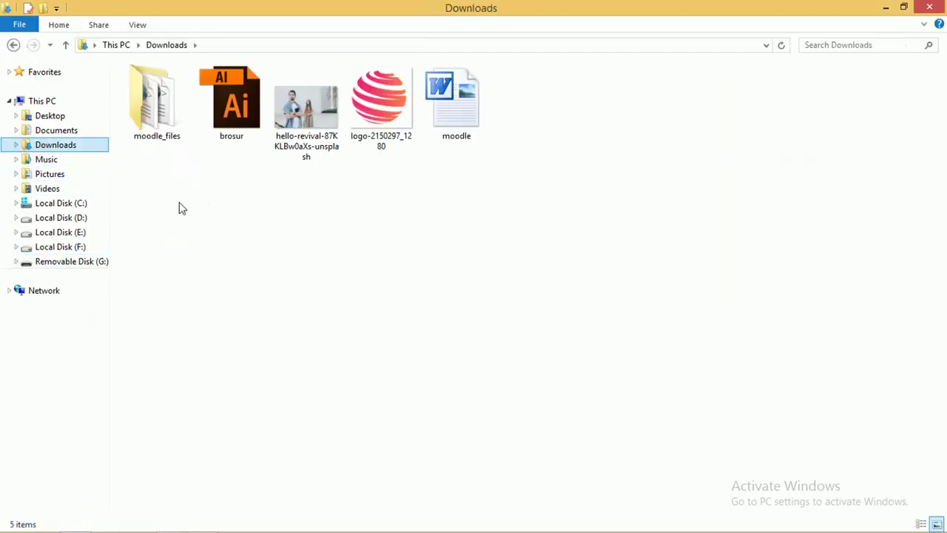
pyautogui.click(306, 123)
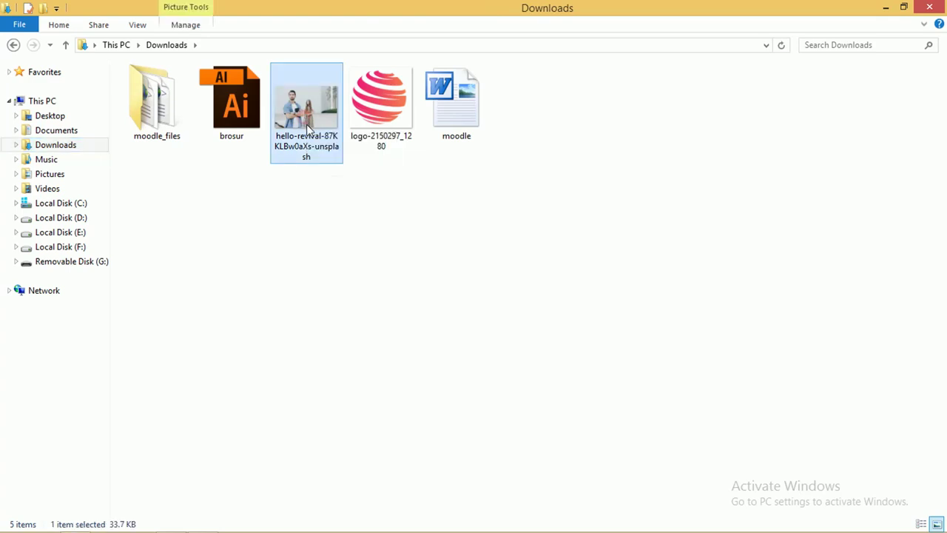
pyautogui.keyDown('ctrl'); pyautogui.click(371, 130); pyautogui.keyUp('ctrl')
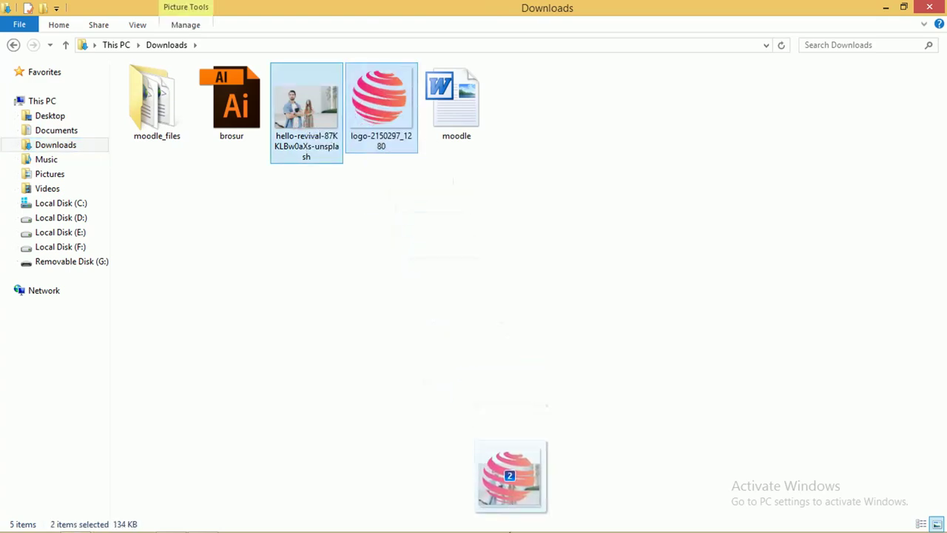
pyautogui.moveTo(372, 131)
pyautogui.mouseDown()
pyautogui.moveTo(465, 518)
pyautogui.moveTo(340, 270)
pyautogui.moveTo(343, 230)
pyautogui.mouseUp()
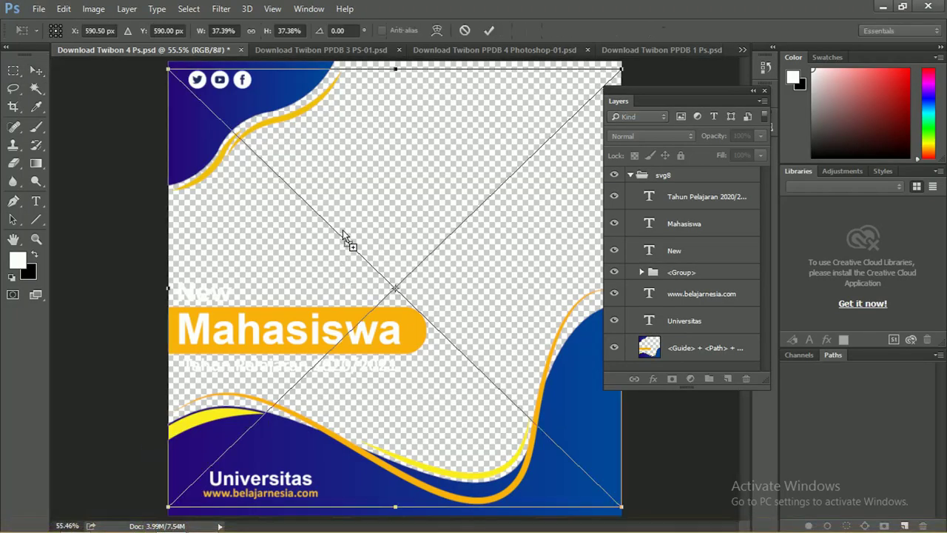
# Commit the placed logo and two-person photo as new layers in the Mahasiswa template.
pyautogui.press('Return')
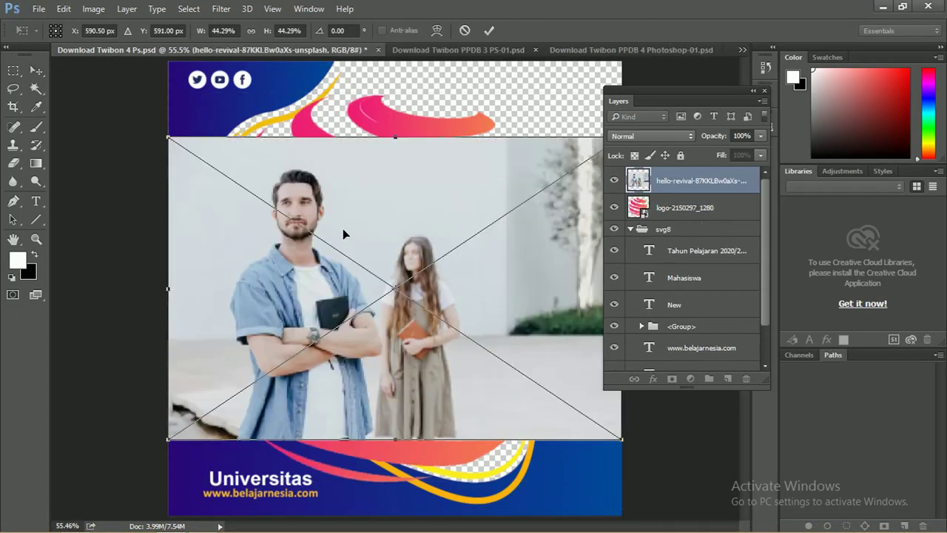
pyautogui.press('Return')
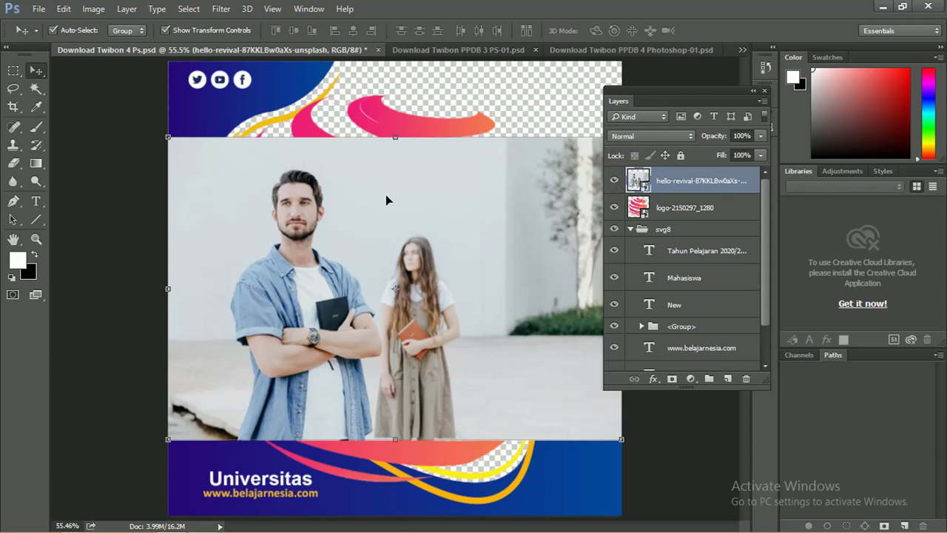
pyautogui.press('e')
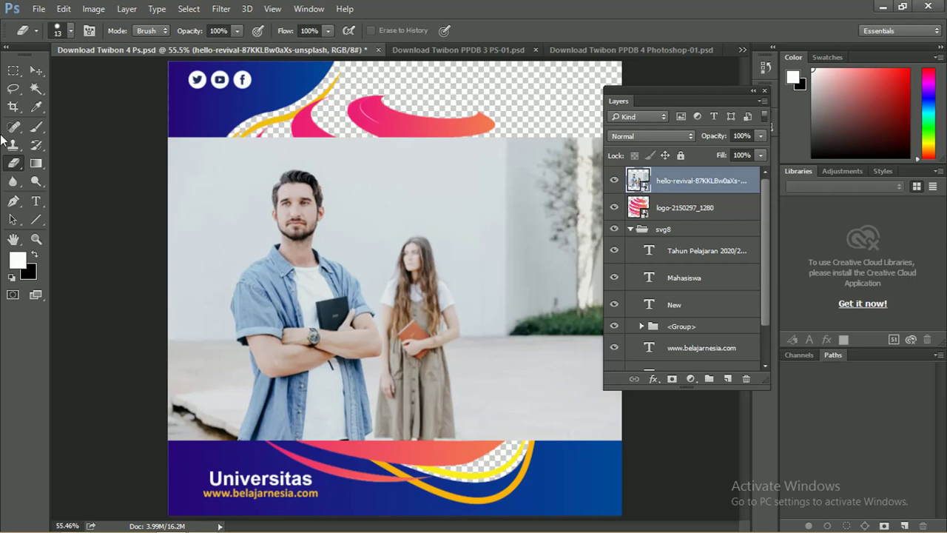
# Use the Eraser on the photo layer to bring up the rasterize smart object prompt.
pyautogui.click(35, 70)
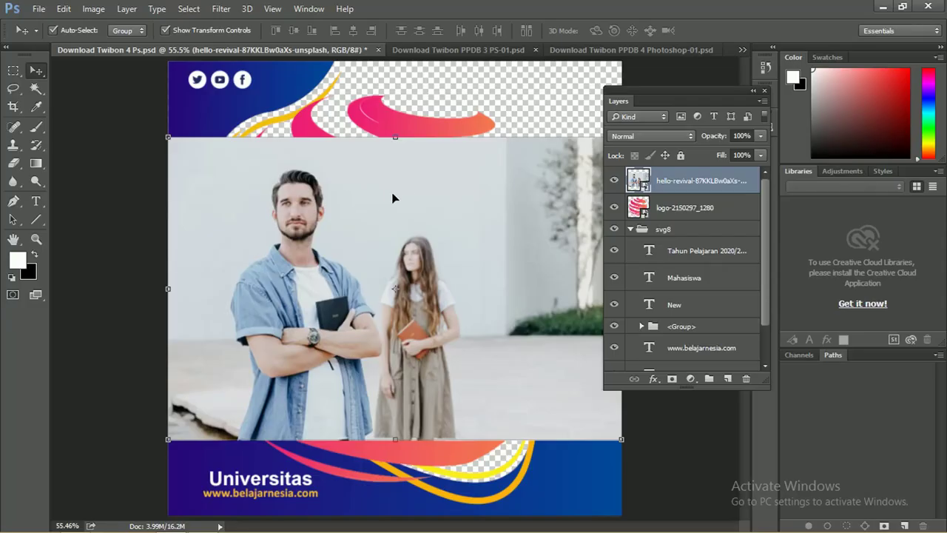
pyautogui.press('e')
pyautogui.click(326, 208)
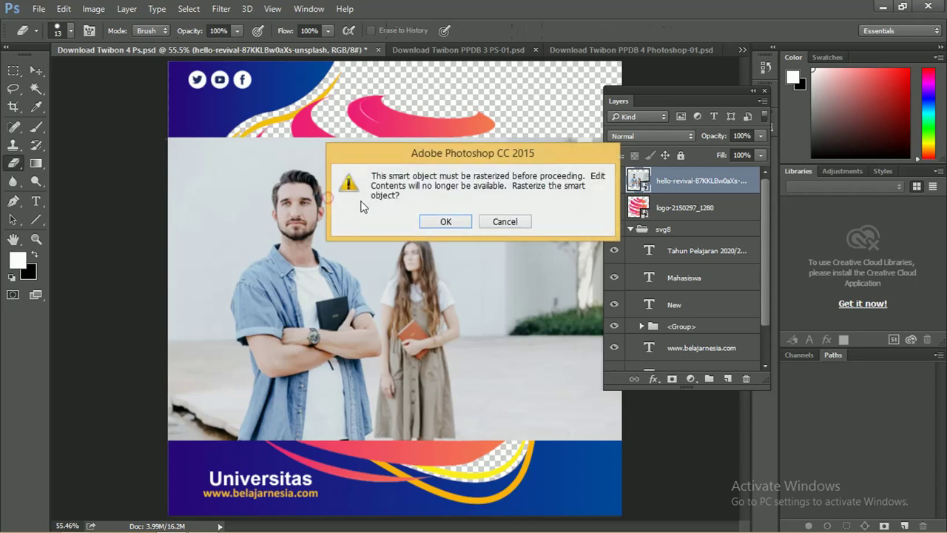
pyautogui.moveTo(445, 160); pyautogui.dragTo(356, 143)
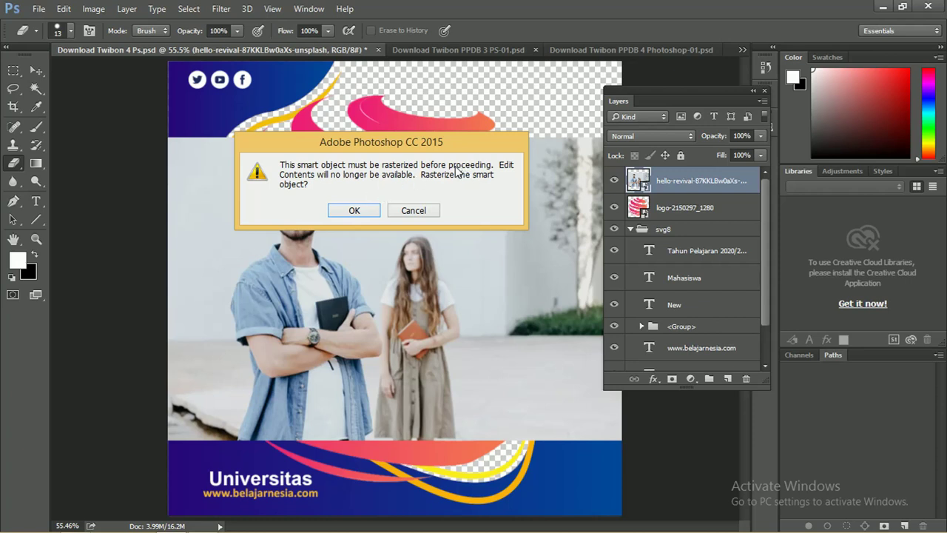
# Rasterize the photo layer, then erase a test strip and undo it.
pyautogui.click(355, 211)
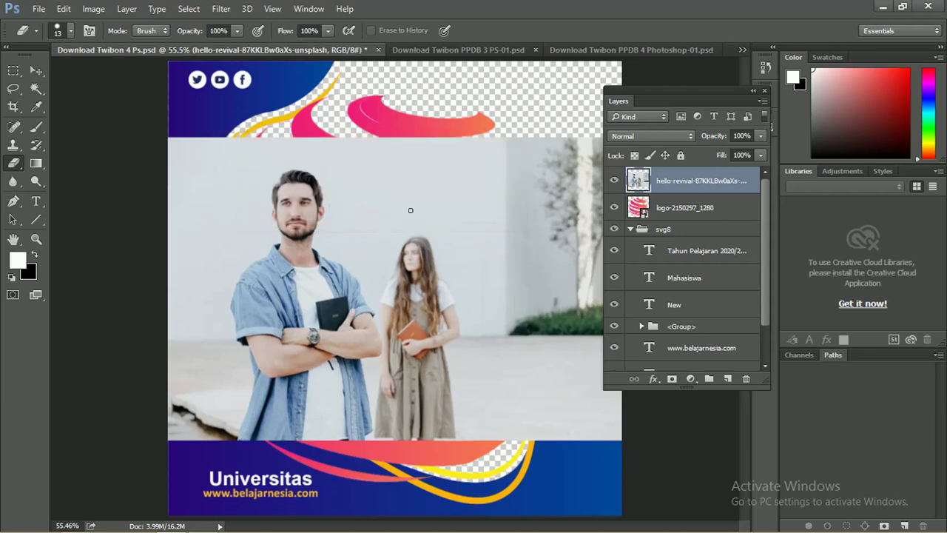
pyautogui.moveTo(444, 183)
pyautogui.mouseDown()
pyautogui.moveTo(311, 182)
pyautogui.moveTo(509, 185)
pyautogui.moveTo(356, 192)
pyautogui.mouseUp()
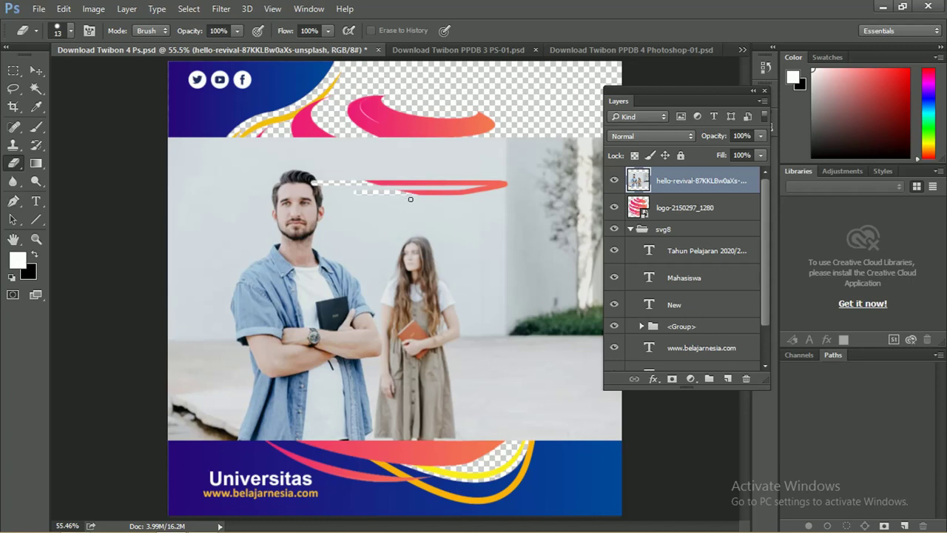
pyautogui.hotkey('ctrl', 'z')
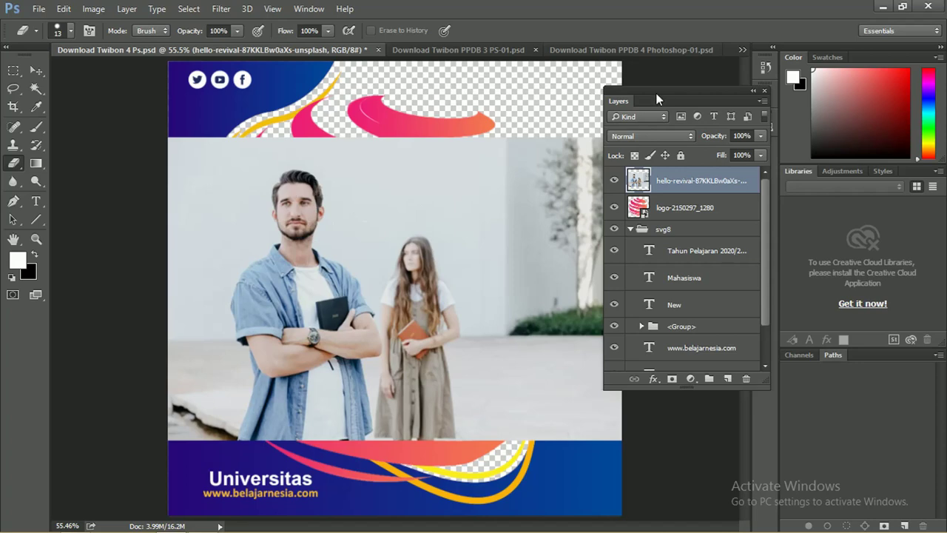
# Zoom out slightly and send the photo layer to the bottom of the stack.
pyautogui.moveTo(731, 98)
pyautogui.mouseDown()
pyautogui.moveTo(732, 86)
pyautogui.moveTo(734, 99)
pyautogui.mouseUp()
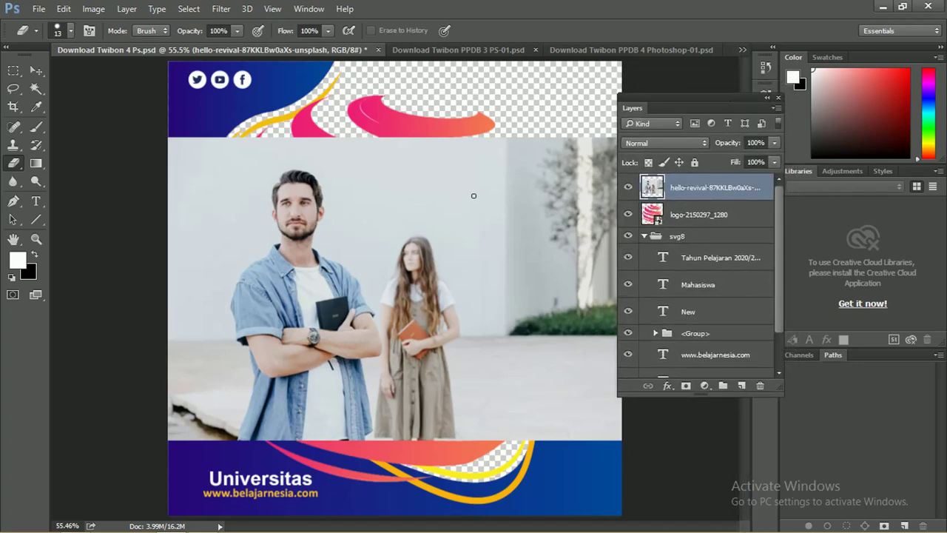
pyautogui.hotkey('ctrl', '-')
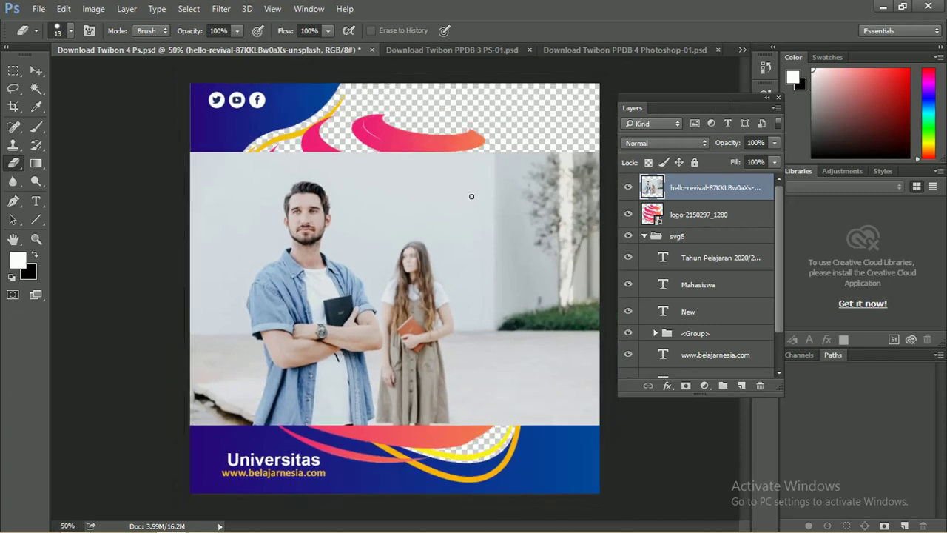
pyautogui.press('v')
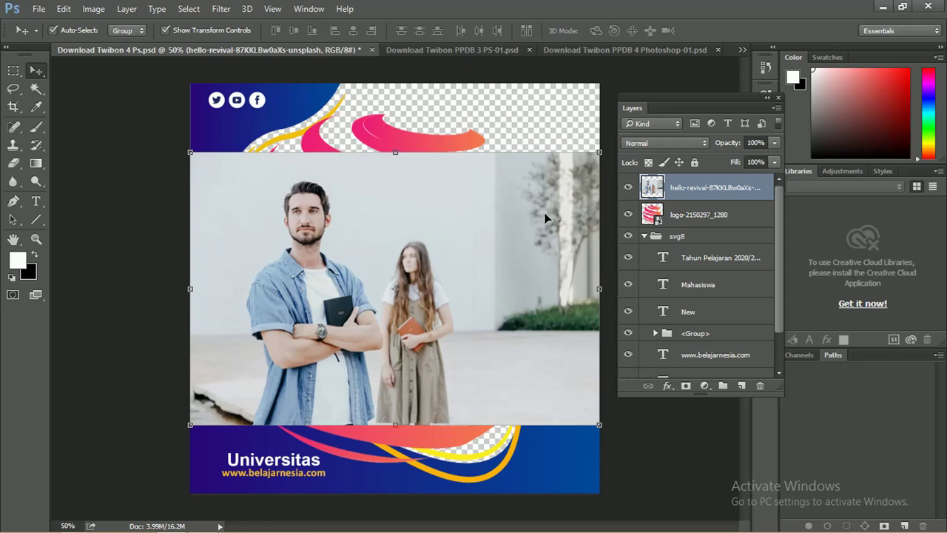
pyautogui.press('ctrl')
pyautogui.hotkey('ctrl', 'shift', '[')
# Scale the pink swirl logo down and place it just above 'Universitas' in the lower left.
pyautogui.click(516, 195)
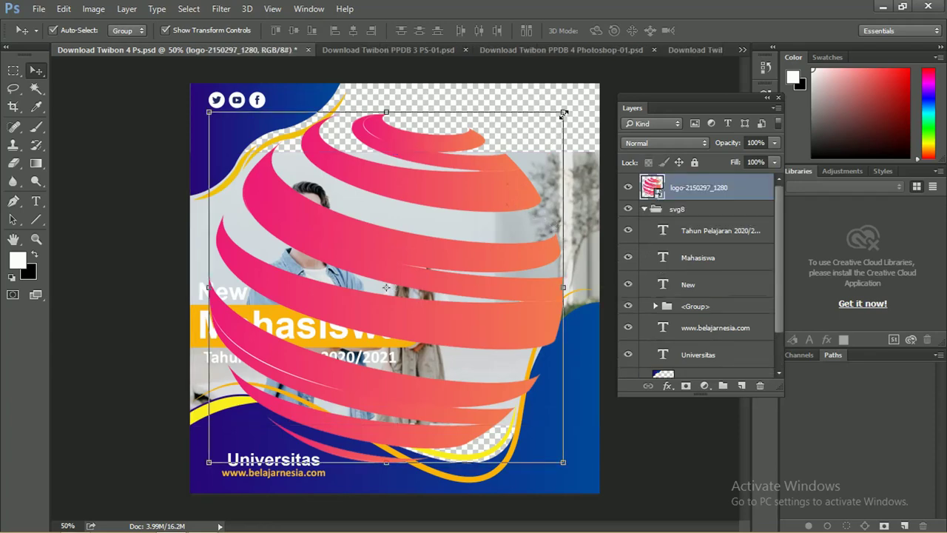
pyautogui.moveTo(563, 112); pyautogui.dragTo(383, 293)
pyautogui.hotkey('ctrl', 'z')
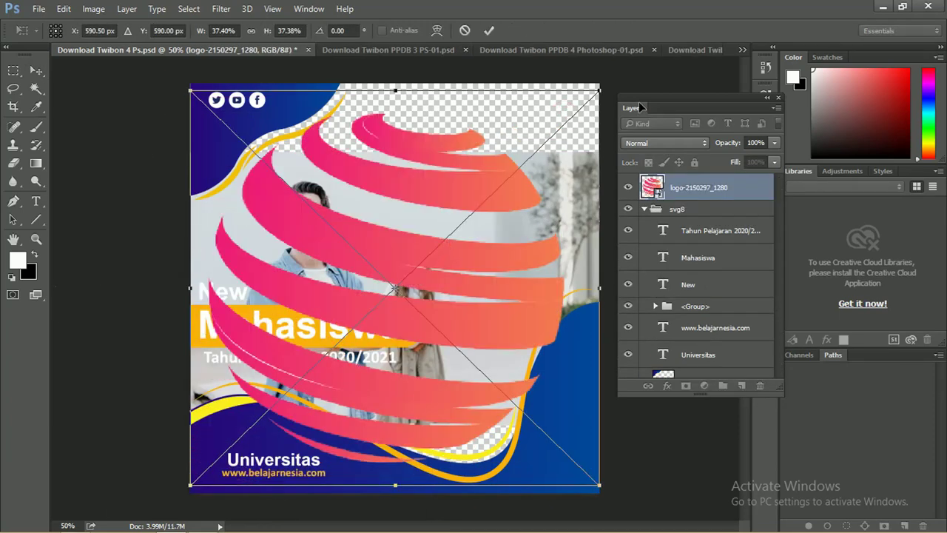
pyautogui.moveTo(601, 90)
pyautogui.mouseDown()
pyautogui.moveTo(416, 237)
pyautogui.moveTo(382, 397)
pyautogui.mouseUp()
pyautogui.press('Return')
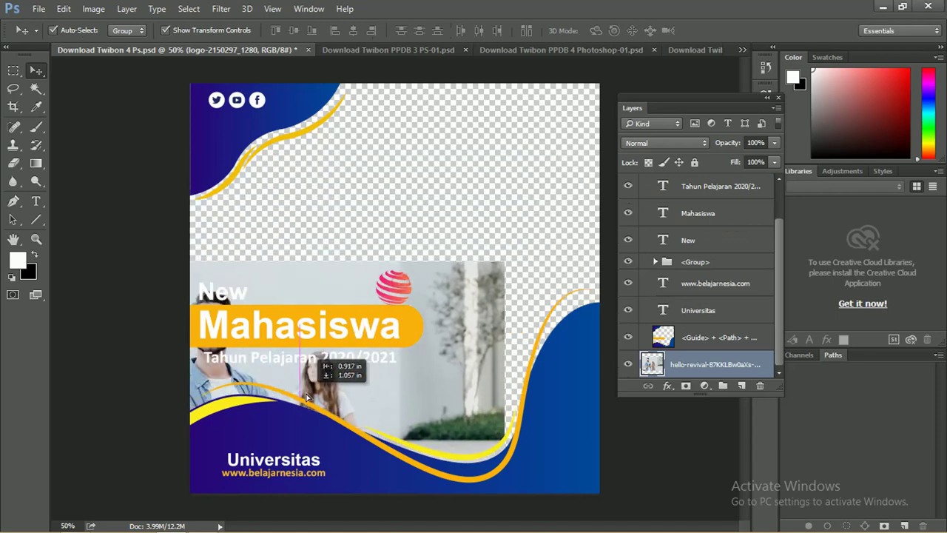
pyautogui.hotkey('ctrl', 'z')
pyautogui.hotkey('ctrl', 't')
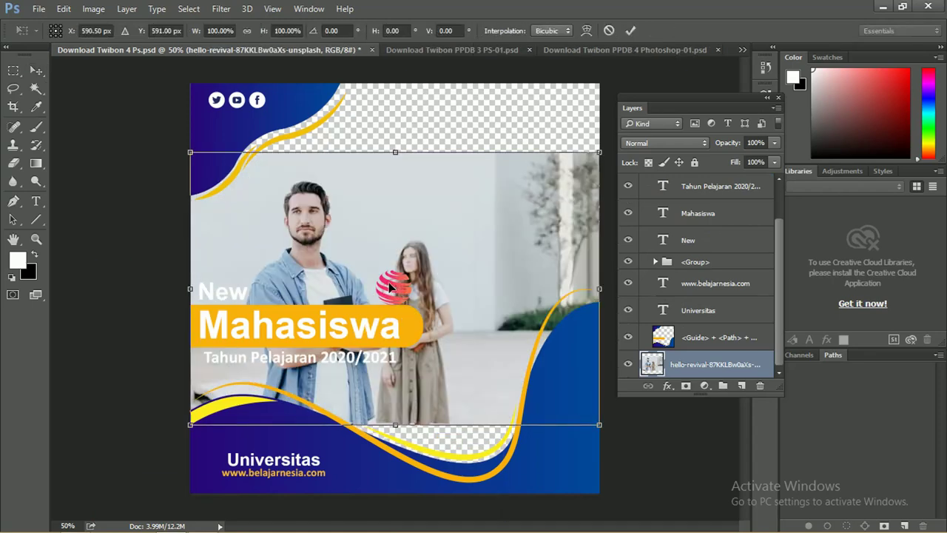
pyautogui.press('Return')
pyautogui.moveTo(388, 287); pyautogui.dragTo(267, 422)
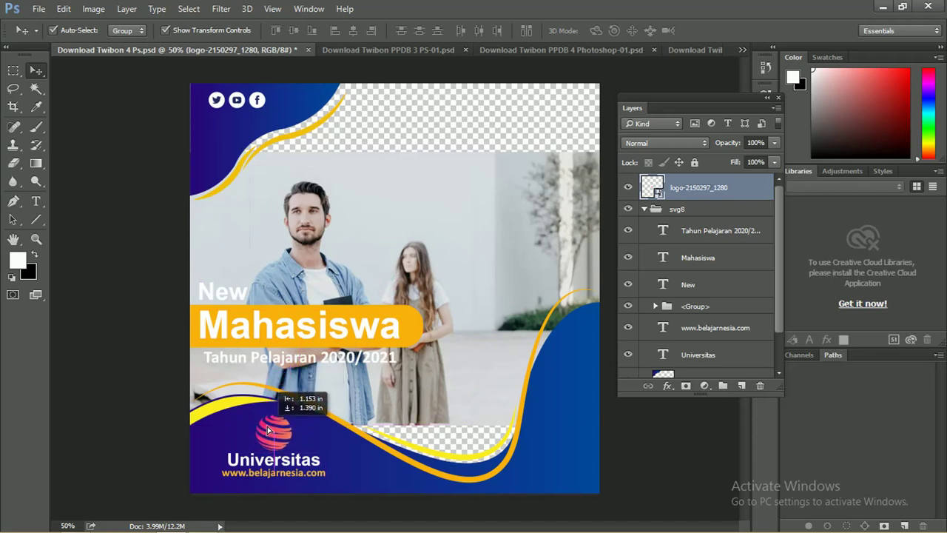
pyautogui.moveTo(267, 422); pyautogui.dragTo(260, 447)
pyautogui.click(419, 220)
# Enlarge the photo to about 227% and shift it up-left so the man fills the frame.
pyautogui.press('z')
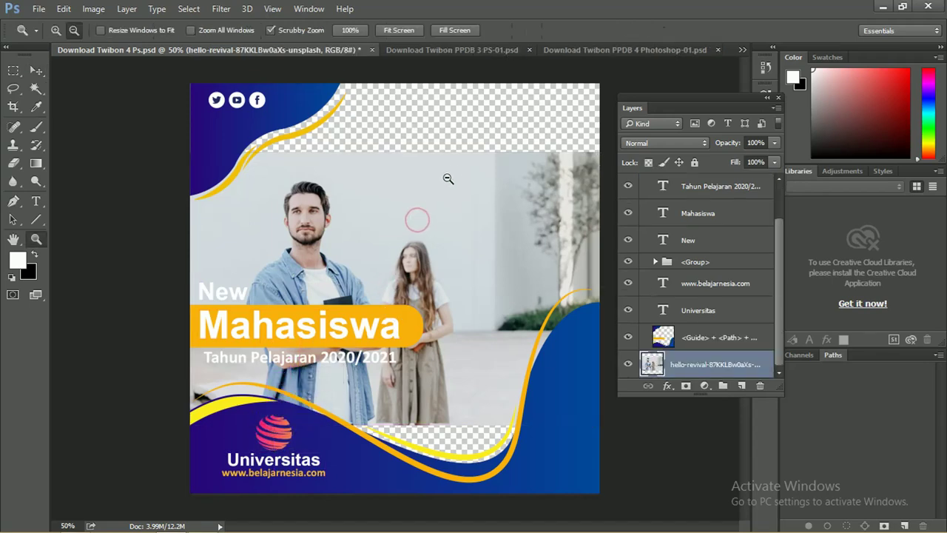
pyautogui.moveTo(454, 173); pyautogui.dragTo(402, 183)
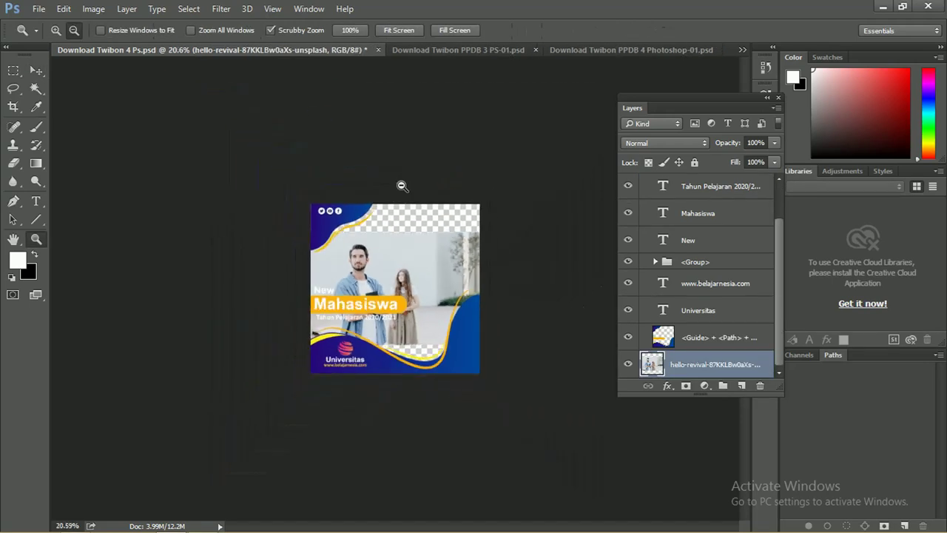
pyautogui.press('v')
pyautogui.moveTo(480, 344); pyautogui.dragTo(614, 456)
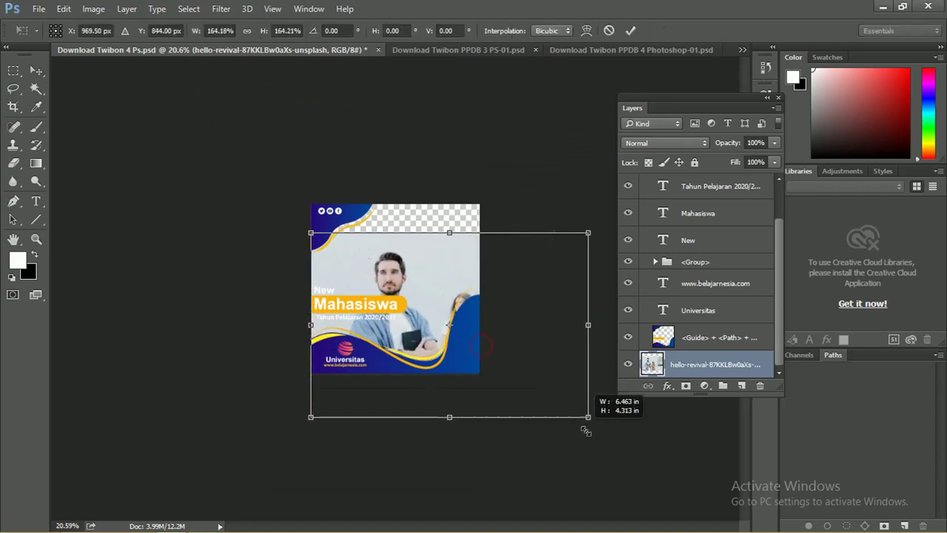
pyautogui.moveTo(422, 311); pyautogui.dragTo(426, 279)
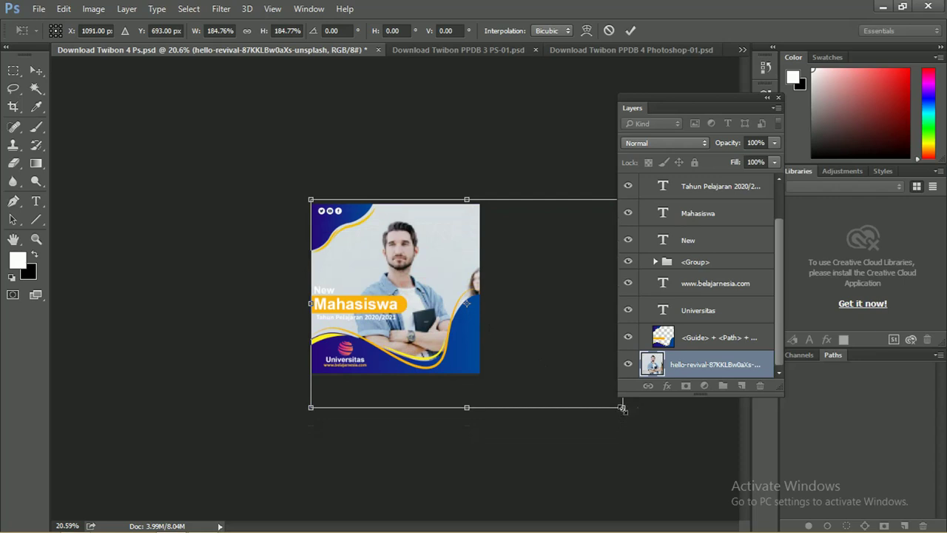
pyautogui.moveTo(623, 407); pyautogui.dragTo(668, 440)
pyautogui.moveTo(435, 255); pyautogui.dragTo(417, 238)
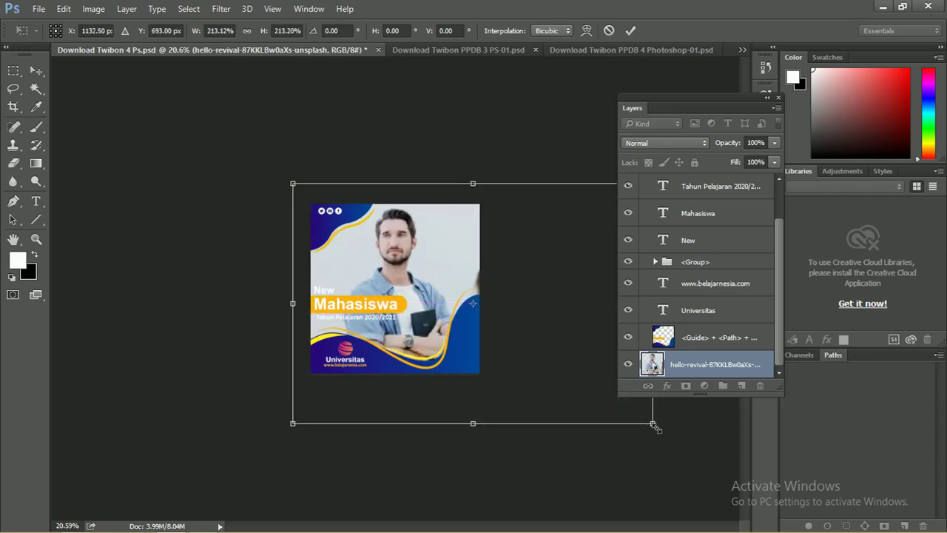
pyautogui.moveTo(653, 424); pyautogui.dragTo(677, 438)
pyautogui.press('Return')
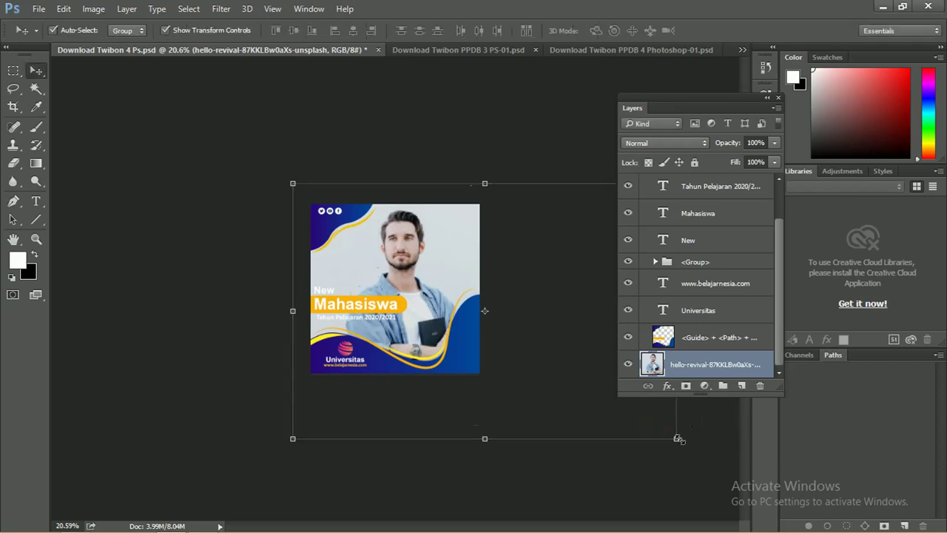
pyautogui.press('z')
pyautogui.moveTo(429, 270); pyautogui.dragTo(479, 293)
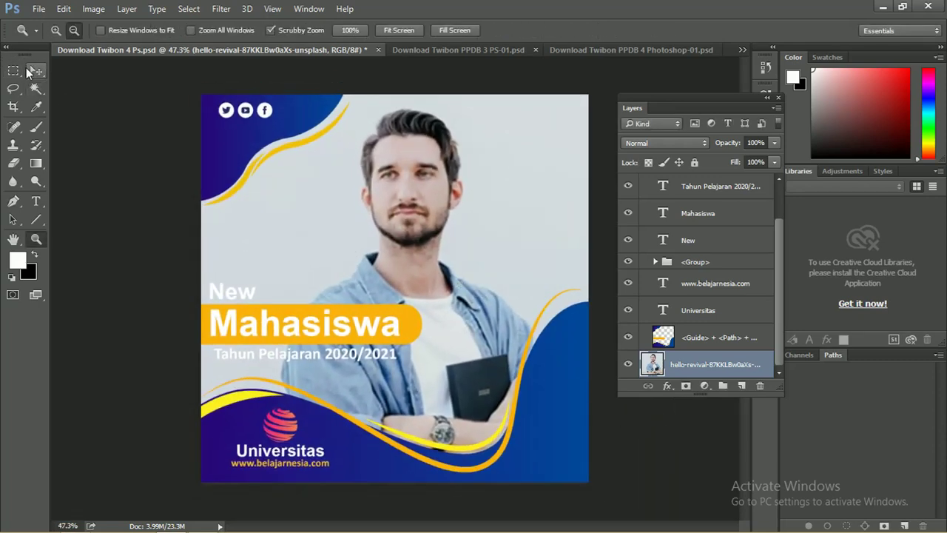
# Expand the svg8 group and toggle icon visibility to find the layer holding the social icons.
pyautogui.click(33, 70)
pyautogui.click(248, 153)
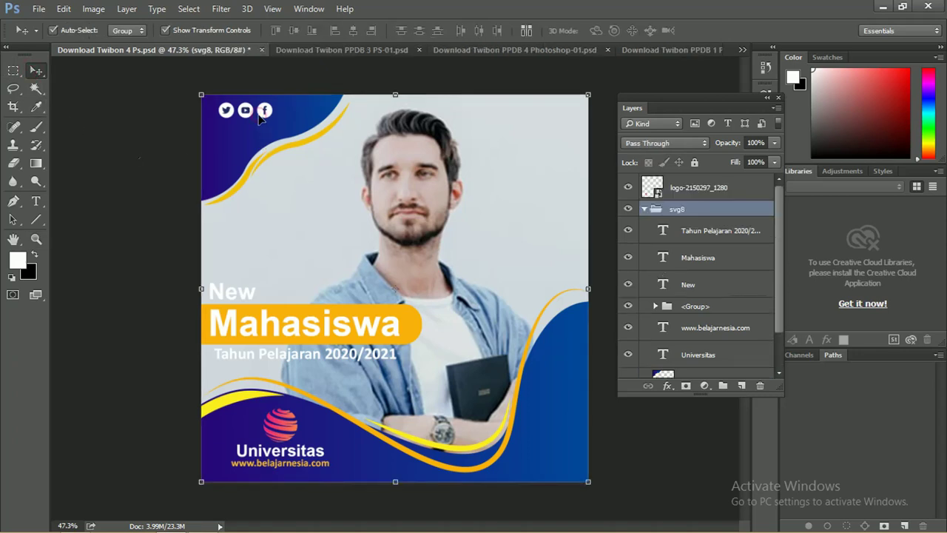
pyautogui.moveTo(778, 264)
pyautogui.mouseDown()
pyautogui.moveTo(780, 298)
pyautogui.moveTo(781, 261)
pyautogui.mouseUp()
pyautogui.click(655, 306)
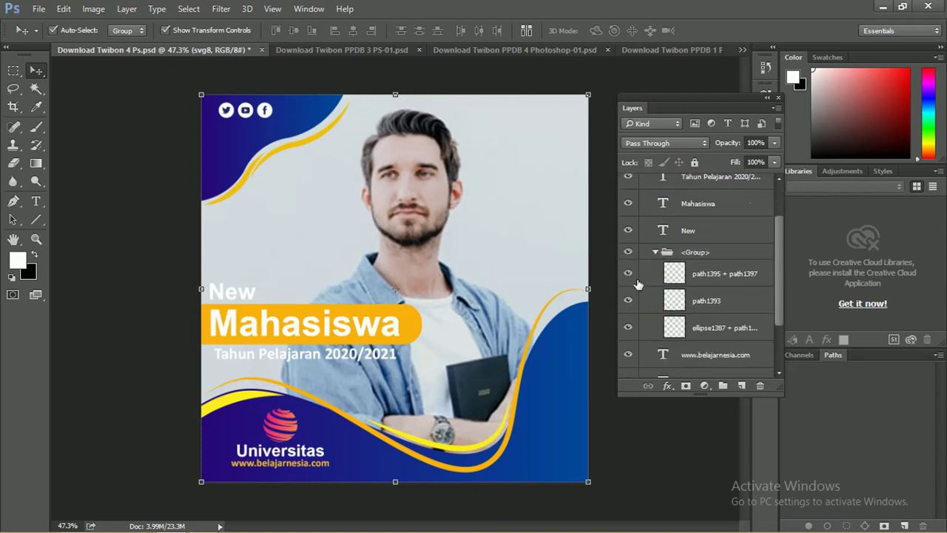
pyautogui.click(631, 274)
pyautogui.click(630, 275)
pyautogui.click(629, 327)
# Select the social icons group and nudge the twitter, youtube and facebook icons left.
pyautogui.click(695, 252)
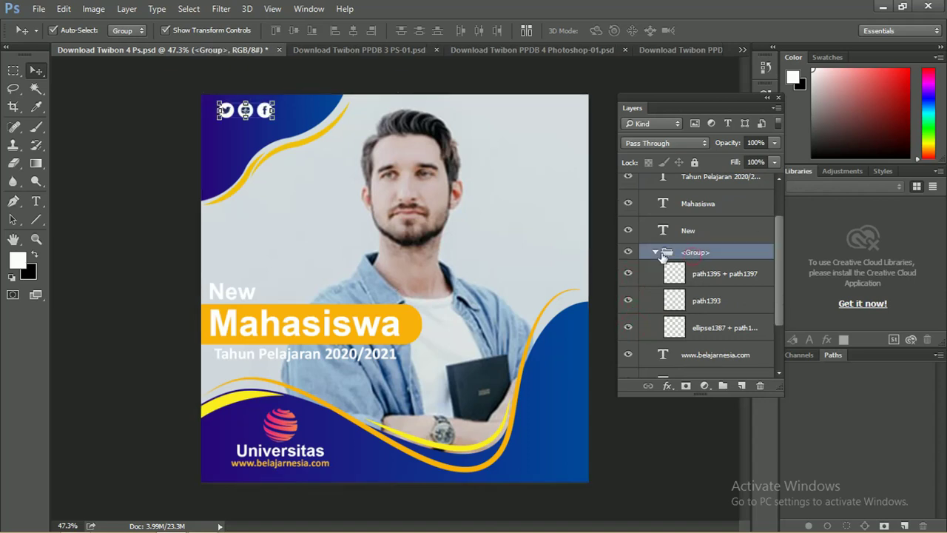
pyautogui.click(266, 115)
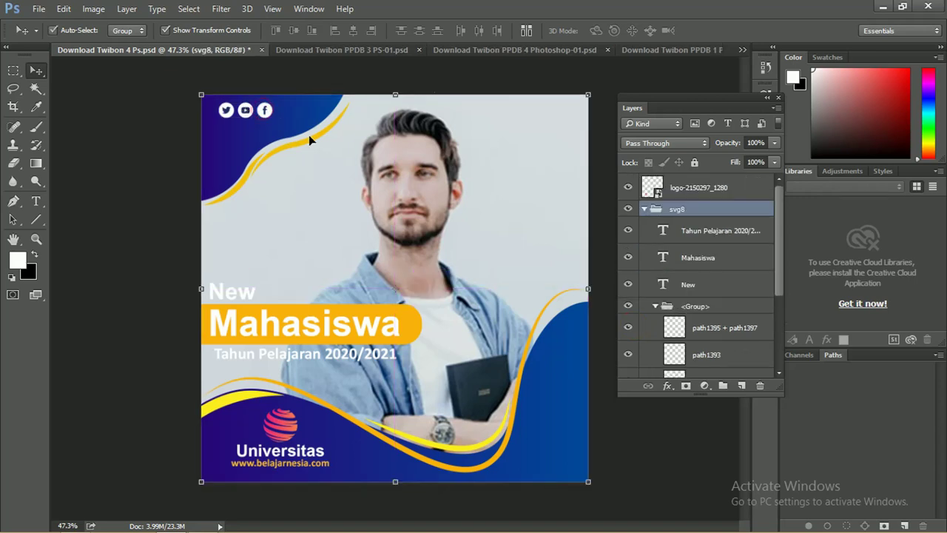
pyautogui.click(717, 310)
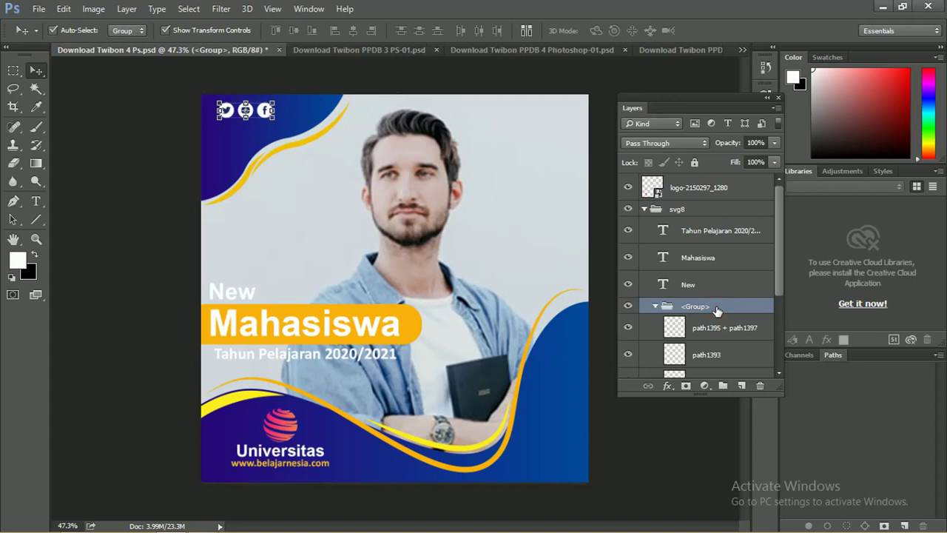
pyautogui.hotkey('shift', 'Left')
pyautogui.hotkey('shift', 'Left')
pyautogui.hotkey('shift', 'Left')
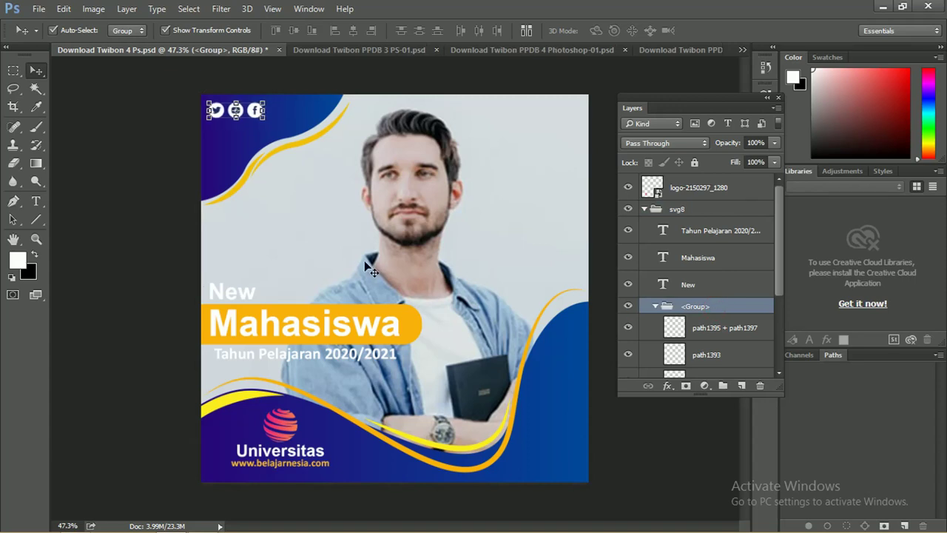
pyautogui.click(35, 199)
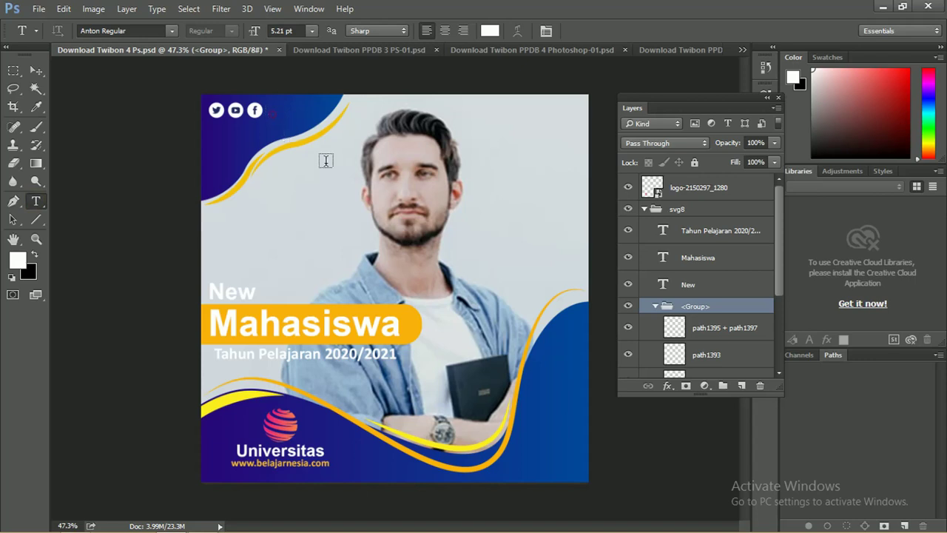
pyautogui.click(273, 115)
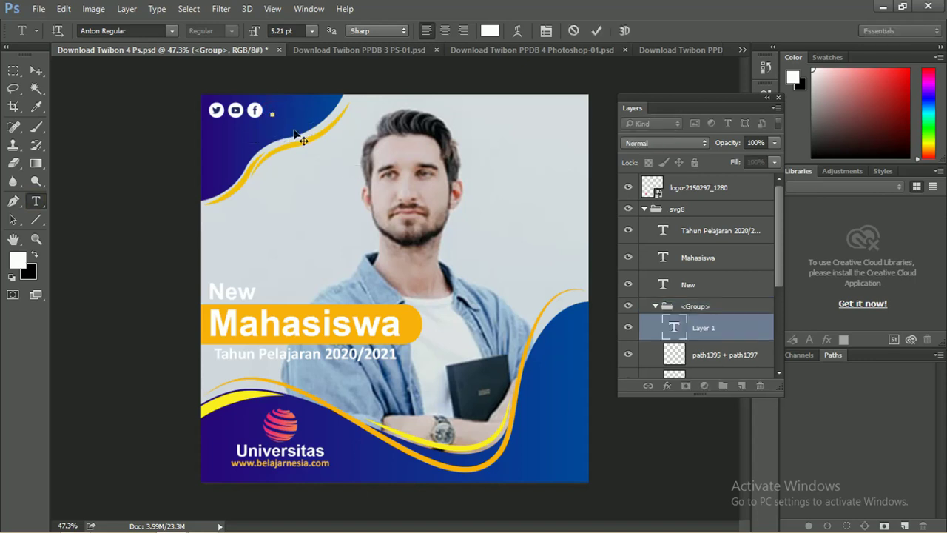
pyautogui.write('bel')
pyautogui.click(39, 70)
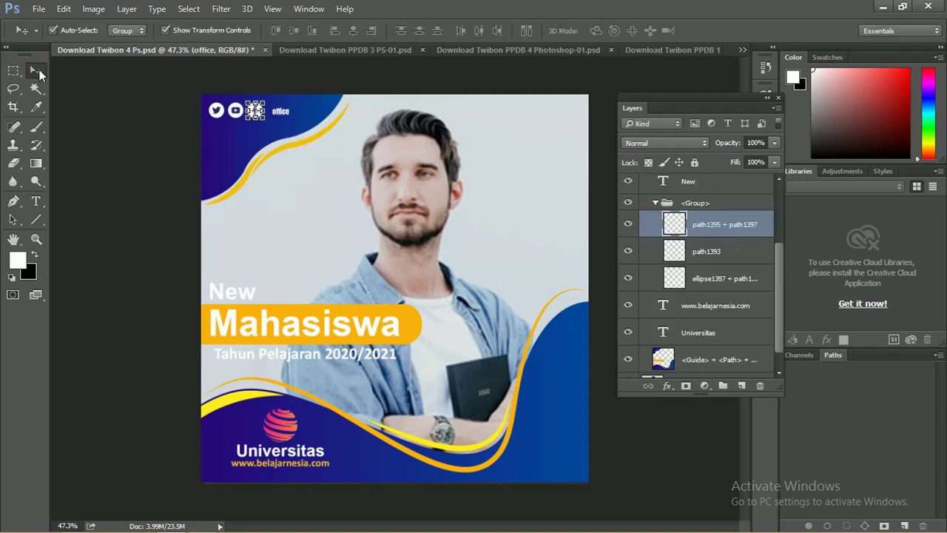
pyautogui.press('Delete')
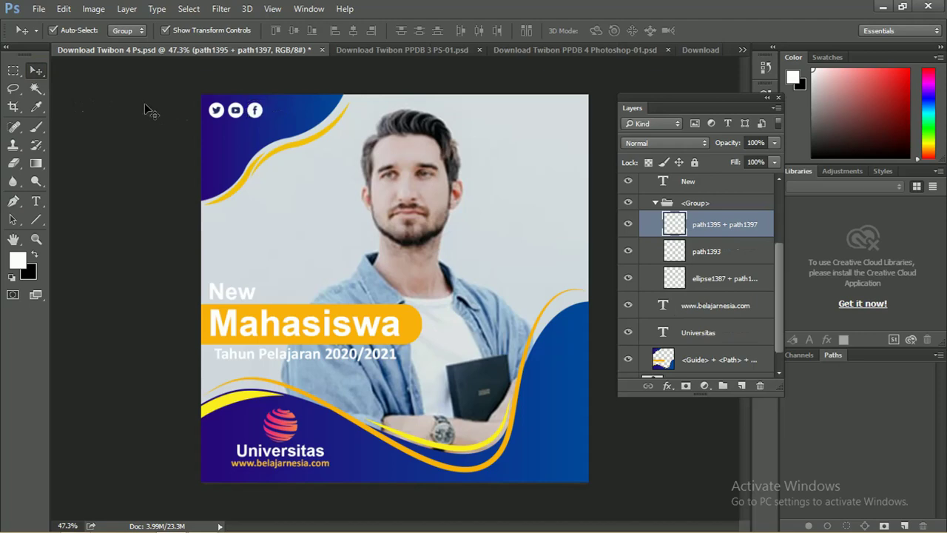
# Ungroup the social-media icons <Group> layer so its icons sit in svg8.
pyautogui.click(145, 102)
pyautogui.click(709, 205)
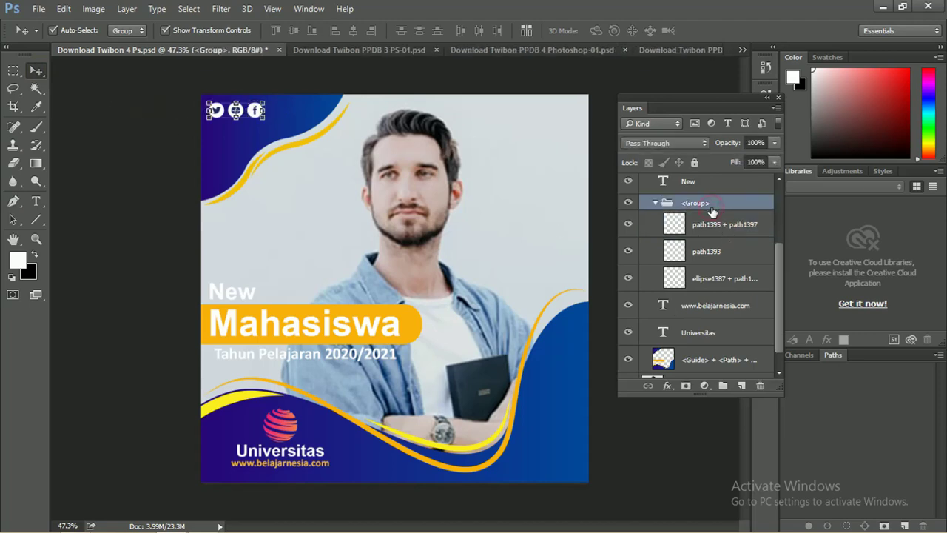
pyautogui.rightClick(711, 209)
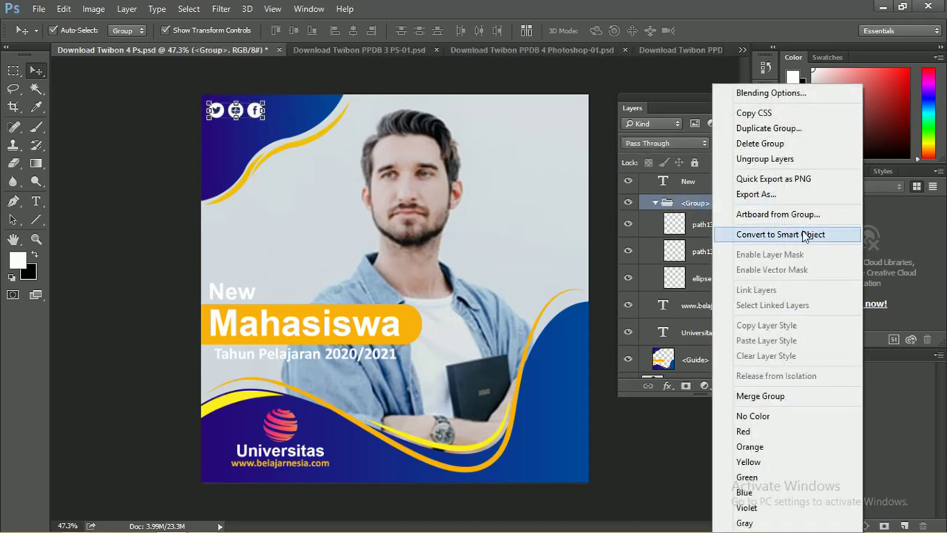
pyautogui.click(768, 160)
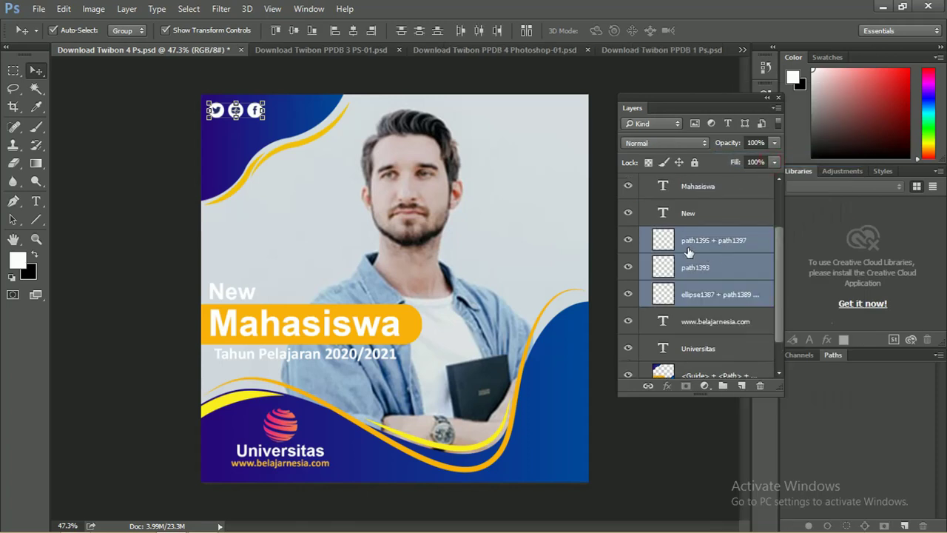
# Toggle path1393 and the ellipse layer to identify each icon, then peek at PPDB 3 and return.
pyautogui.click(629, 268)
pyautogui.click(629, 295)
pyautogui.click(609, 215)
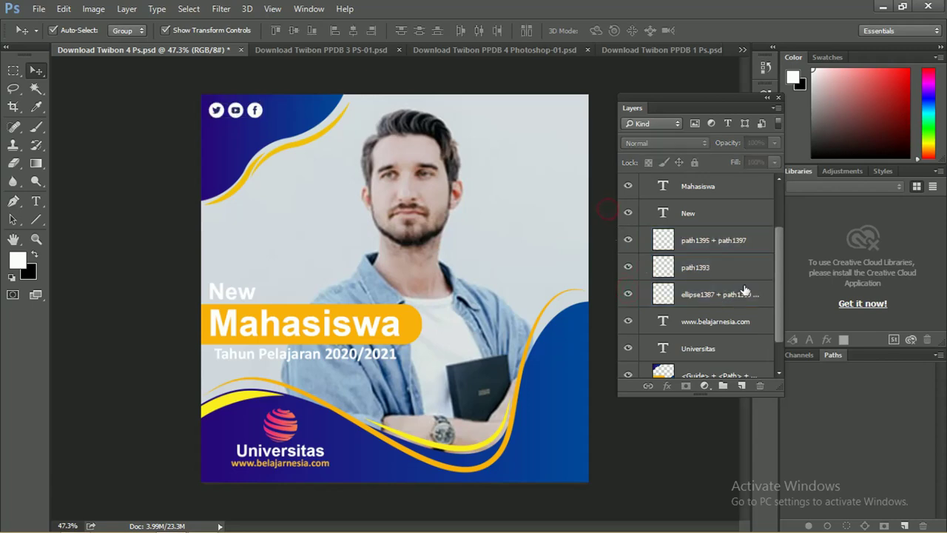
pyautogui.click(287, 53)
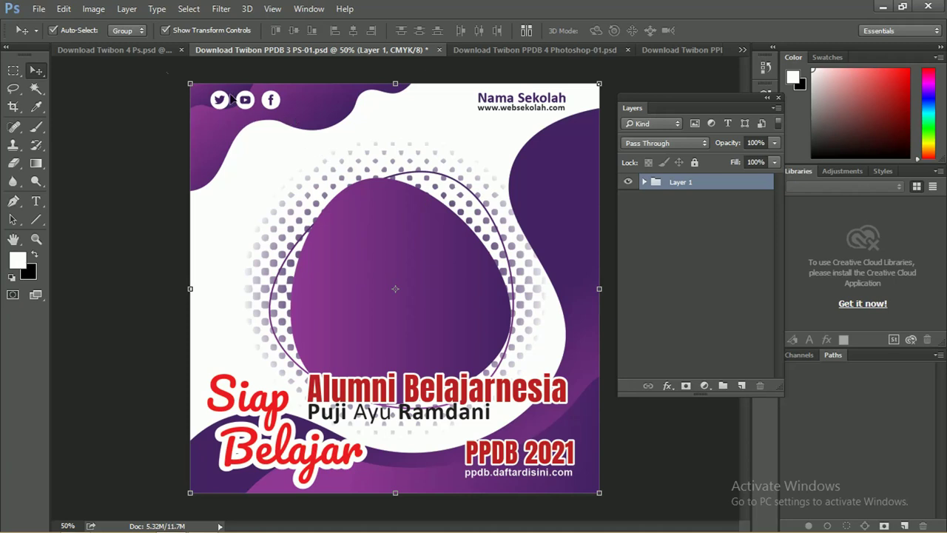
pyautogui.click(139, 52)
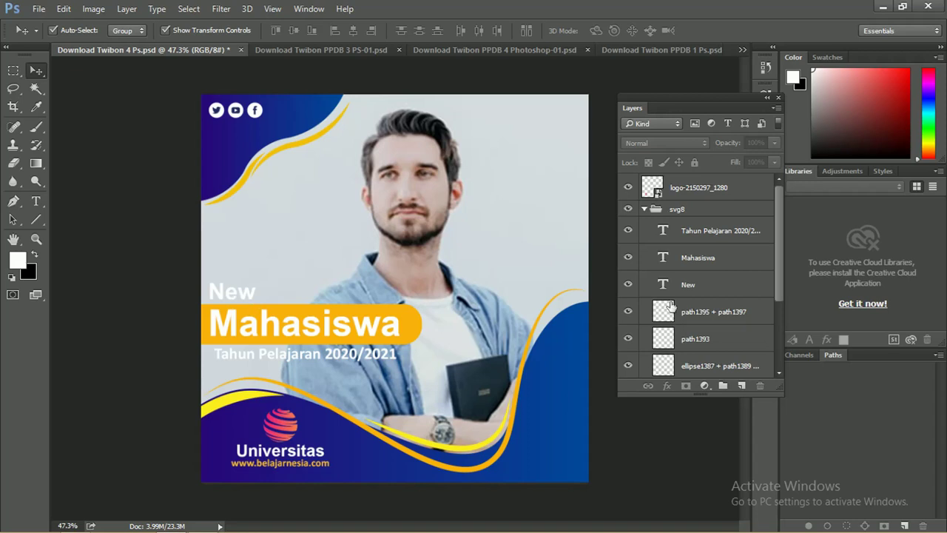
# Change the Mahasiswa headline to 'Nama Pemilik' and scale it to fit the bar.
pyautogui.doubleClick(662, 258)
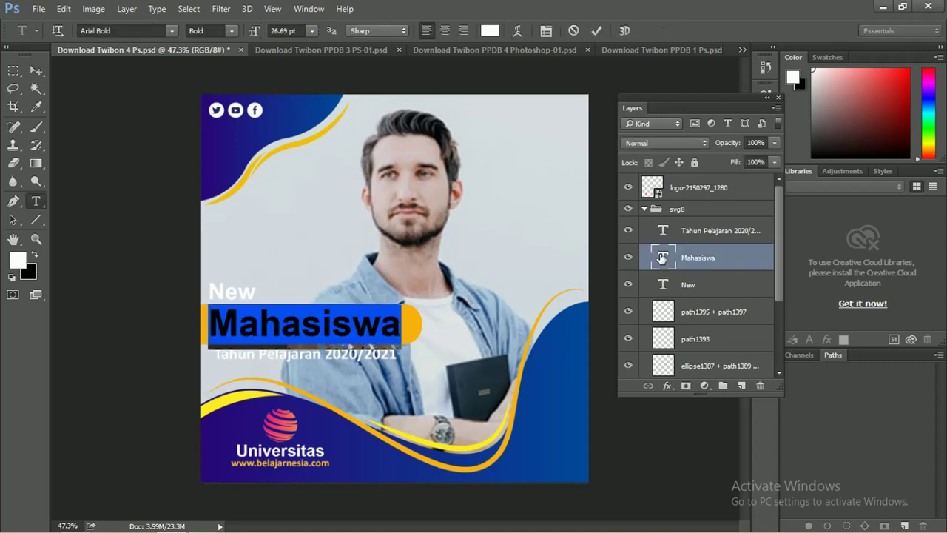
pyautogui.write('Nama')
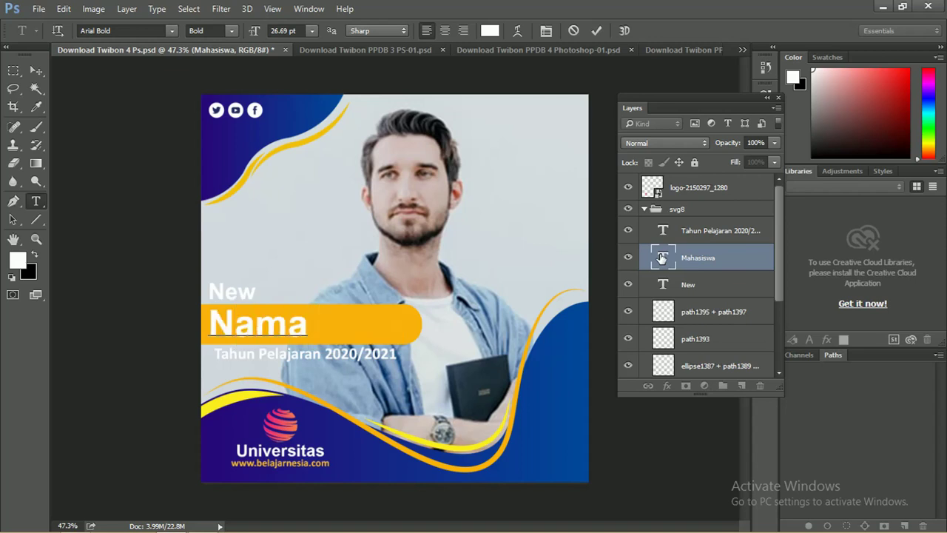
pyautogui.write(' Pemil')
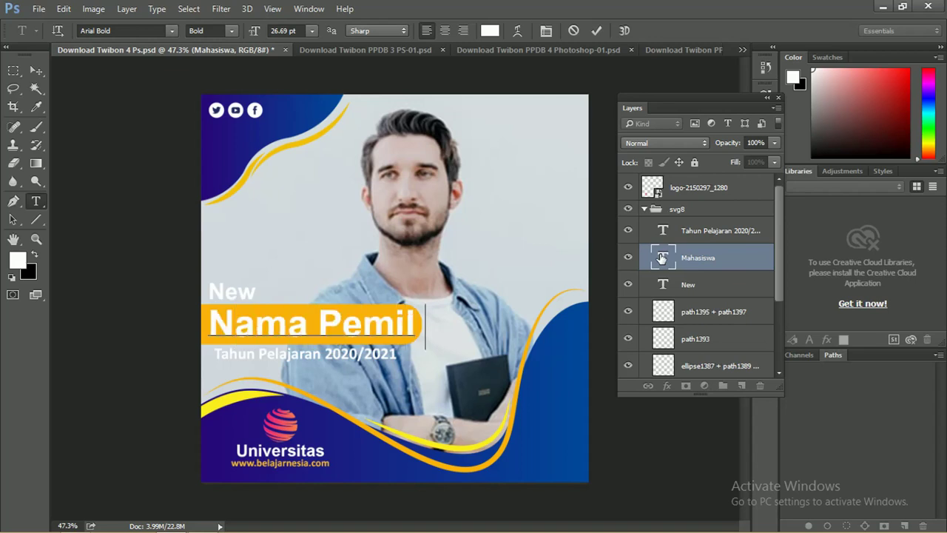
pyautogui.write('ik')
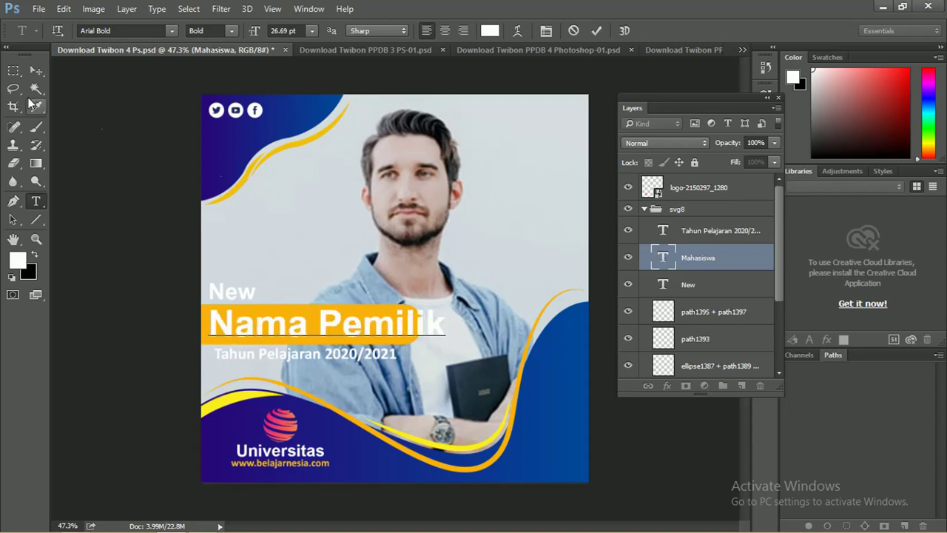
pyautogui.click(31, 71)
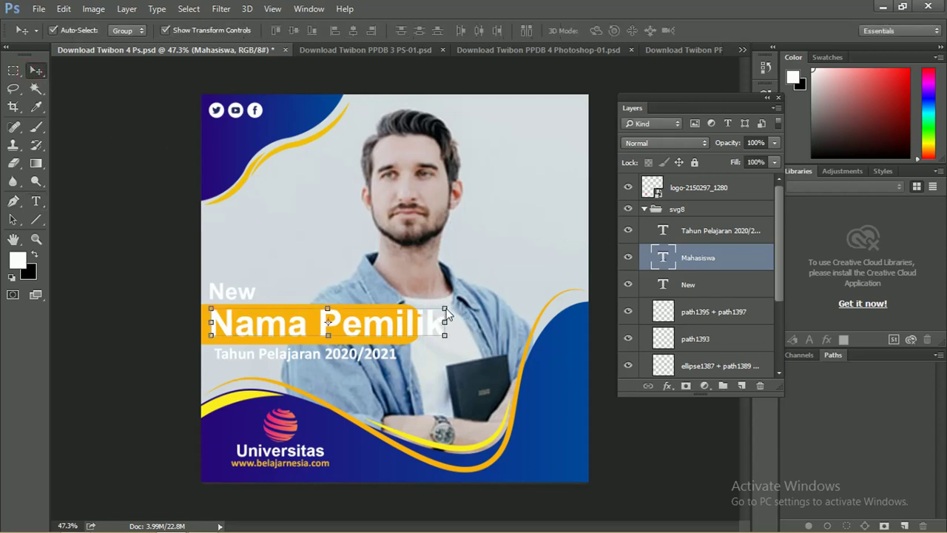
pyautogui.hotkey('ctrl', 't')
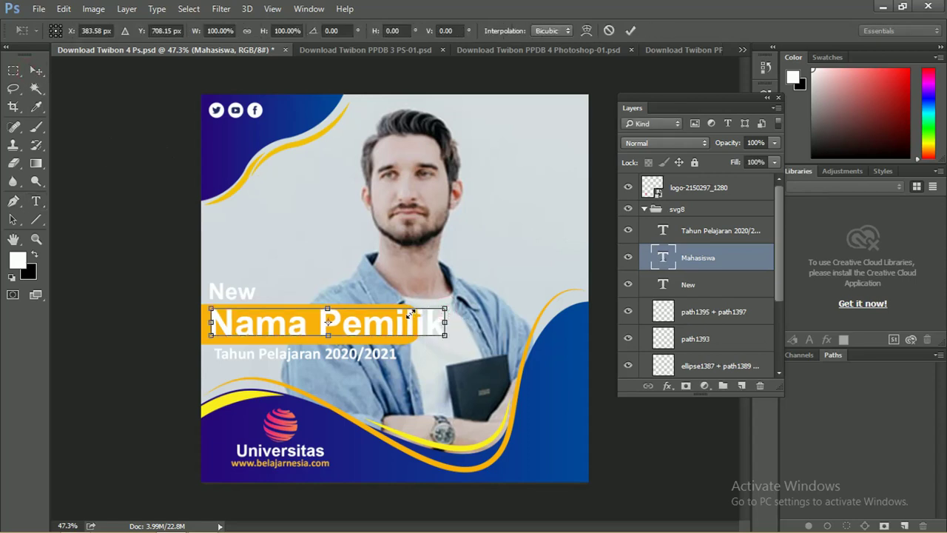
pyautogui.moveTo(405, 313); pyautogui.dragTo(407, 313)
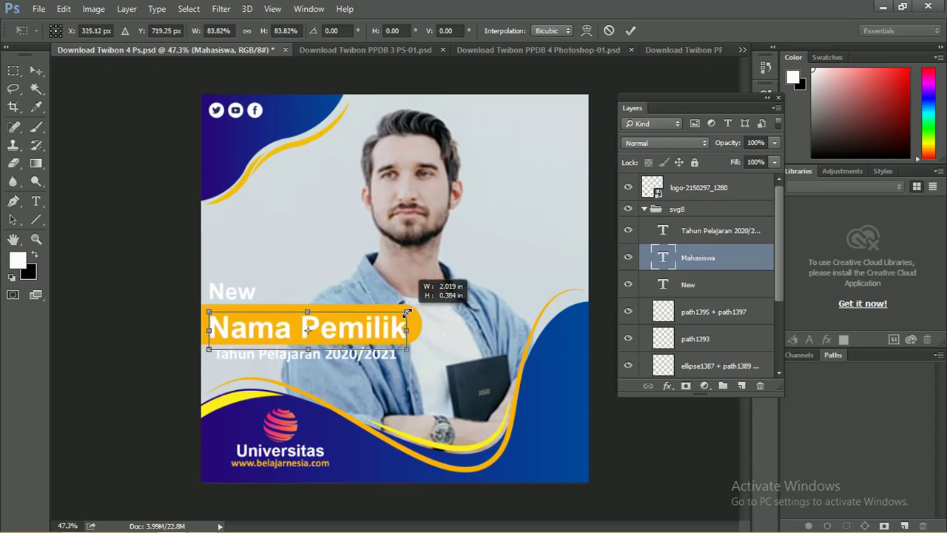
pyautogui.press('Return')
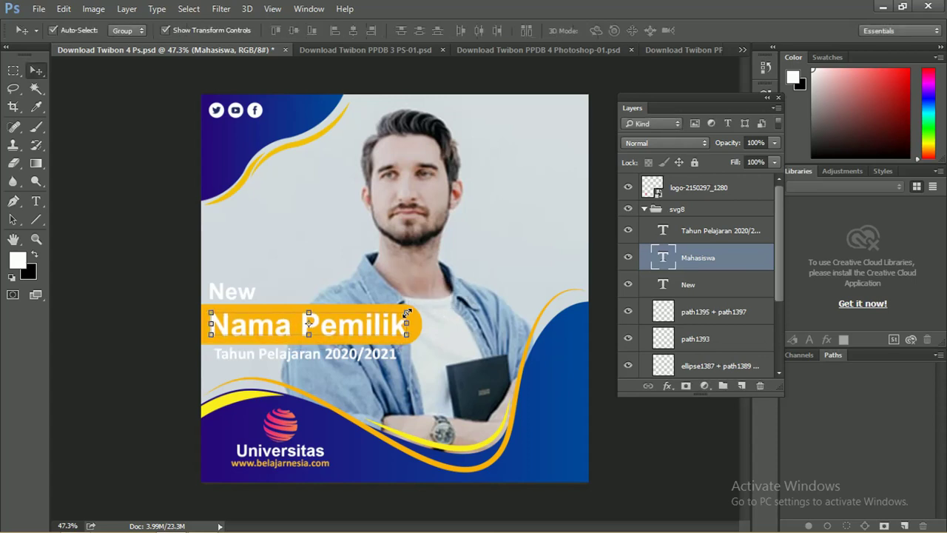
# Make the Nama Pemilik text black.
pyautogui.doubleClick(664, 257)
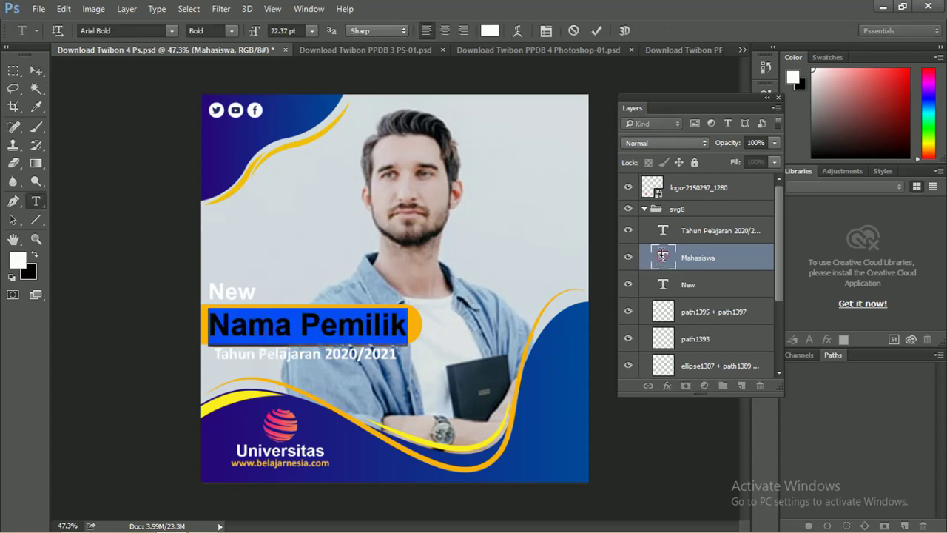
pyautogui.click(34, 254)
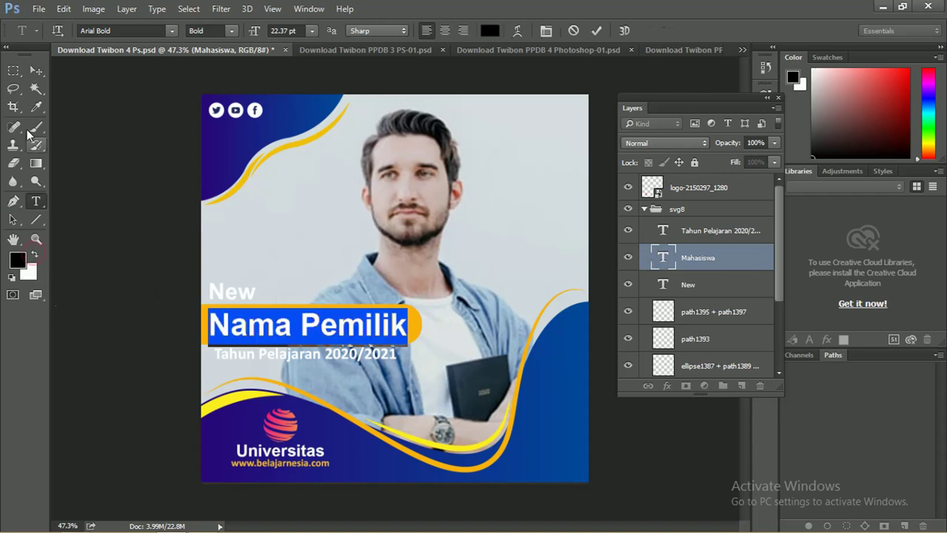
pyautogui.click(36, 70)
pyautogui.click(103, 164)
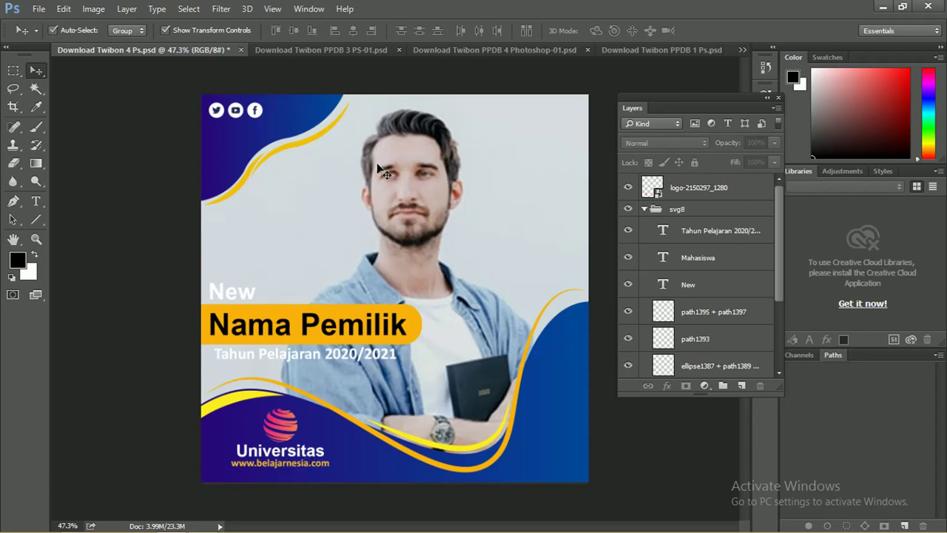
# Switch to the purple Download Twibon PPDB 3 PS-01.psd document.
pyautogui.click(294, 52)
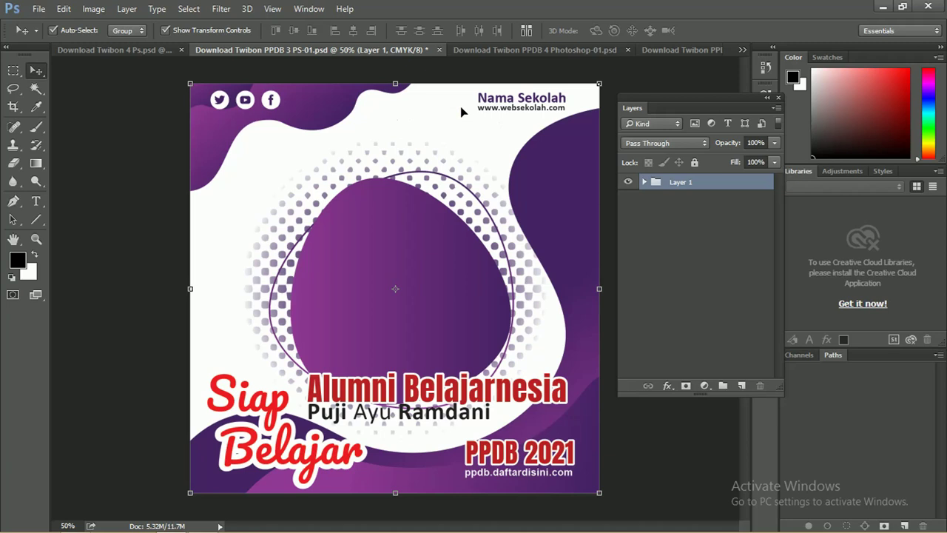
# Drag the Model Uji~1 photo from Explorer onto the purple twibbon and place it.
pyautogui.hotkey('alt', 'Tab')
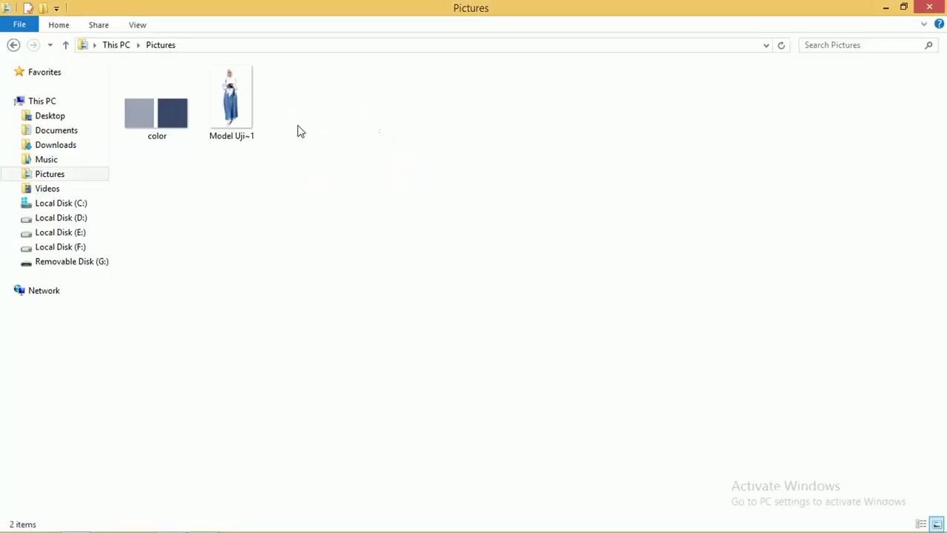
pyautogui.moveTo(234, 116); pyautogui.dragTo(234, 518)
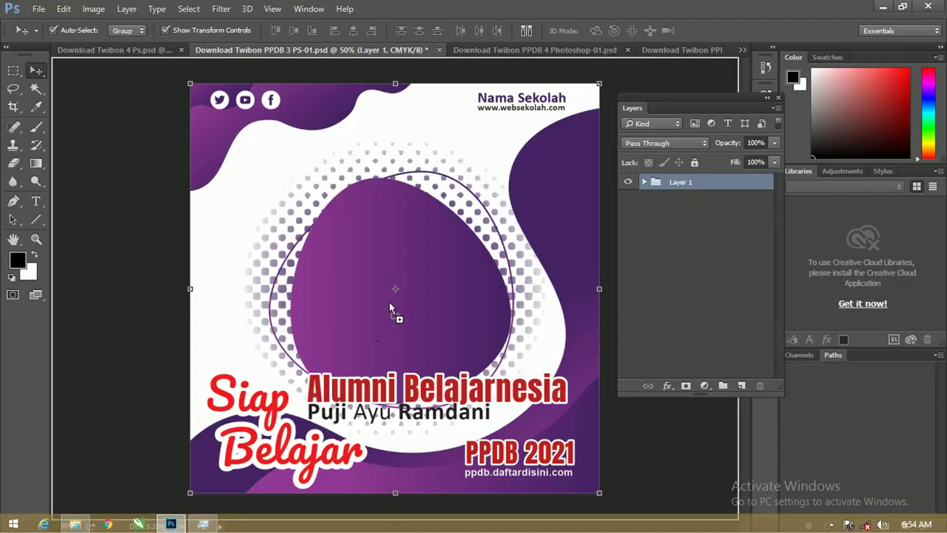
pyautogui.moveTo(234, 518); pyautogui.dragTo(392, 308)
pyautogui.press('Return')
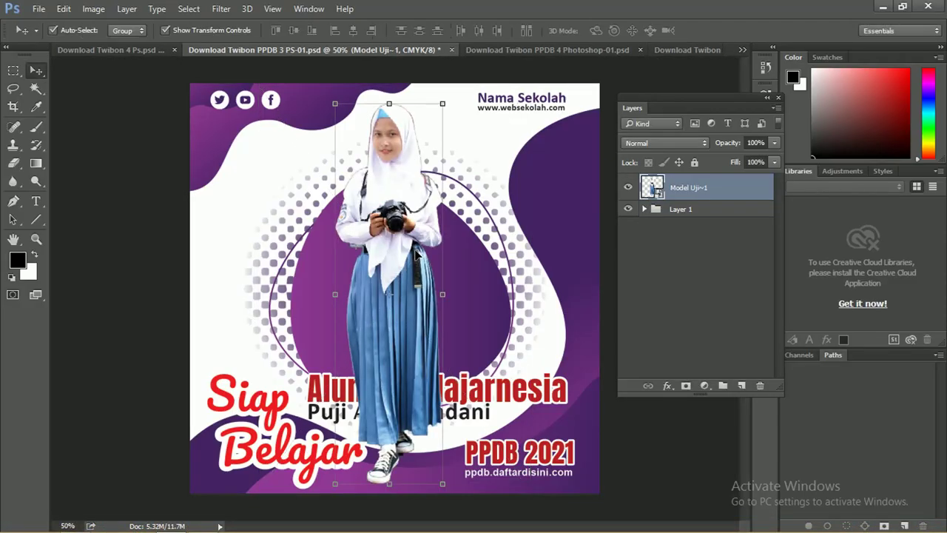
# Enlarge and position the student photo over the round frame.
pyautogui.press('z')
pyautogui.moveTo(415, 251); pyautogui.dragTo(265, 306)
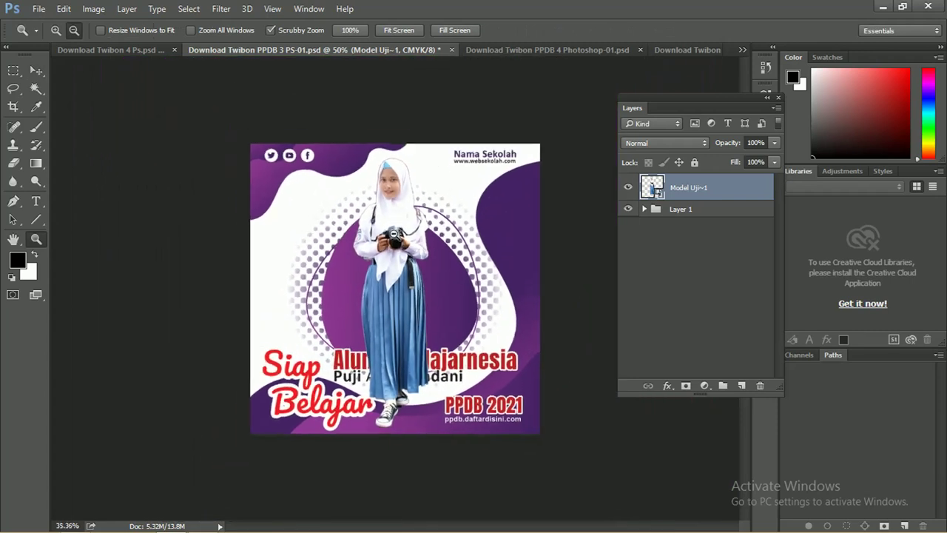
pyautogui.moveTo(409, 251); pyautogui.dragTo(398, 250)
pyautogui.press('v')
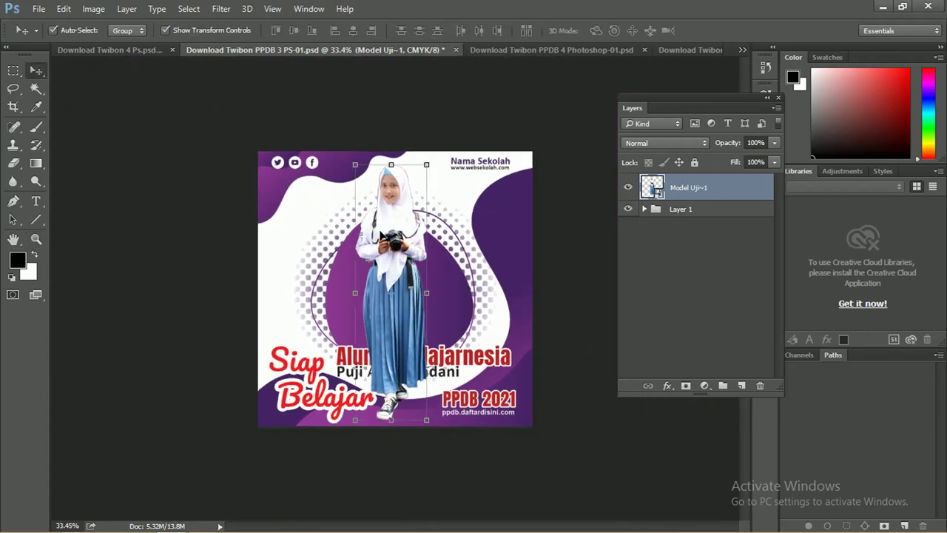
pyautogui.moveTo(427, 419)
pyautogui.mouseDown()
pyautogui.moveTo(494, 445)
pyautogui.moveTo(620, 520)
pyautogui.mouseUp()
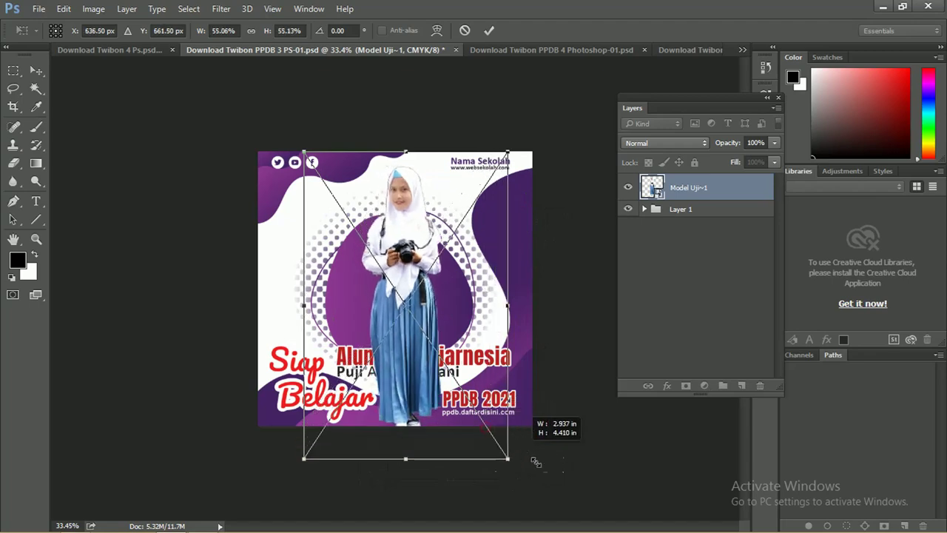
pyautogui.moveTo(491, 290); pyautogui.dragTo(445, 312)
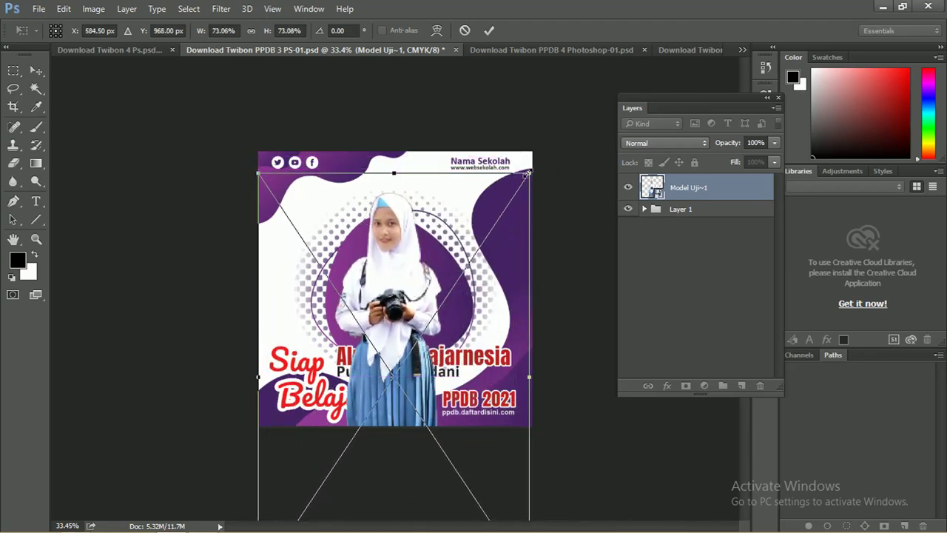
pyautogui.moveTo(527, 173); pyautogui.dragTo(536, 162)
pyautogui.moveTo(427, 266); pyautogui.dragTo(428, 274)
pyautogui.press('Return')
# Check the placement up close, then hide the student photo layer.
pyautogui.hotkey('ctrl', '+')
pyautogui.hotkey('ctrl', '+')
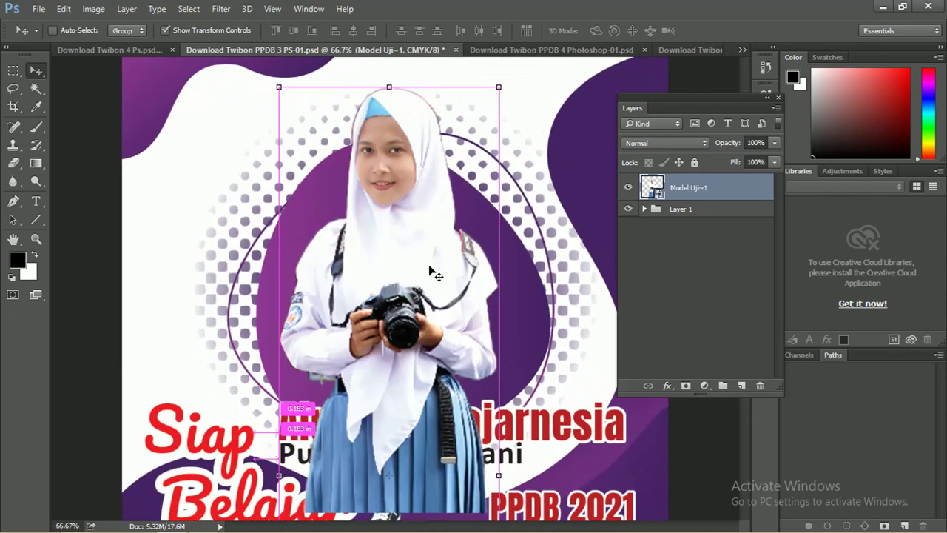
pyautogui.hotkey('ctrl', '-')
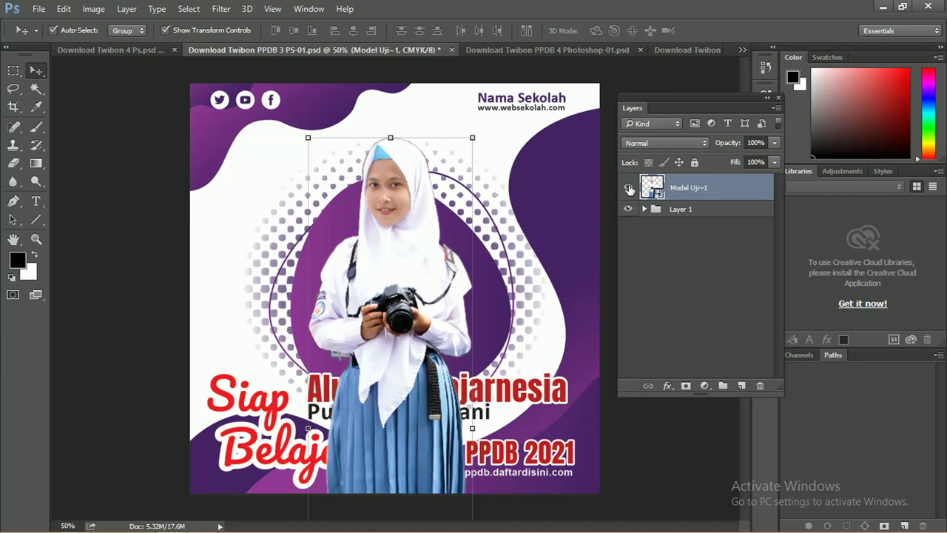
pyautogui.click(628, 188)
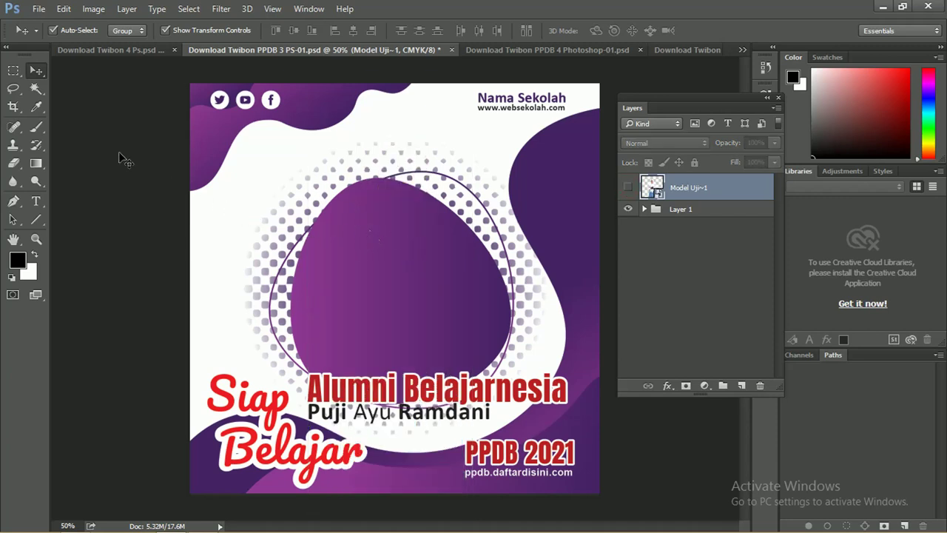
# Select the purple blob inside the frame with the Quick Selection Tool.
pyautogui.click(549, 227)
pyautogui.press('w')
pyautogui.press('z')
pyautogui.moveTo(400, 244)
pyautogui.mouseDown()
pyautogui.moveTo(420, 248)
pyautogui.moveTo(408, 247)
pyautogui.mouseUp()
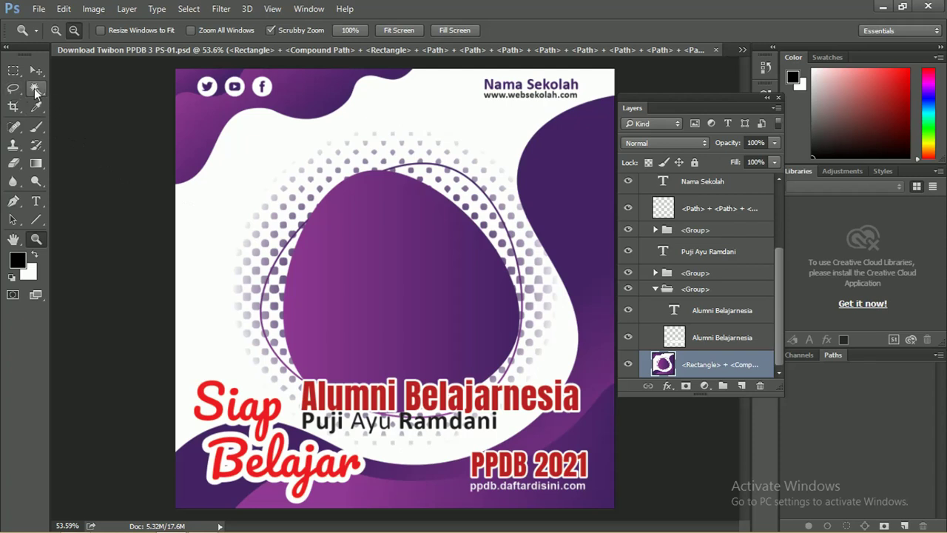
pyautogui.click(35, 89)
pyautogui.click(104, 87)
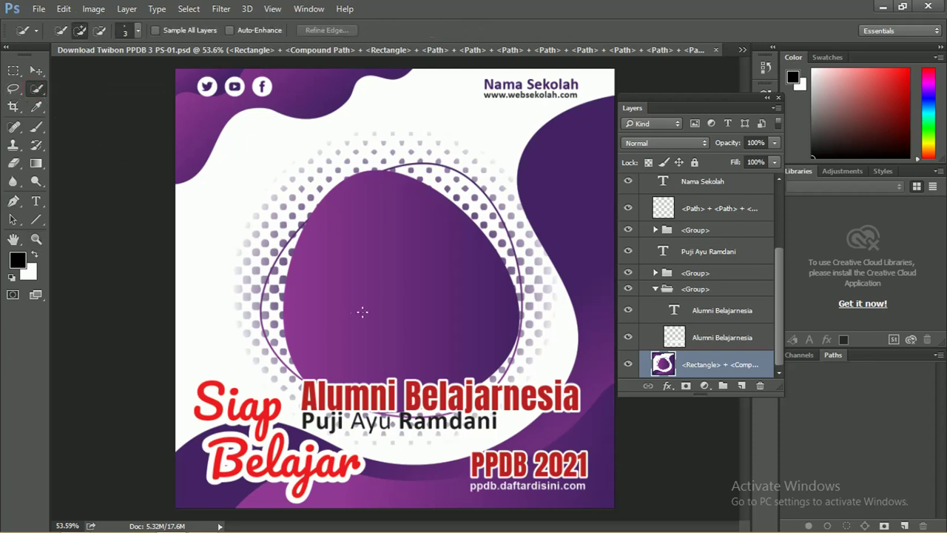
pyautogui.moveTo(385, 289); pyautogui.dragTo(408, 244)
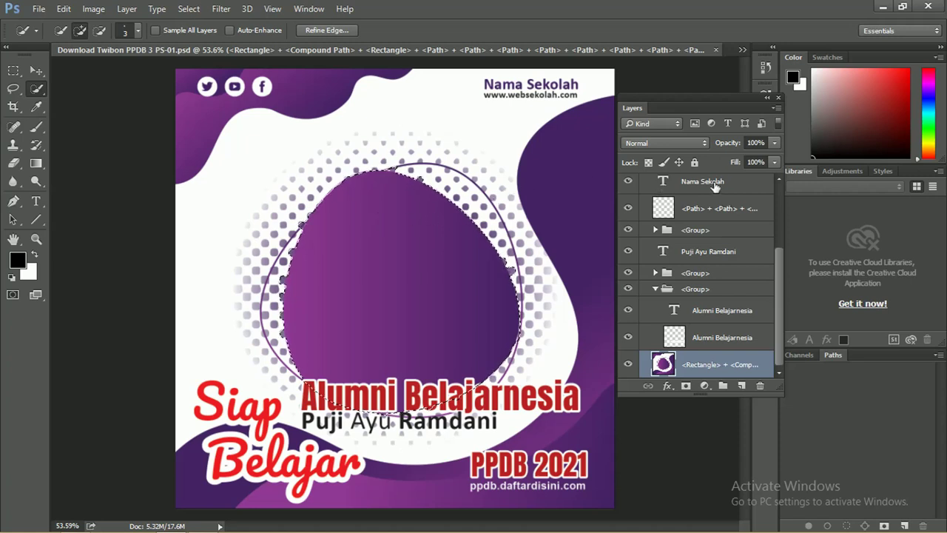
# Collapse Layer 1, select the Model Uji~1 layer and make it visible.
pyautogui.moveTo(776, 328); pyautogui.dragTo(777, 245)
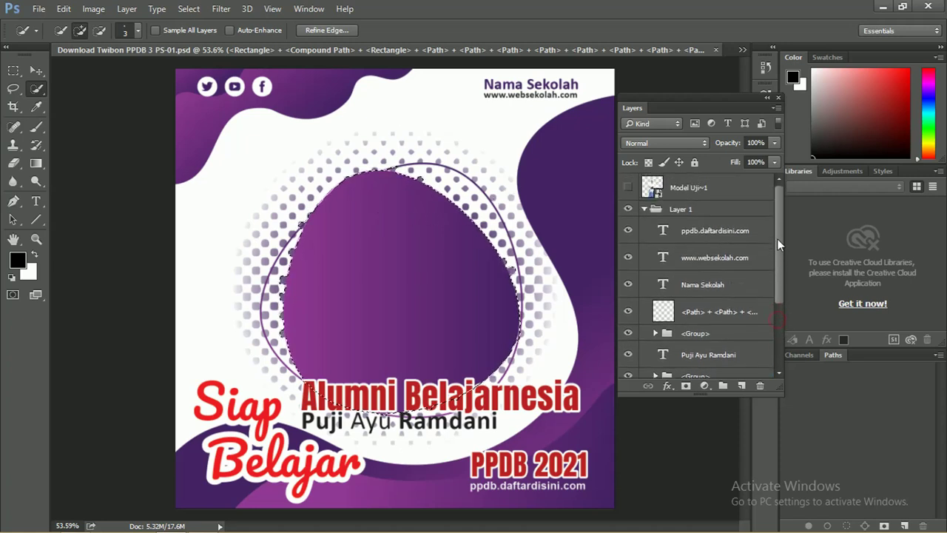
pyautogui.click(645, 209)
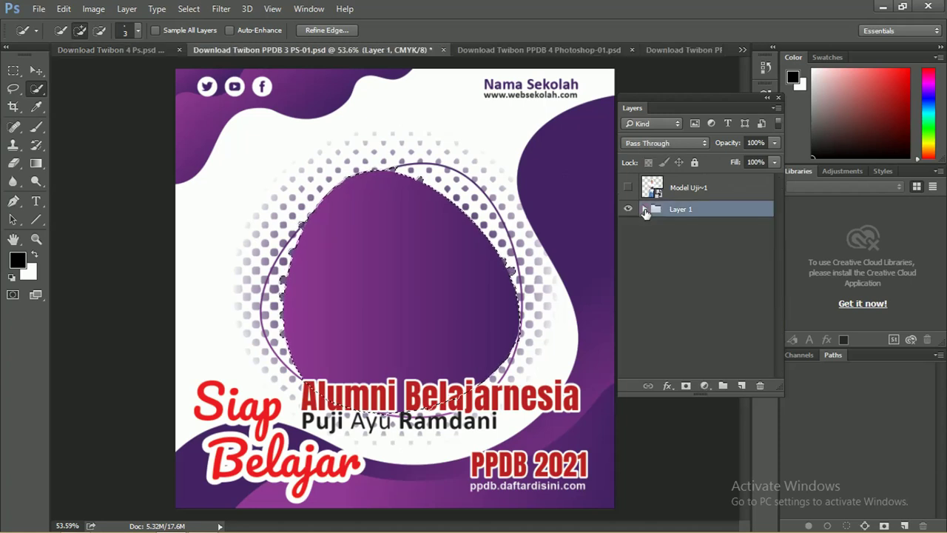
pyautogui.click(702, 189)
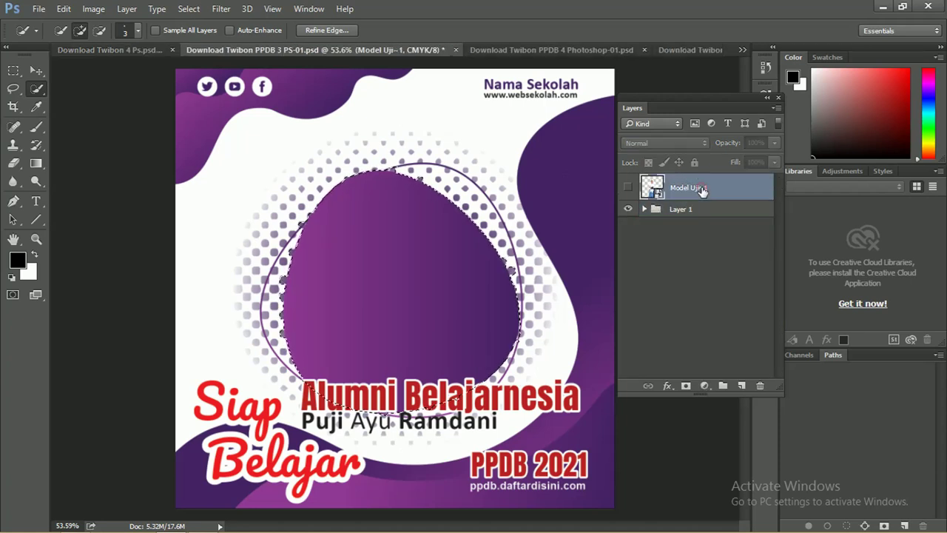
pyautogui.click(629, 189)
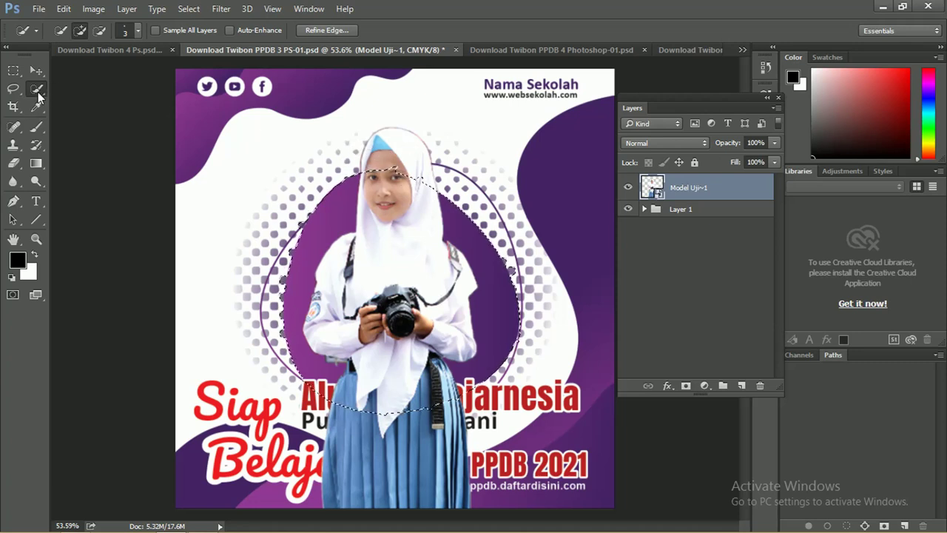
# Try adding the hijab top to the selection in Add mode, then remove it again.
pyautogui.click(78, 32)
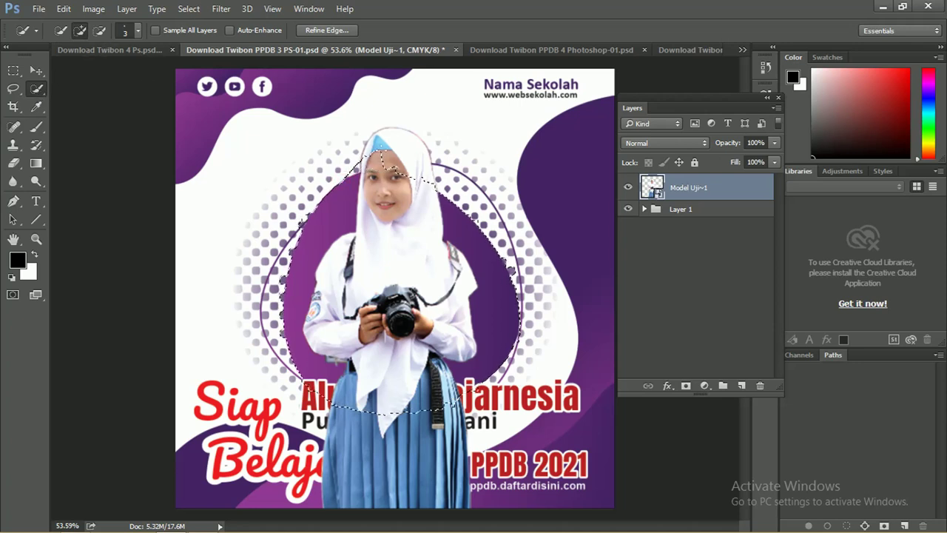
pyautogui.moveTo(383, 152); pyautogui.dragTo(375, 139)
pyautogui.moveTo(396, 137); pyautogui.dragTo(392, 133)
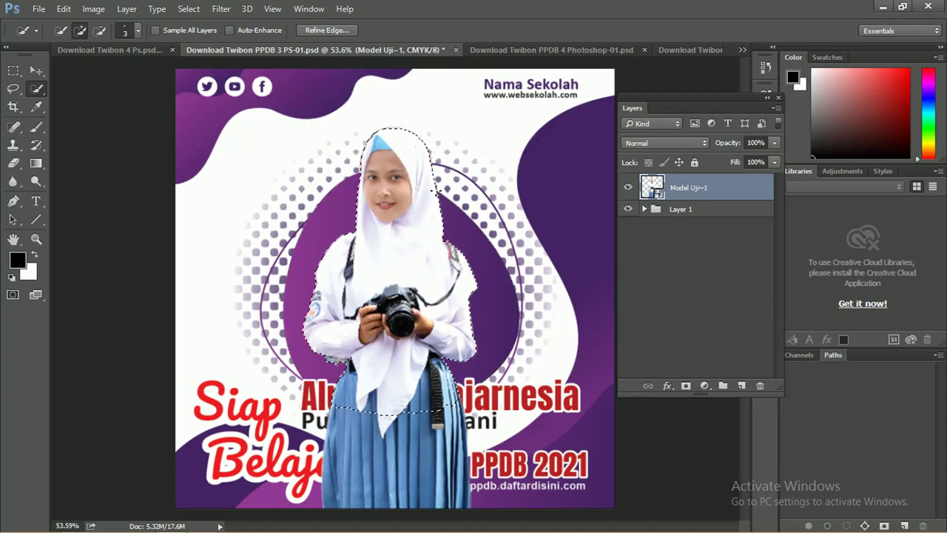
pyautogui.click(436, 188)
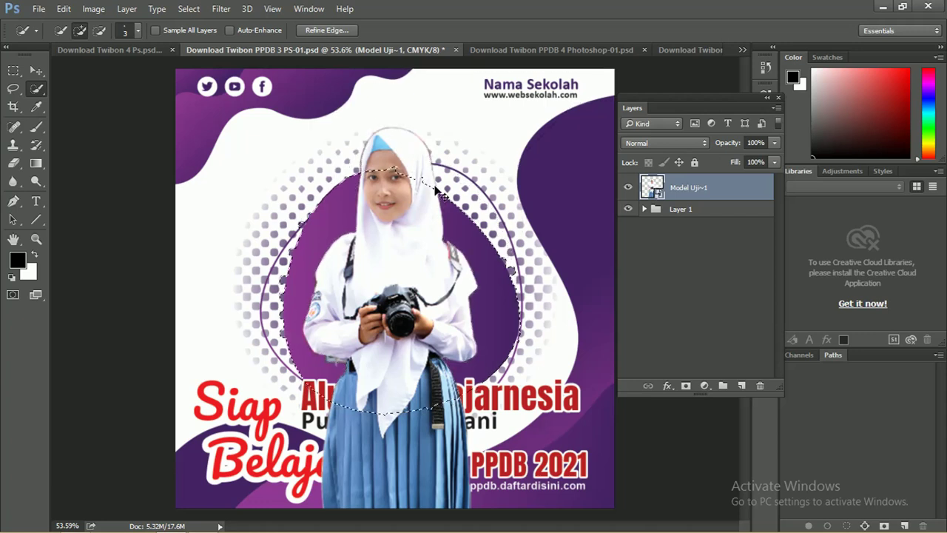
pyautogui.keyDown('alt'); pyautogui.click(390, 161); pyautogui.keyUp('alt')
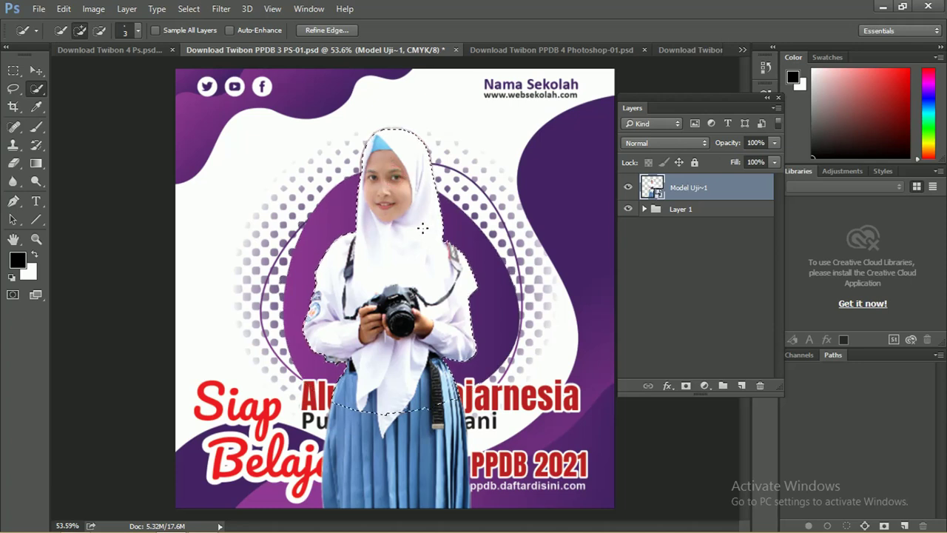
pyautogui.keyDown('alt'); pyautogui.click(380, 159); pyautogui.keyUp('alt')
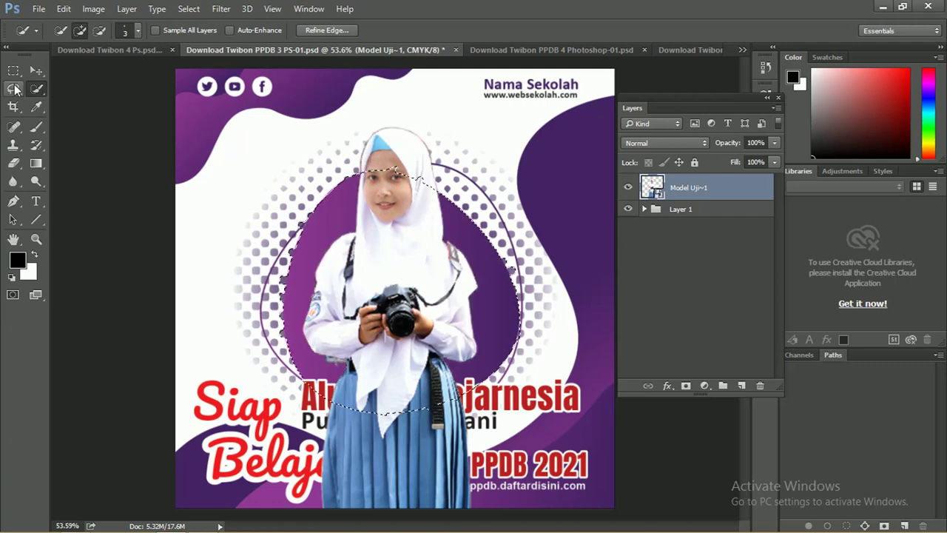
# Switch to the Polygonal Lasso Tool with Add to selection enabled.
pyautogui.click(12, 73)
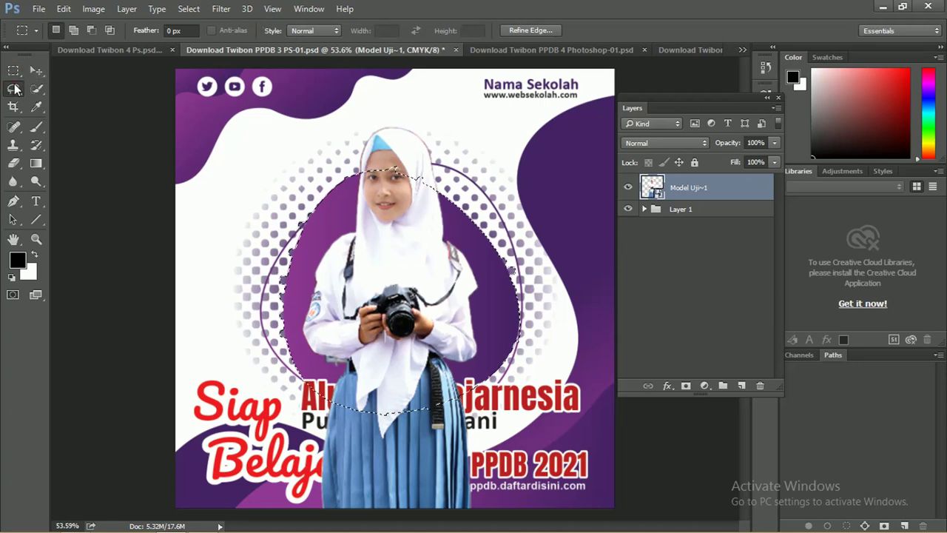
pyautogui.click(15, 87)
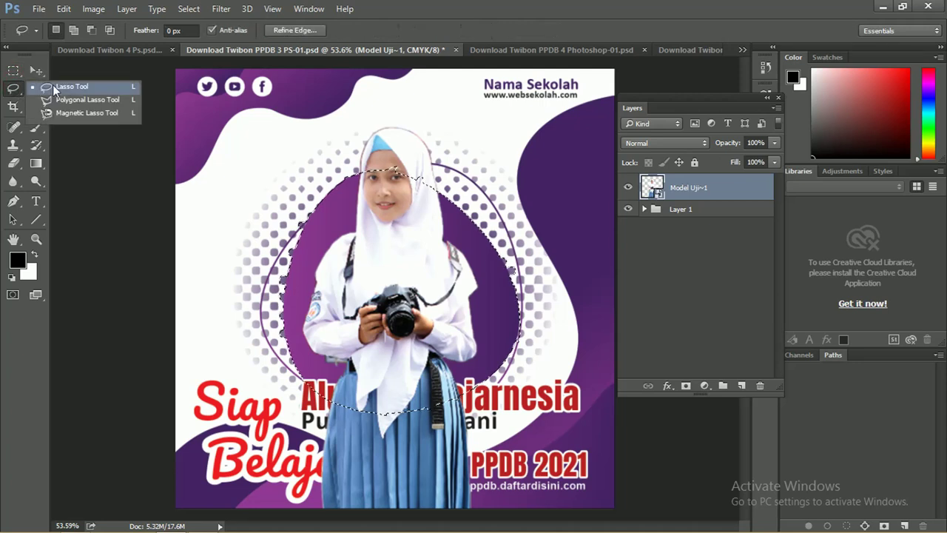
pyautogui.click(61, 102)
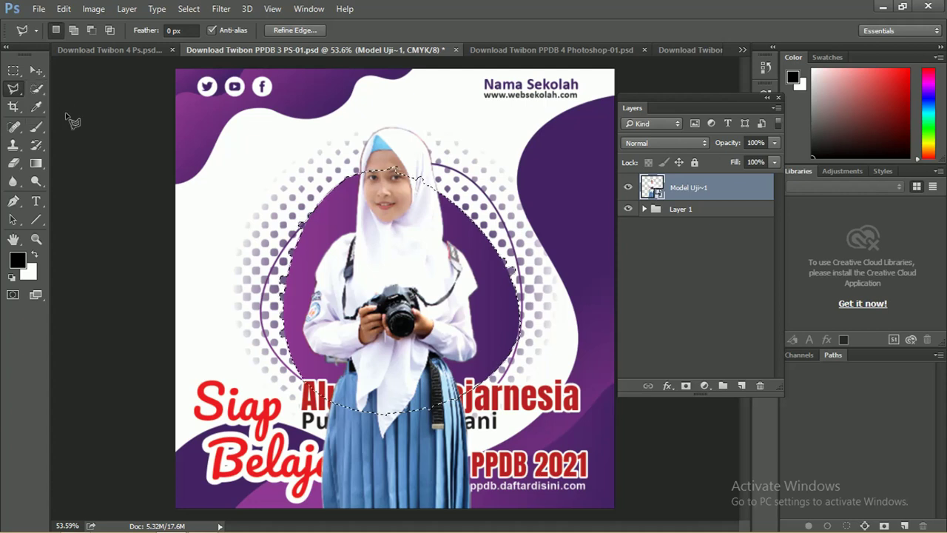
pyautogui.click(74, 30)
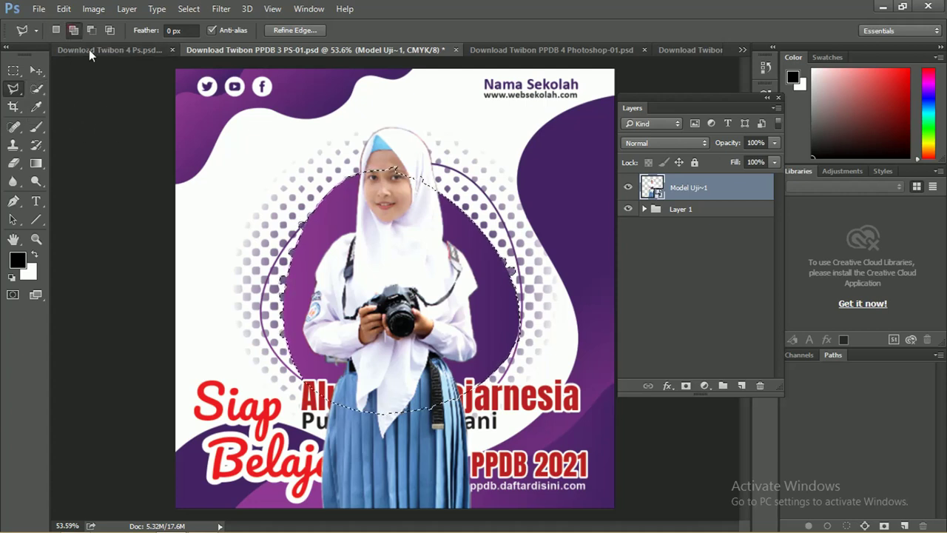
# Outline the student's head with polygon points and merge it into the selection.
pyautogui.click(340, 179)
pyautogui.click(327, 146)
pyautogui.click(348, 108)
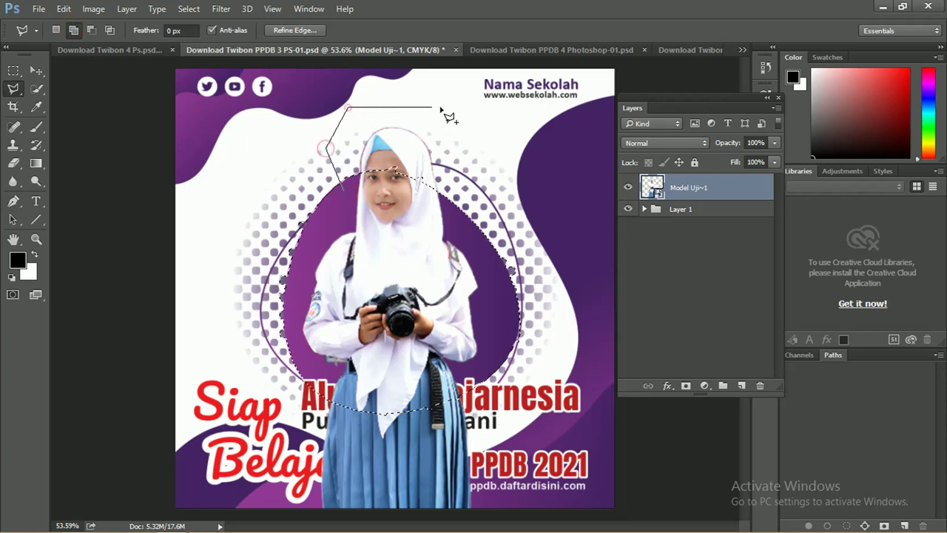
pyautogui.click(442, 108)
pyautogui.click(464, 142)
pyautogui.click(465, 191)
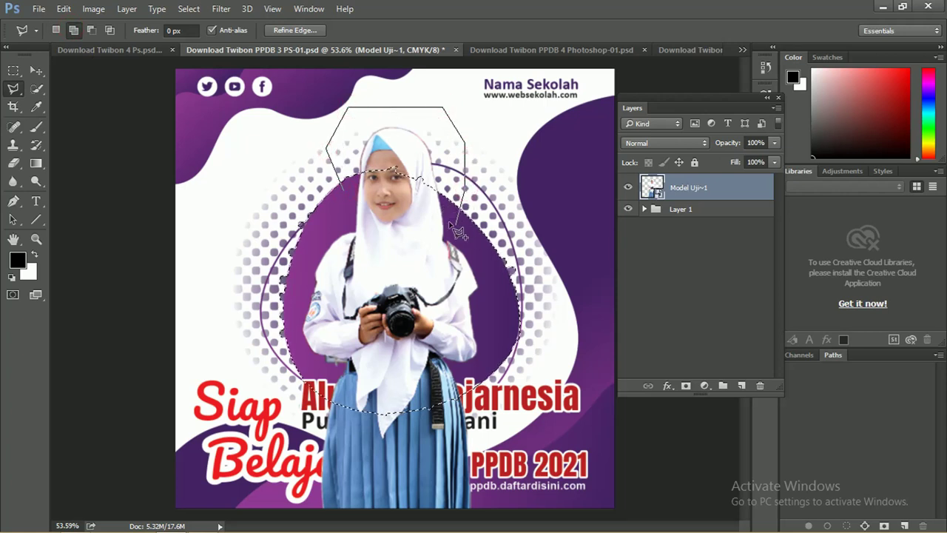
pyautogui.click(444, 217)
pyautogui.click(354, 216)
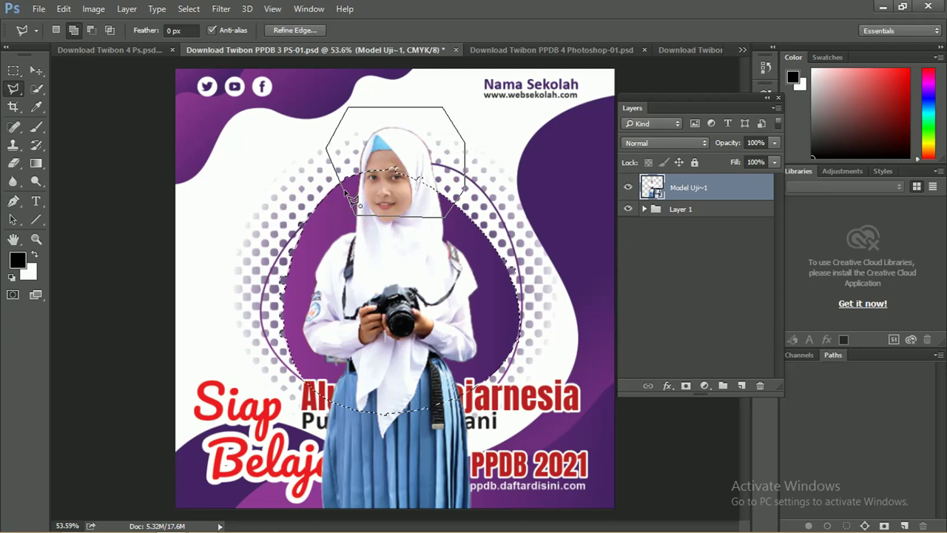
pyautogui.doubleClick(351, 197)
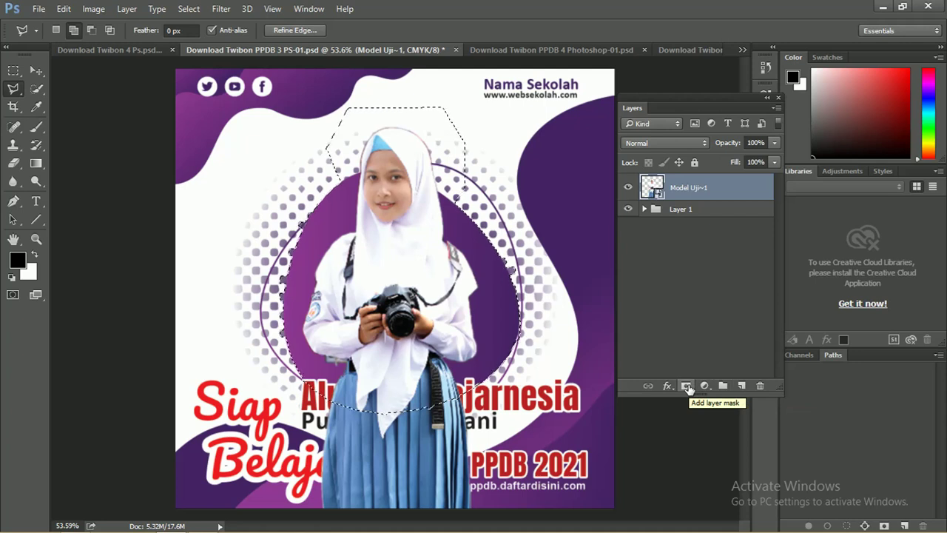
# Add a layer mask to the photo from the selection and open its smart object contents.
pyautogui.click(687, 387)
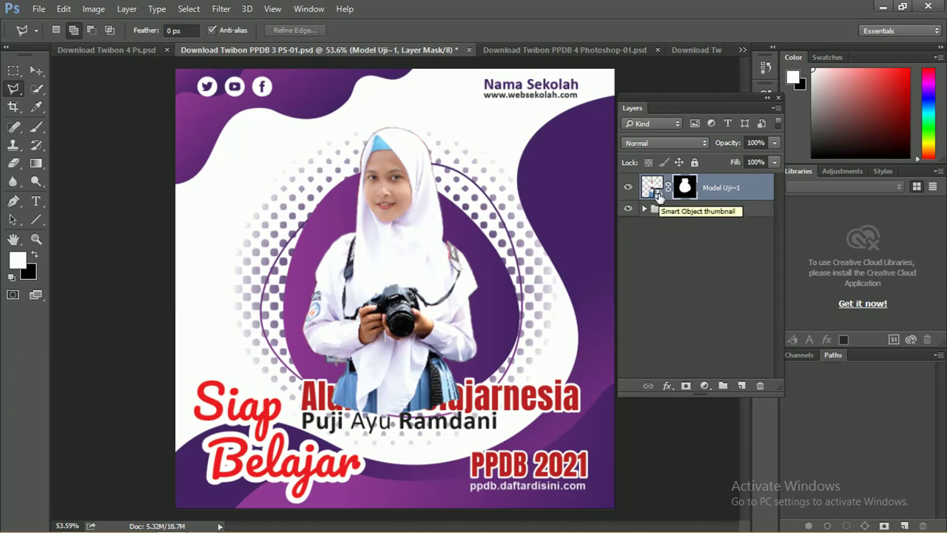
pyautogui.doubleClick(658, 194)
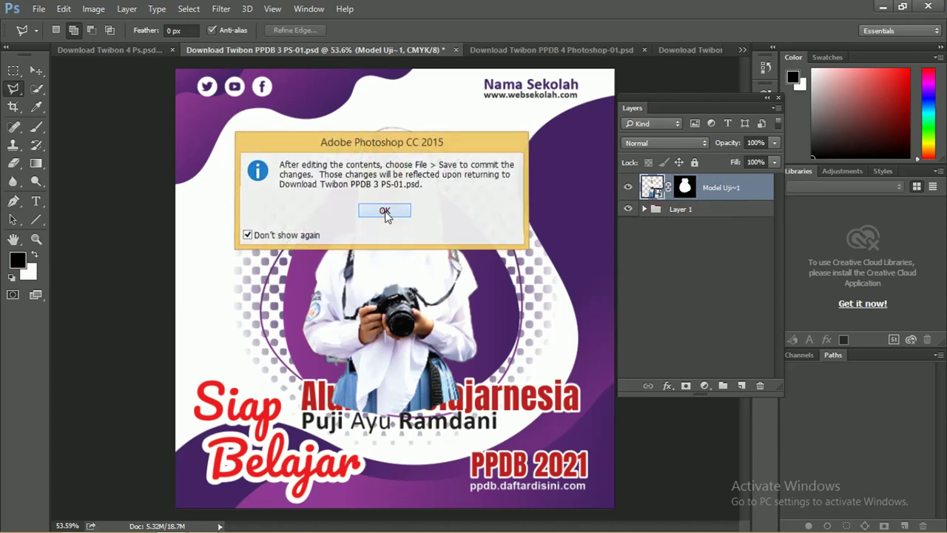
pyautogui.click(385, 211)
# Zoom the photo contents, then cycle through the PPDB 1 and 4 tabs back to PPDB 3.
pyautogui.press('z')
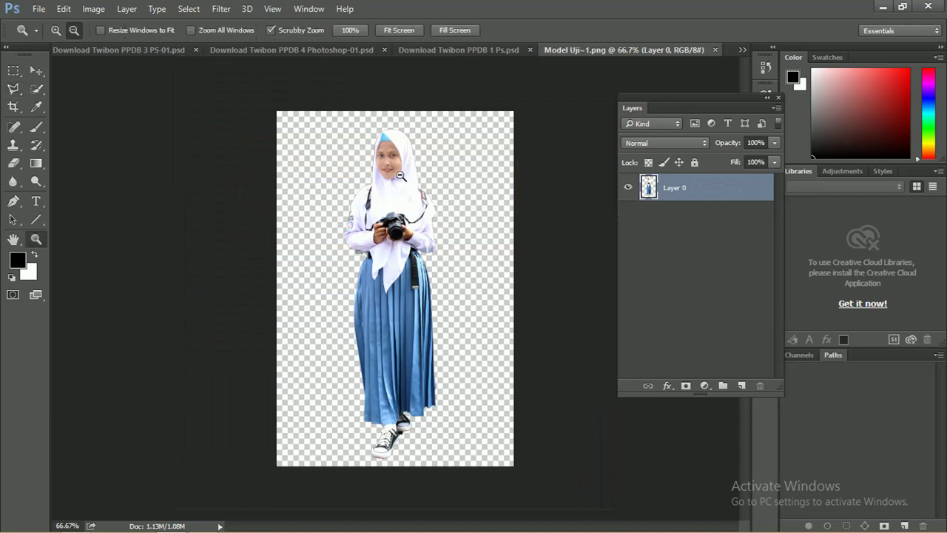
pyautogui.moveTo(450, 199); pyautogui.dragTo(454, 201)
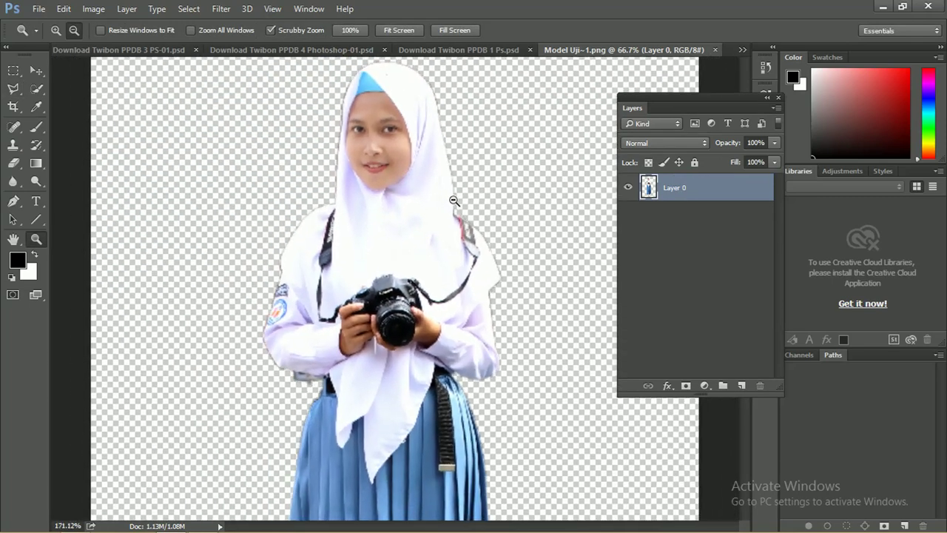
pyautogui.keyDown('alt'); pyautogui.click(455, 200); pyautogui.keyUp('alt')
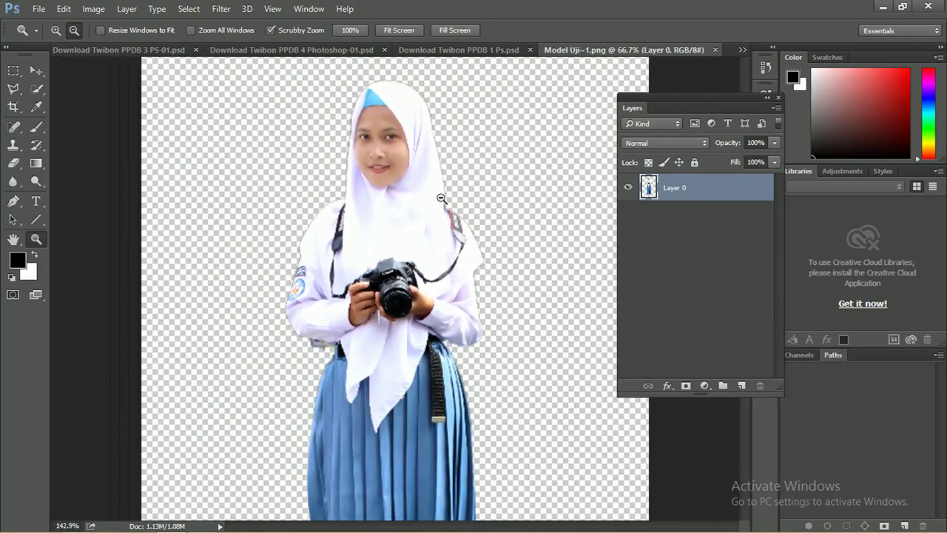
pyautogui.click(460, 49)
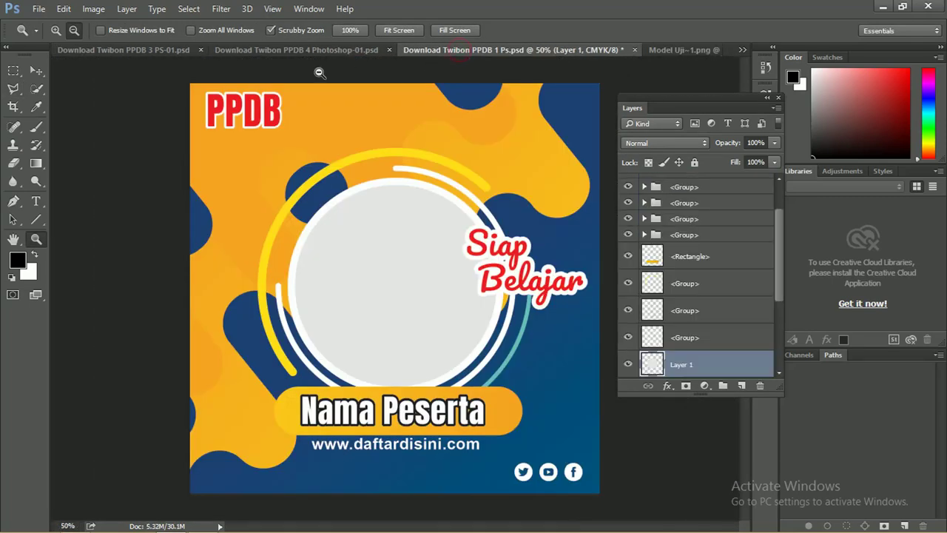
pyautogui.click(283, 51)
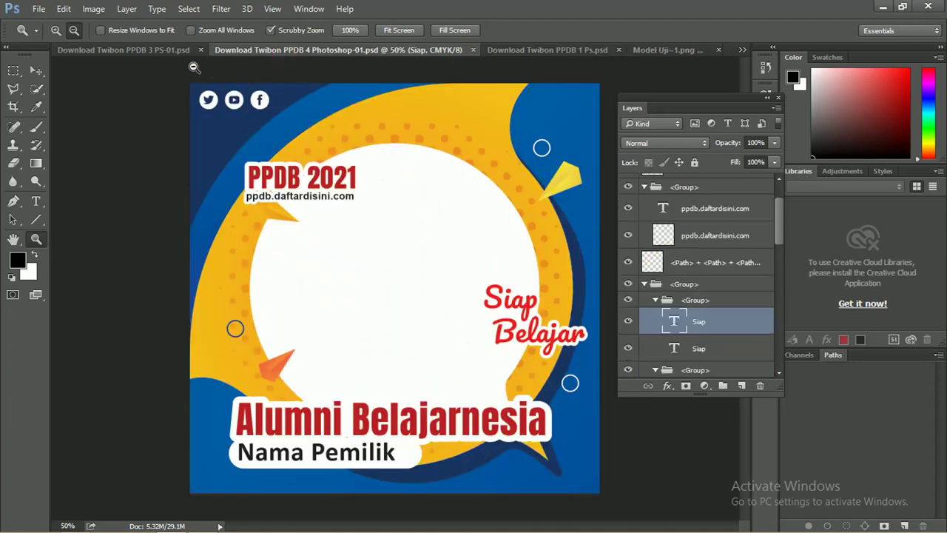
pyautogui.click(168, 50)
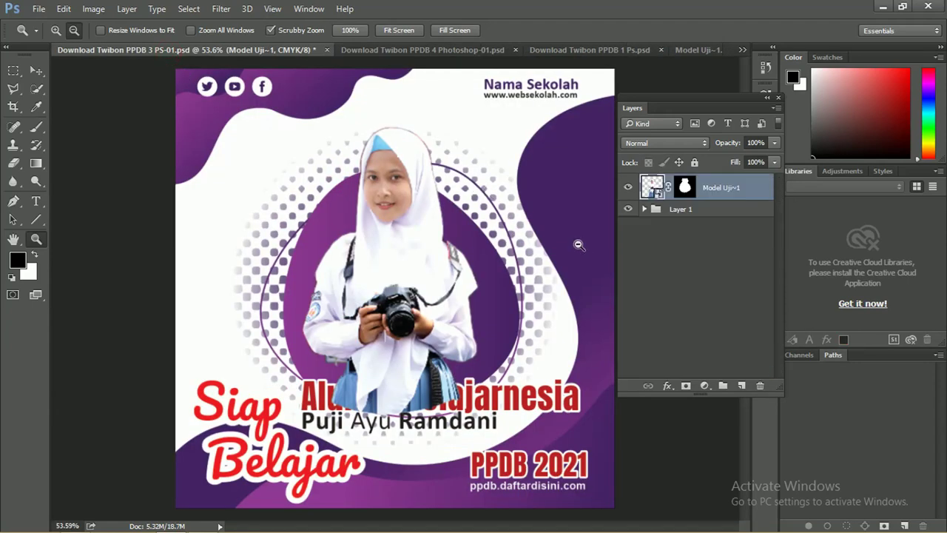
pyautogui.click(41, 70)
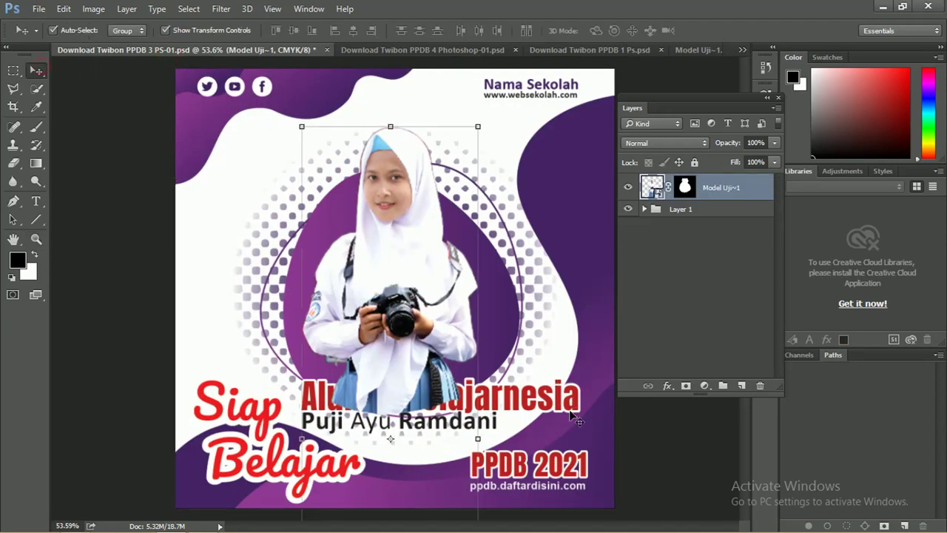
# Ungroup the Layer 1 group and select only the Model Uji~1 layer.
pyautogui.click(726, 211)
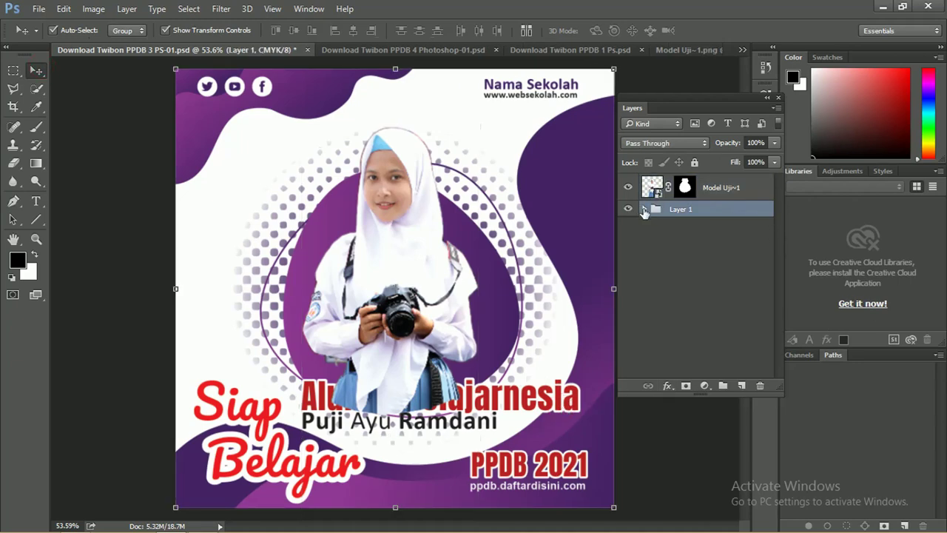
pyautogui.click(643, 210)
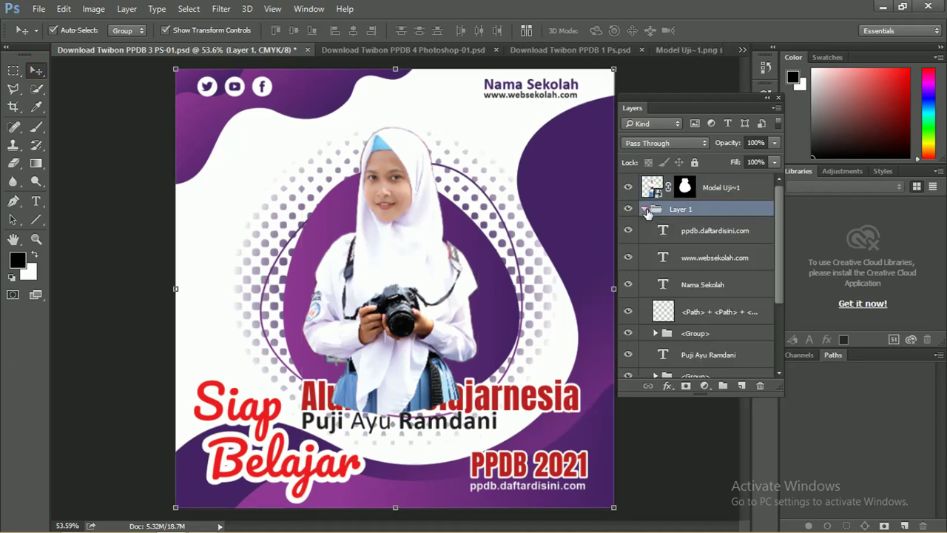
pyautogui.rightClick(705, 214)
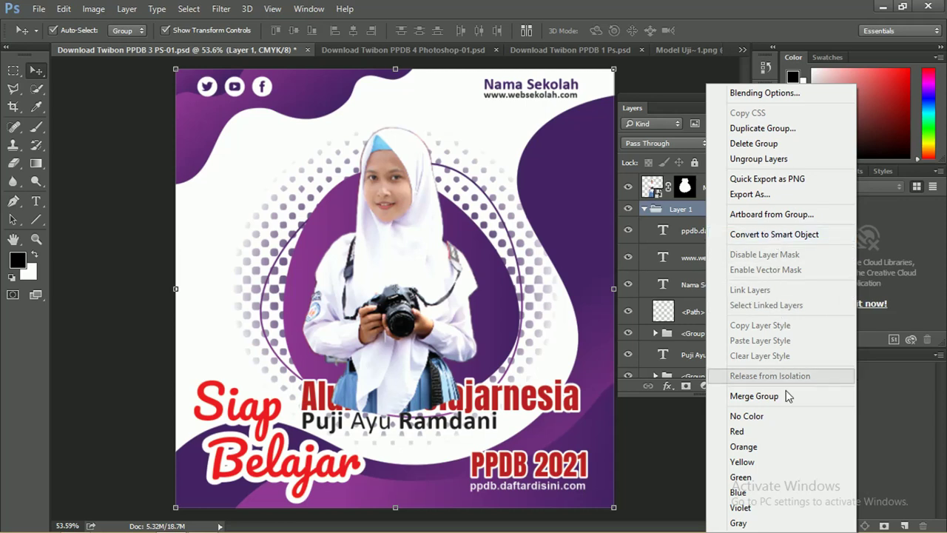
pyautogui.click(770, 159)
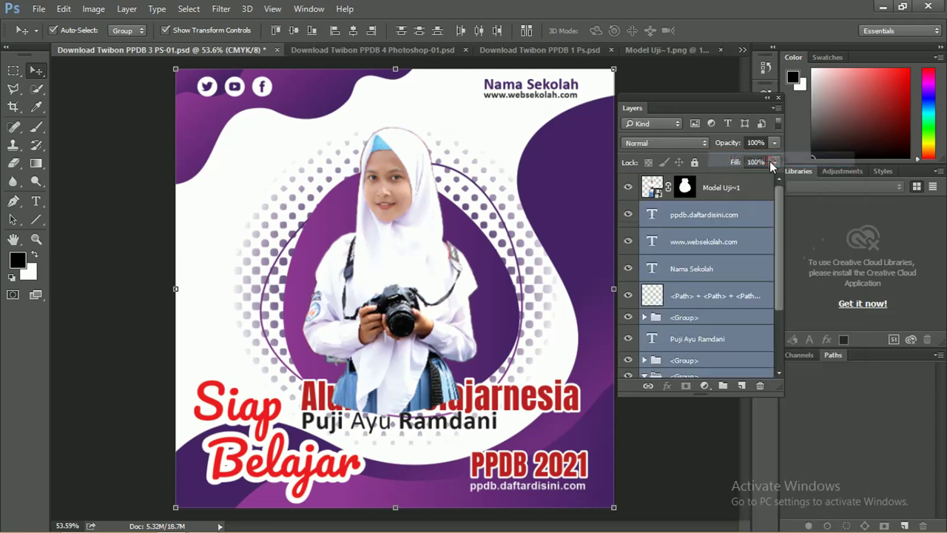
pyautogui.click(739, 191)
# Move the photo layer below the Alumni Belajarnesia text but above the background shape.
pyautogui.hotkey('ctrl', '[')
pyautogui.hotkey('ctrl', '[')
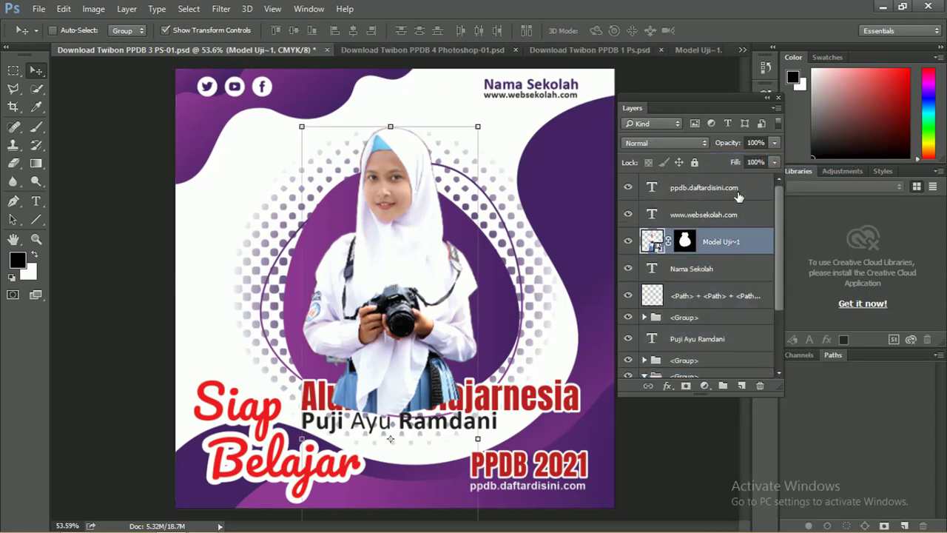
pyautogui.hotkey('ctrl', '[')
pyautogui.hotkey('ctrl', '[')
pyautogui.hotkey('ctrl', '[')
pyautogui.hotkey('ctrl', '[')
pyautogui.hotkey('ctrl', '[')
pyautogui.hotkey('ctrl', '[')
pyautogui.hotkey('ctrl', '[')
pyautogui.hotkey('ctrl', '[')
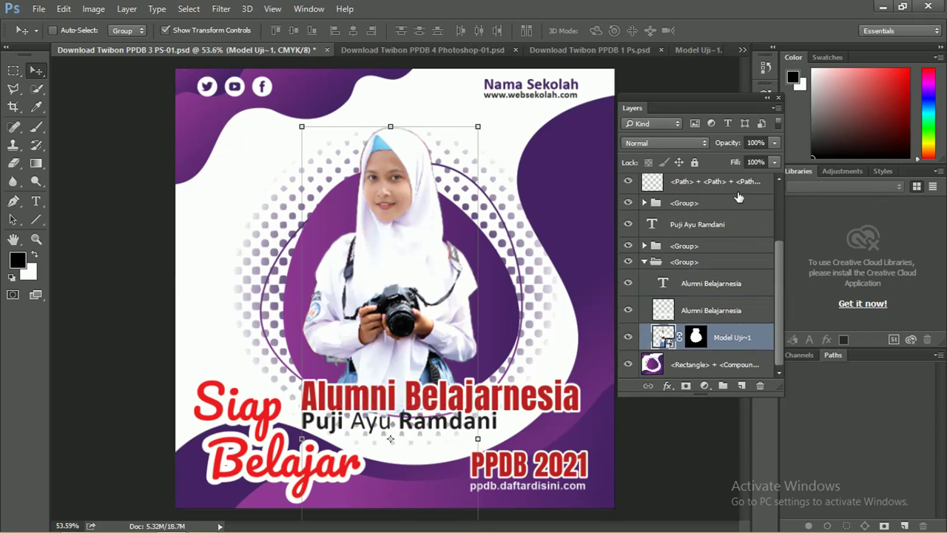
pyautogui.hotkey('ctrl', '[')
pyautogui.hotkey('ctrl', '[')
pyautogui.hotkey('ctrl', ']')
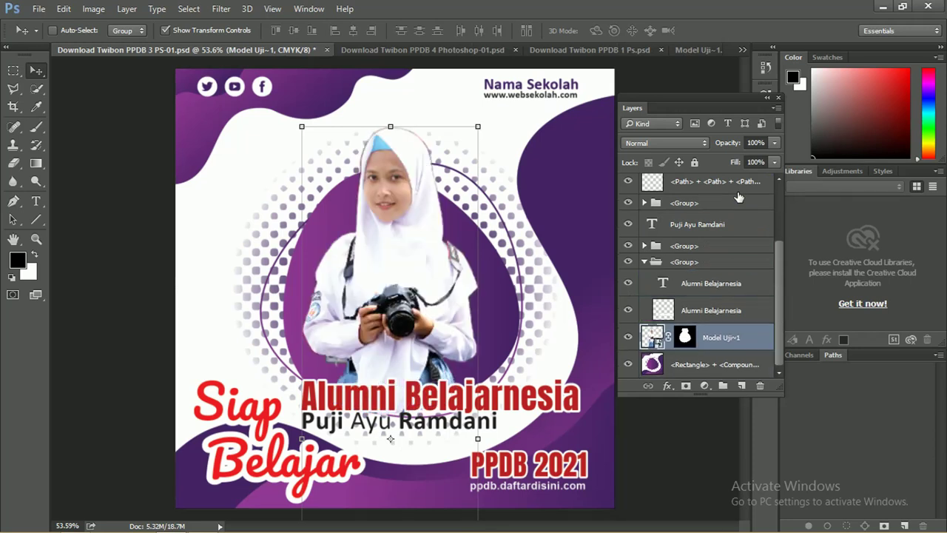
pyautogui.press('z')
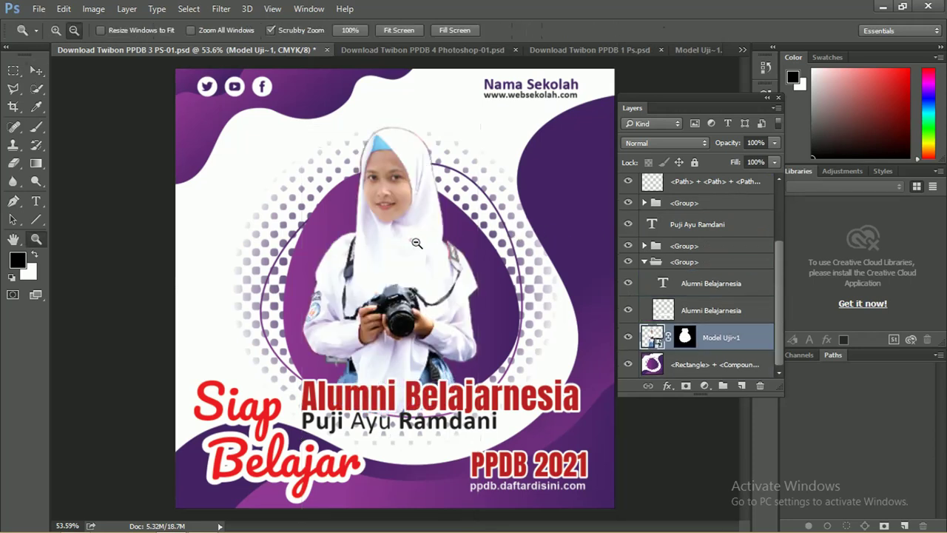
pyautogui.moveTo(414, 243); pyautogui.dragTo(403, 204)
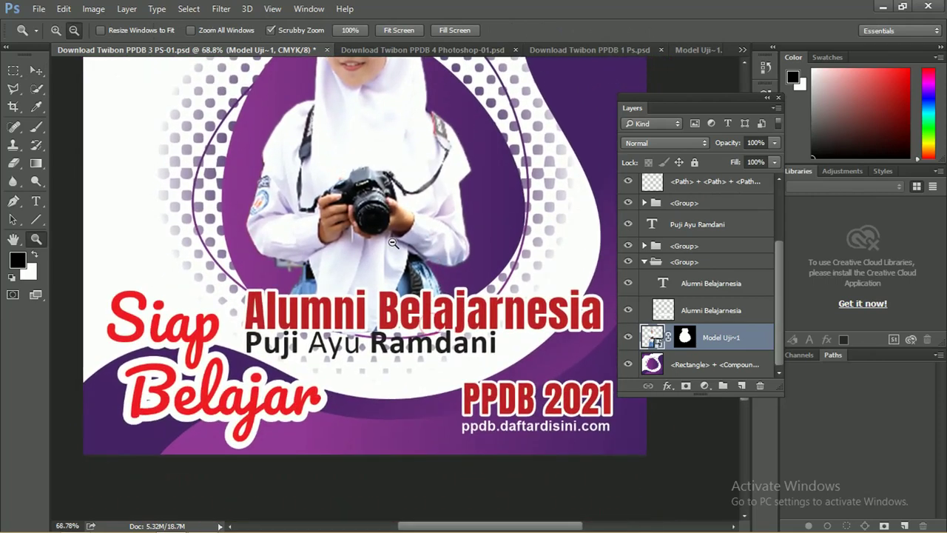
pyautogui.moveTo(363, 239)
pyautogui.mouseDown()
pyautogui.moveTo(404, 248)
pyautogui.moveTo(364, 244)
pyautogui.mouseUp()
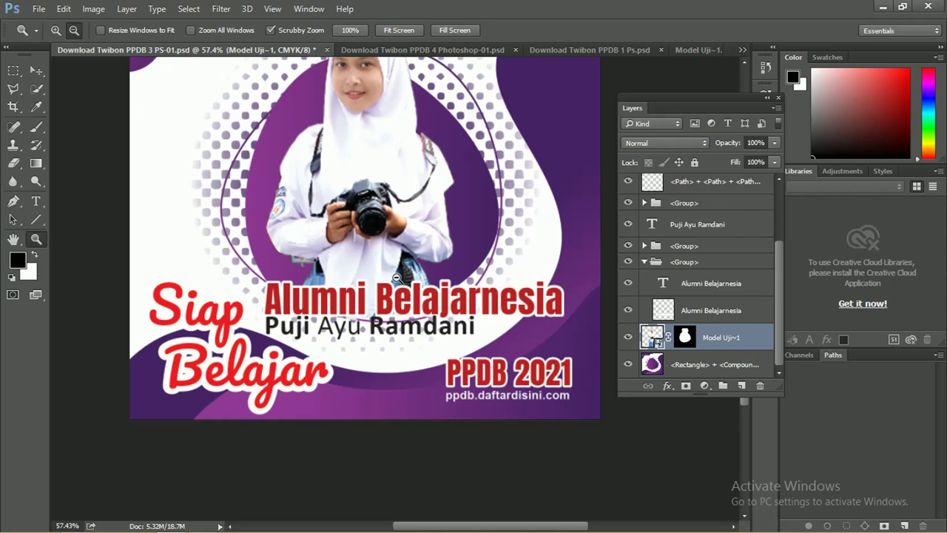
pyautogui.press('v')
pyautogui.moveTo(386, 220); pyautogui.dragTo(461, 154)
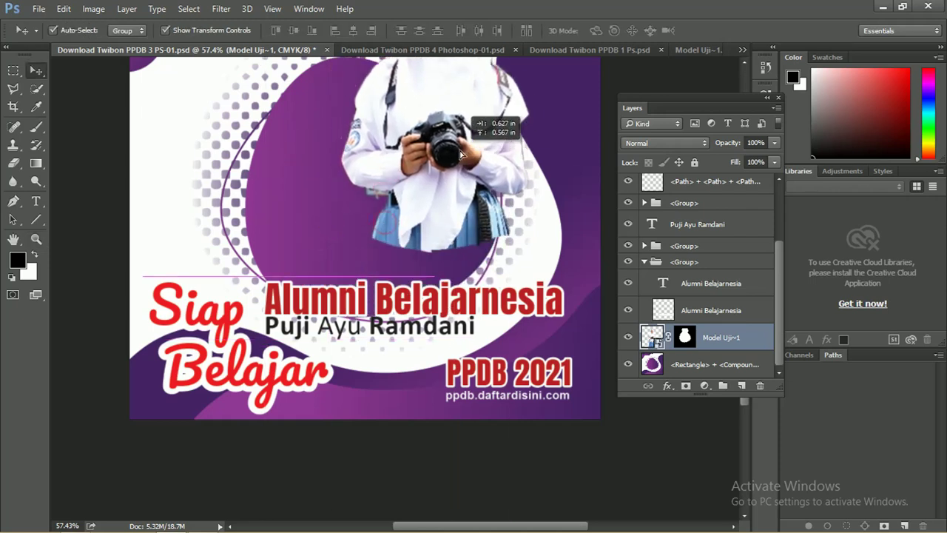
pyautogui.press('ctrl')
pyautogui.hotkey('ctrl', 'z')
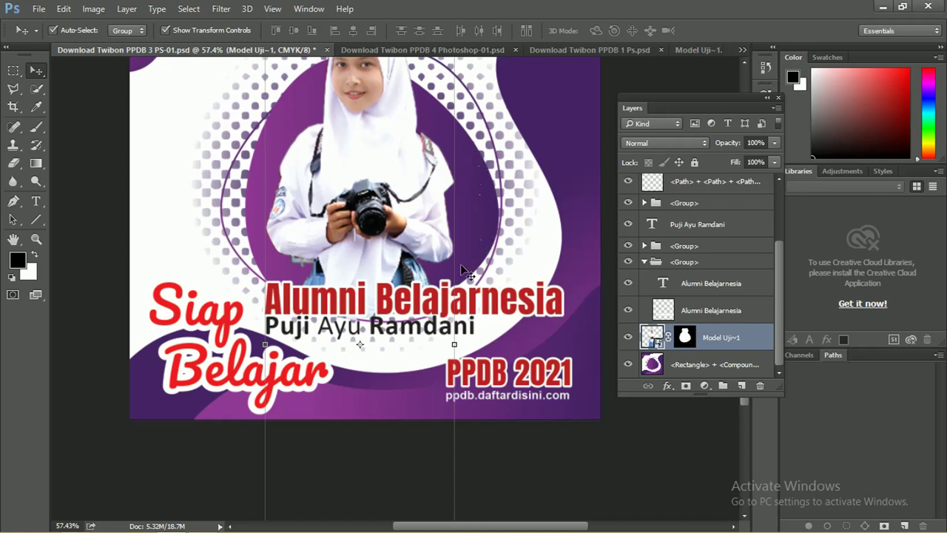
pyautogui.click(408, 276)
pyautogui.moveTo(481, 288); pyautogui.dragTo(466, 325)
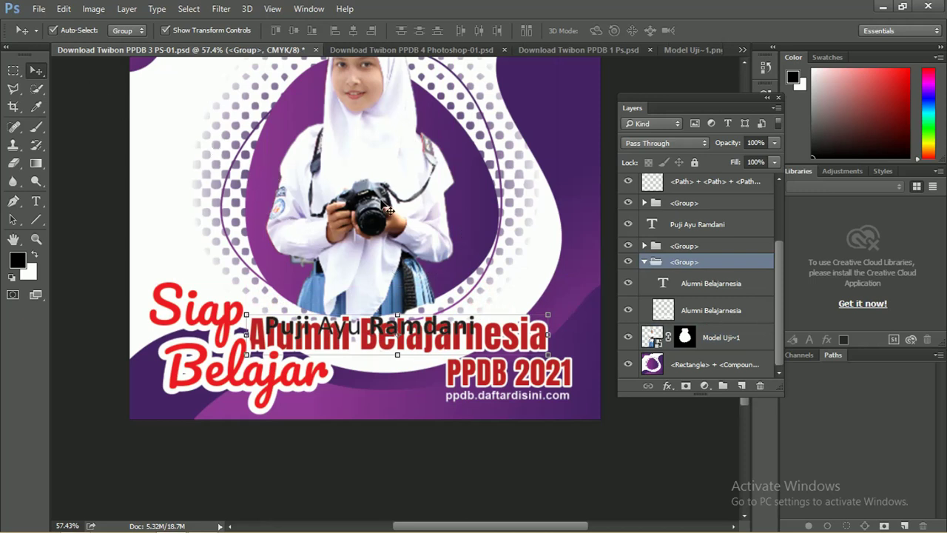
pyautogui.press('ctrl')
pyautogui.hotkey('ctrl', 'z')
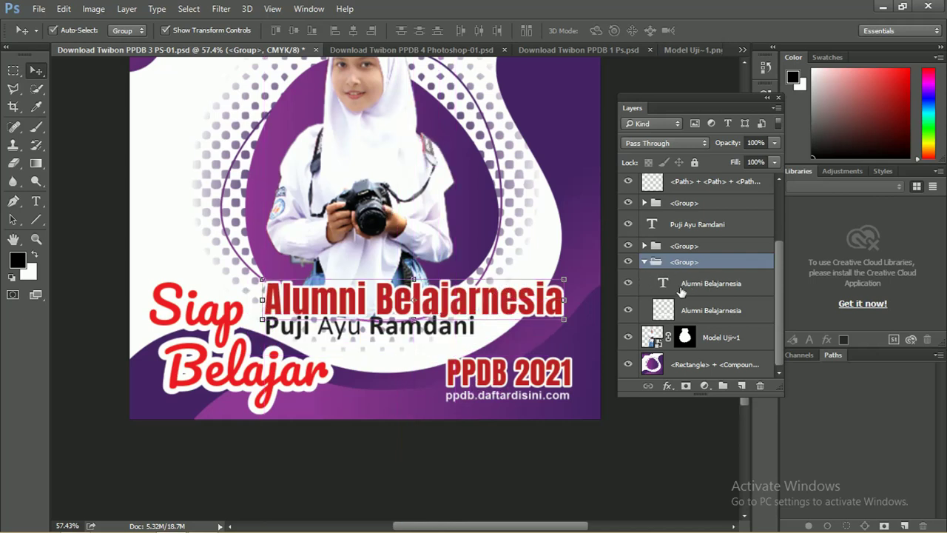
# Enter and exit the Alumni Belajarnesia text edit, undoing an accidental group move.
pyautogui.doubleClick(665, 286)
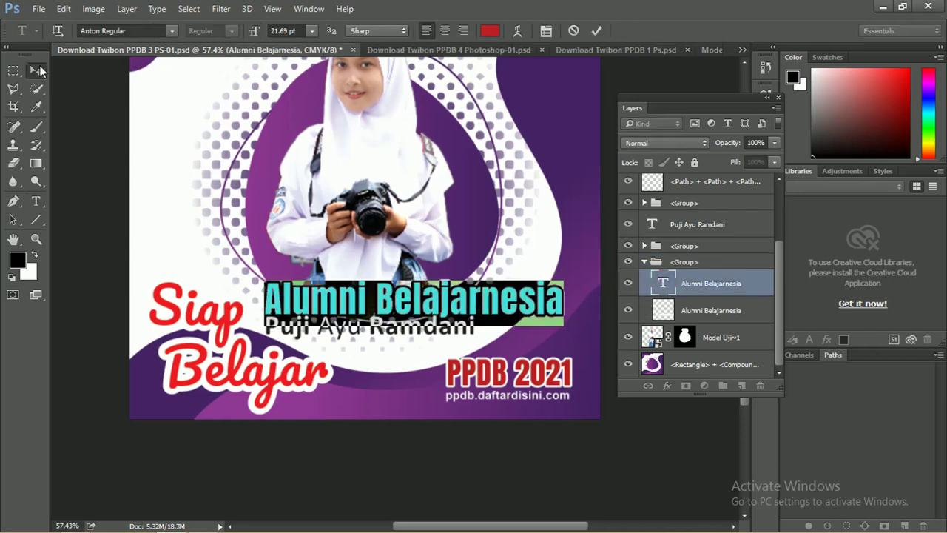
pyautogui.hotkey('ctrl', 'Return')
pyautogui.press('v')
pyautogui.moveTo(531, 299); pyautogui.dragTo(405, 299)
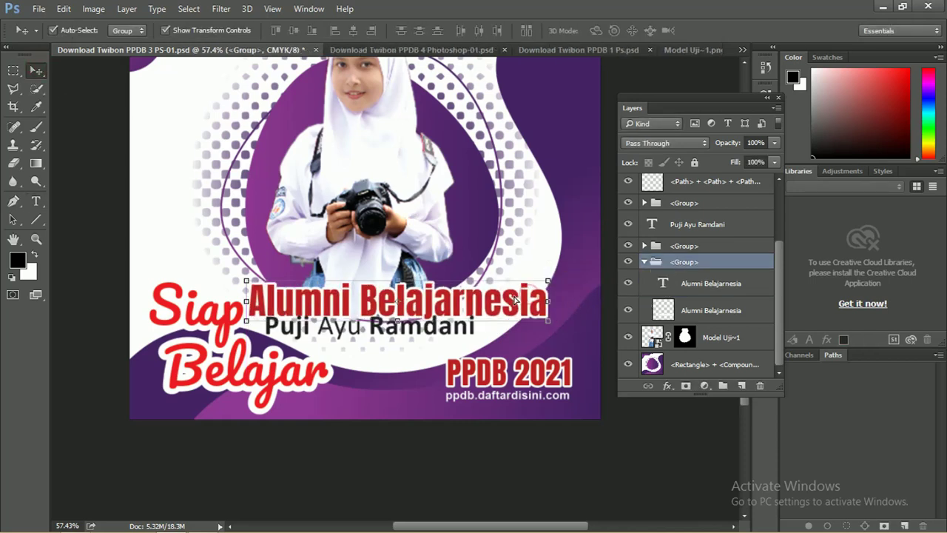
pyautogui.hotkey('ctrl', 'z')
# Ungroup the title layers, select the editable text and hide its flattened copy.
pyautogui.rightClick(687, 268)
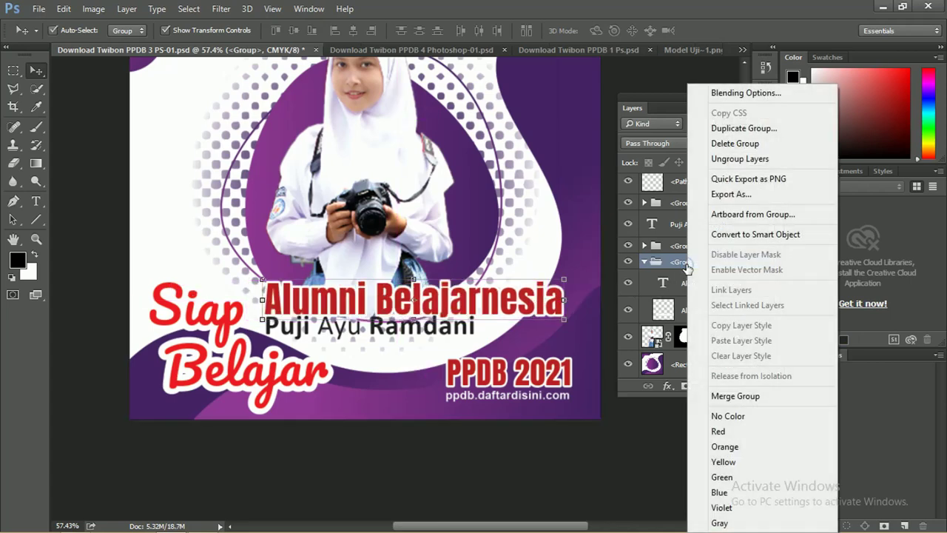
pyautogui.click(729, 160)
pyautogui.click(732, 278)
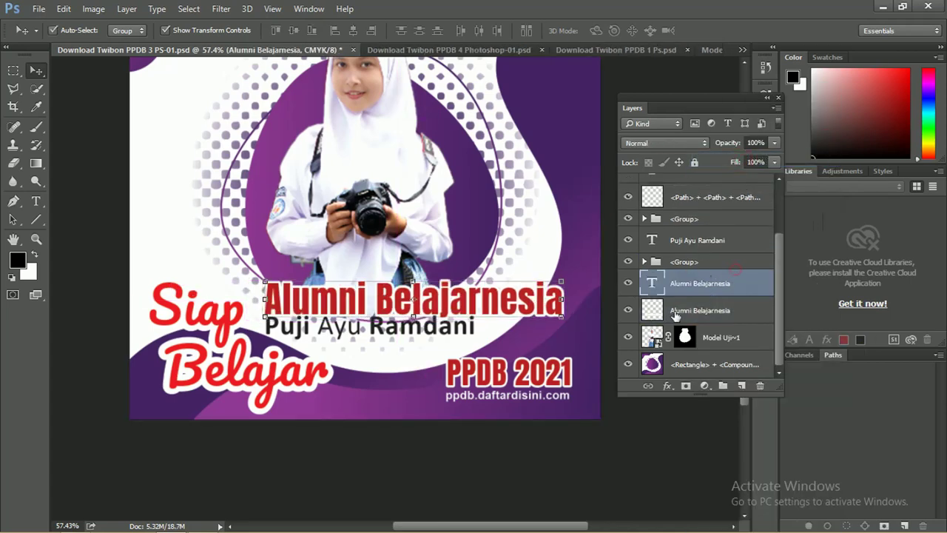
pyautogui.click(629, 311)
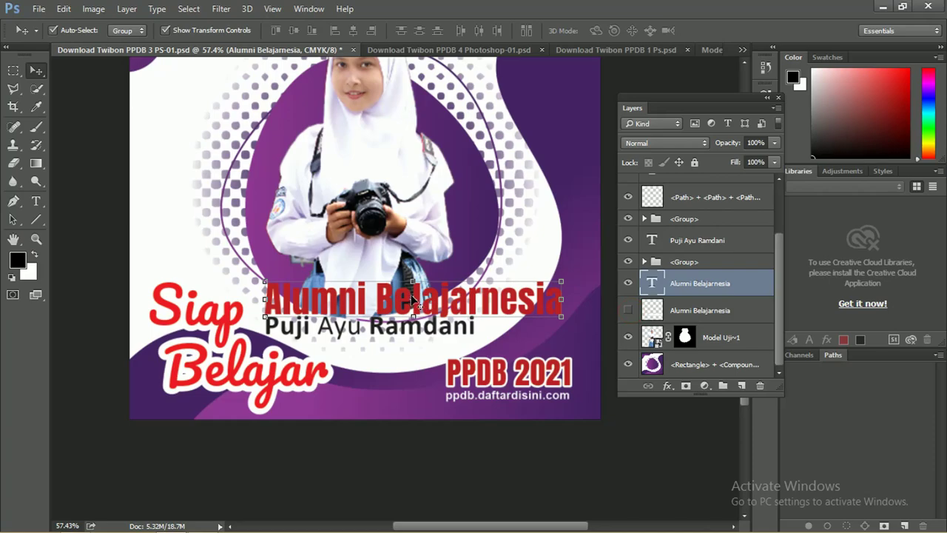
pyautogui.press('z')
pyautogui.moveTo(410, 295)
pyautogui.mouseDown()
pyautogui.moveTo(378, 287)
pyautogui.moveTo(392, 292)
pyautogui.mouseUp()
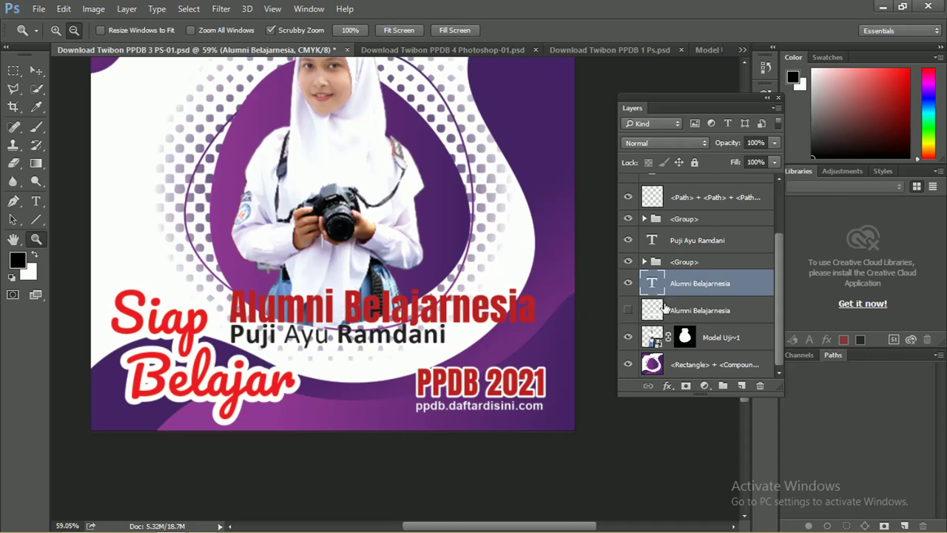
# Open Blending Options for the title text and enable a Stroke positioned Outside.
pyautogui.rightClick(715, 287)
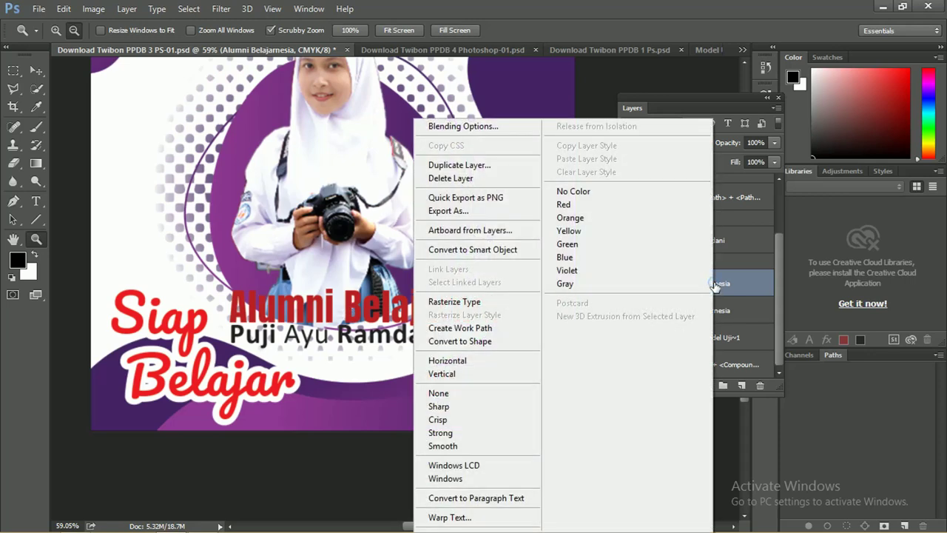
pyautogui.click(474, 126)
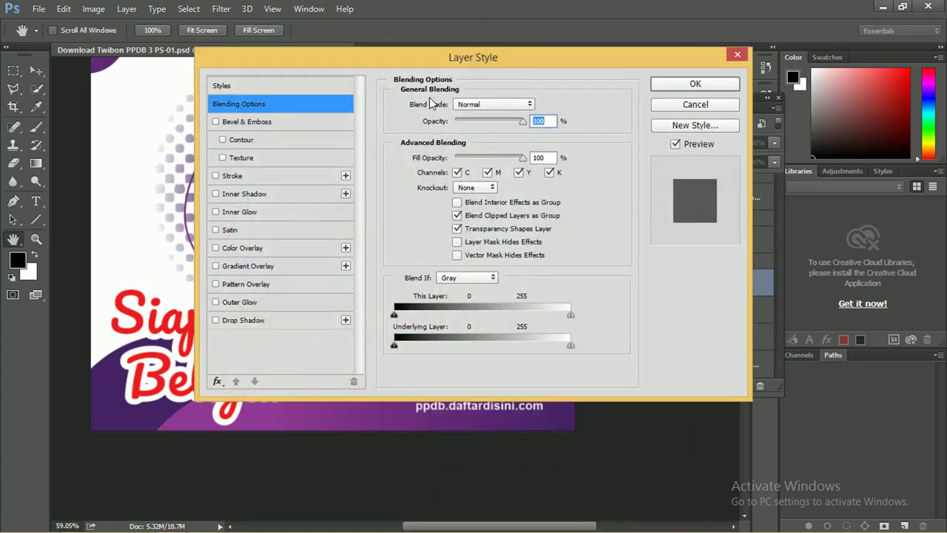
pyautogui.moveTo(437, 68); pyautogui.dragTo(770, 79)
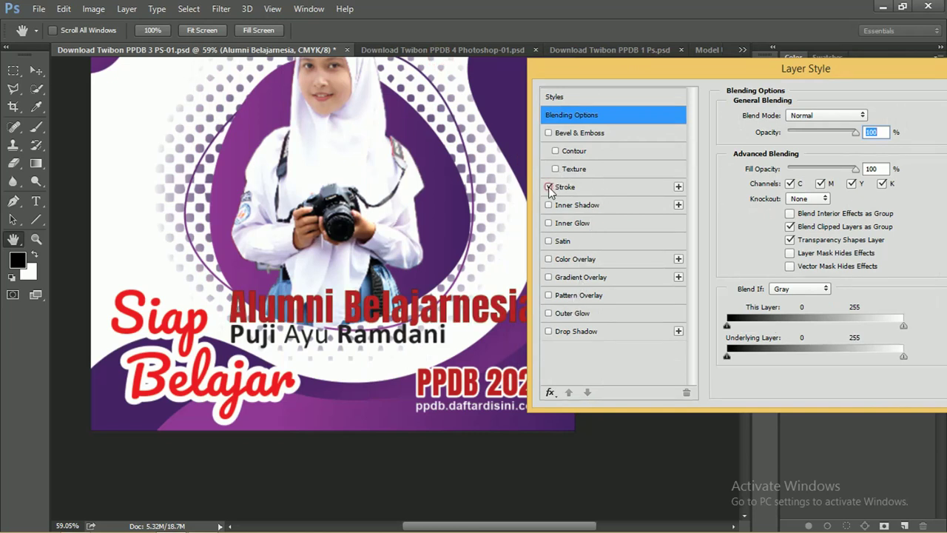
pyautogui.click(548, 187)
pyautogui.click(621, 191)
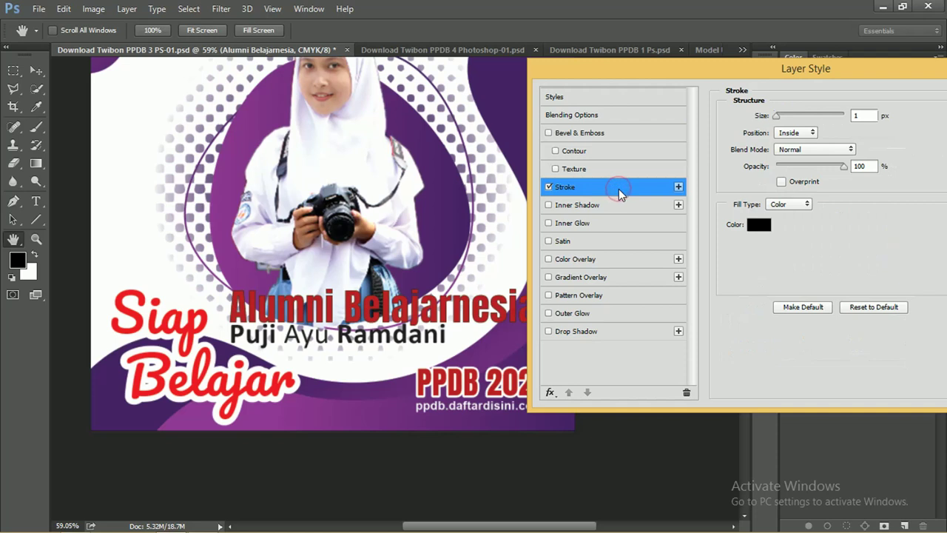
pyautogui.moveTo(776, 116)
pyautogui.mouseDown()
pyautogui.moveTo(789, 117)
pyautogui.moveTo(758, 119)
pyautogui.mouseUp()
pyautogui.click(789, 134)
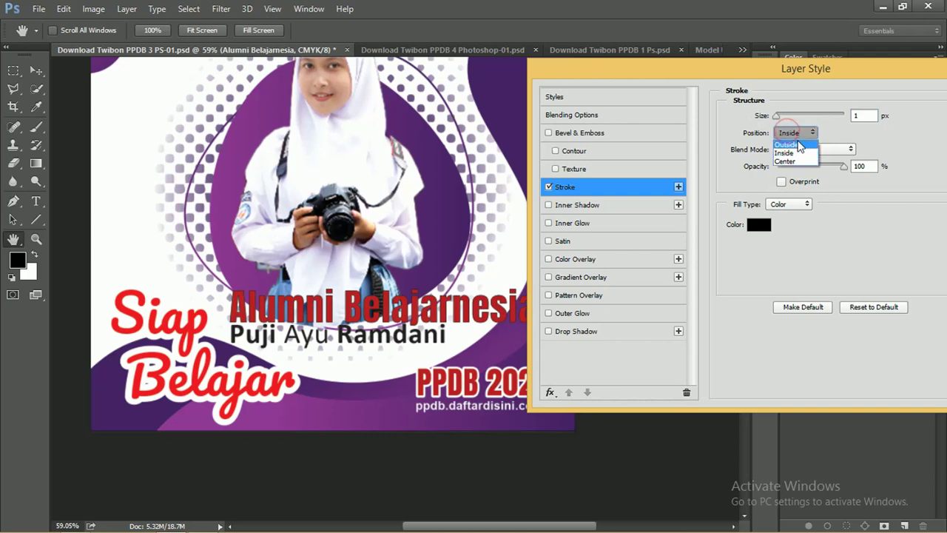
pyautogui.click(796, 140)
pyautogui.moveTo(777, 116); pyautogui.dragTo(783, 117)
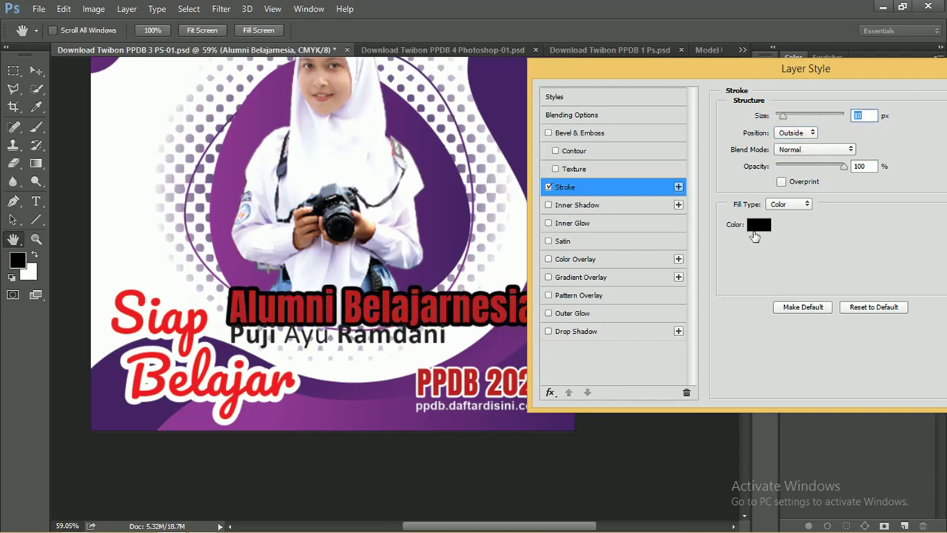
# Set the stroke colour to white and size to 10 px, then apply.
pyautogui.click(759, 225)
pyautogui.click(295, 119)
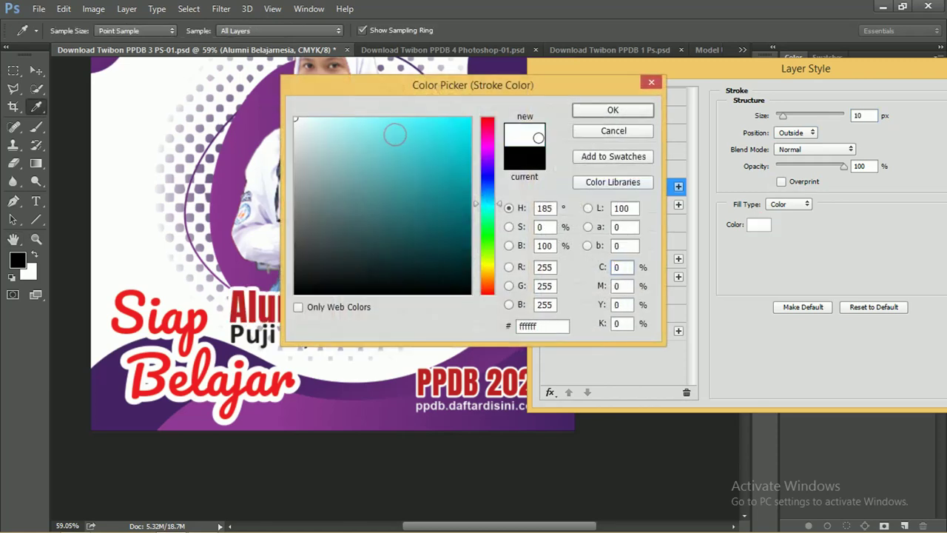
pyautogui.click(613, 110)
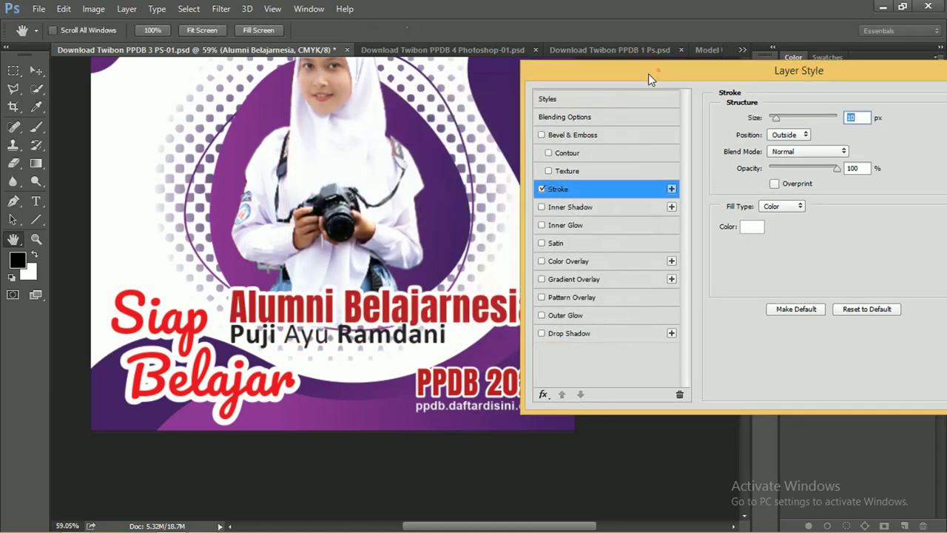
pyautogui.moveTo(658, 69)
pyautogui.mouseDown()
pyautogui.moveTo(756, 198)
pyautogui.moveTo(649, 144)
pyautogui.mouseUp()
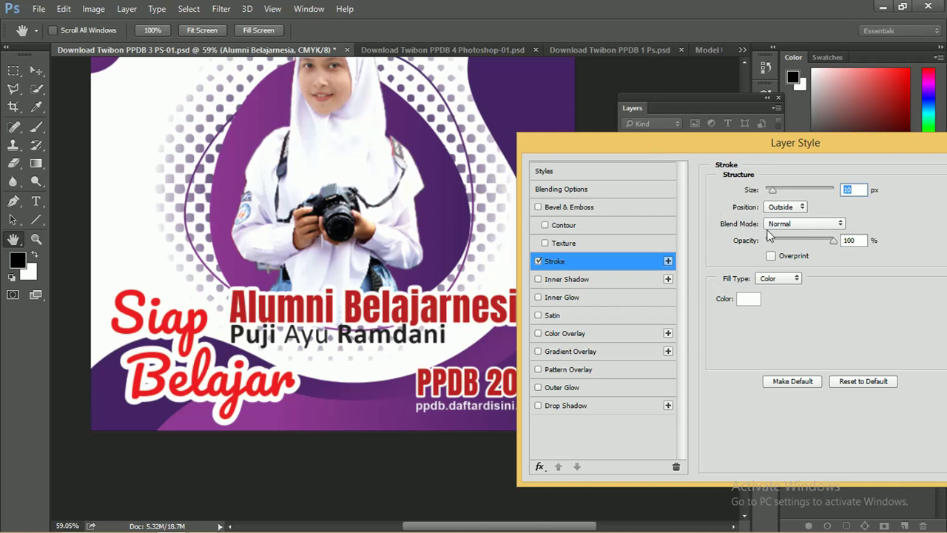
pyautogui.click(774, 191)
pyautogui.moveTo(775, 192); pyautogui.dragTo(772, 188)
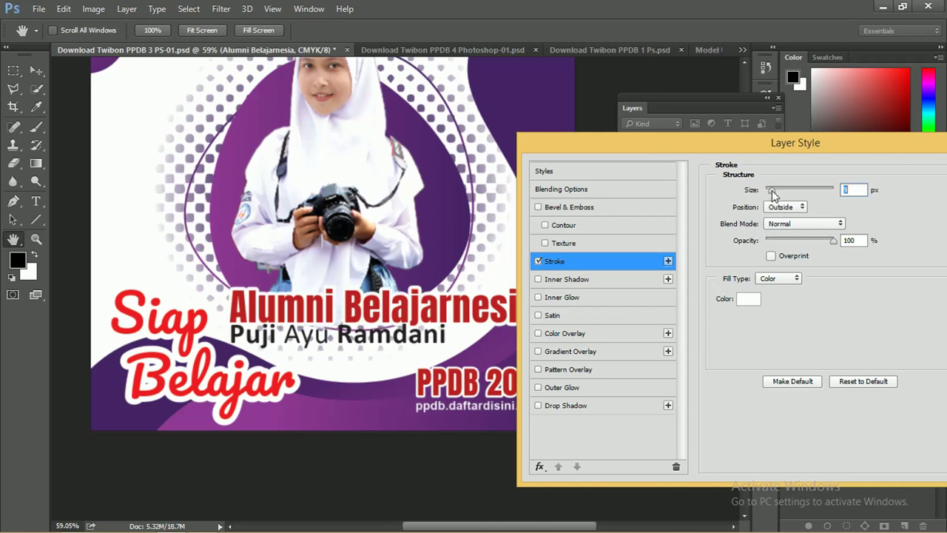
pyautogui.moveTo(773, 193); pyautogui.dragTo(773, 191)
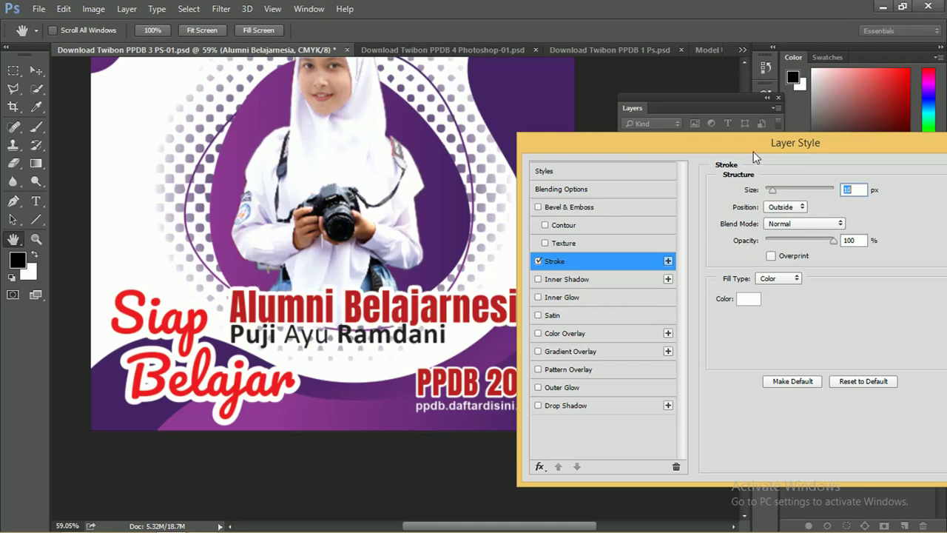
pyautogui.moveTo(755, 157); pyautogui.dragTo(448, 111)
pyautogui.click(686, 127)
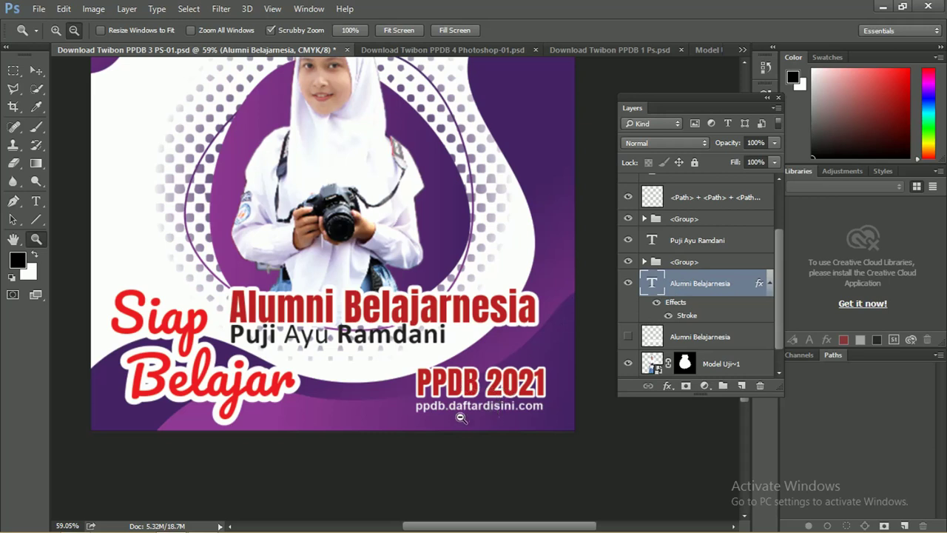
# Nudge the Siap Belajar group slightly left and ungroup its layers.
pyautogui.click(32, 70)
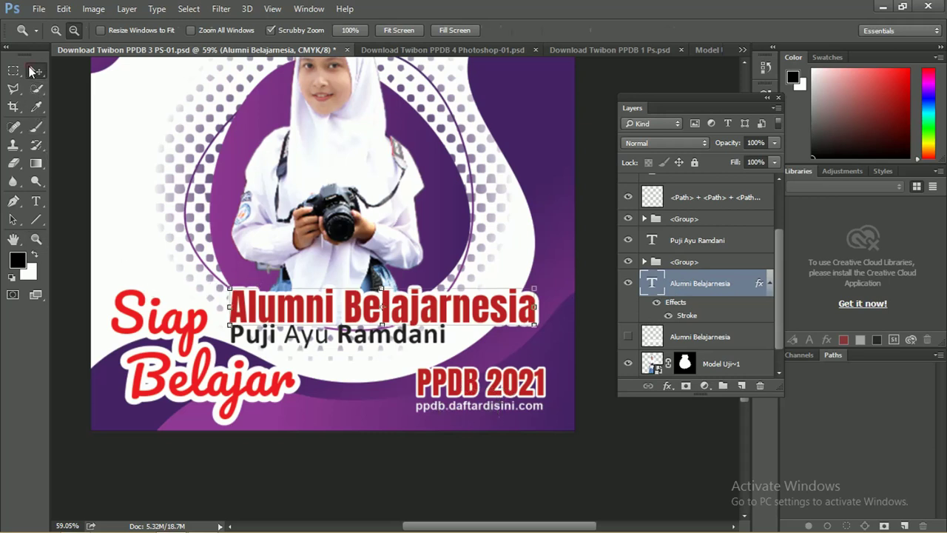
pyautogui.moveTo(154, 327)
pyautogui.mouseDown()
pyautogui.moveTo(140, 326)
pyautogui.moveTo(155, 327)
pyautogui.mouseUp()
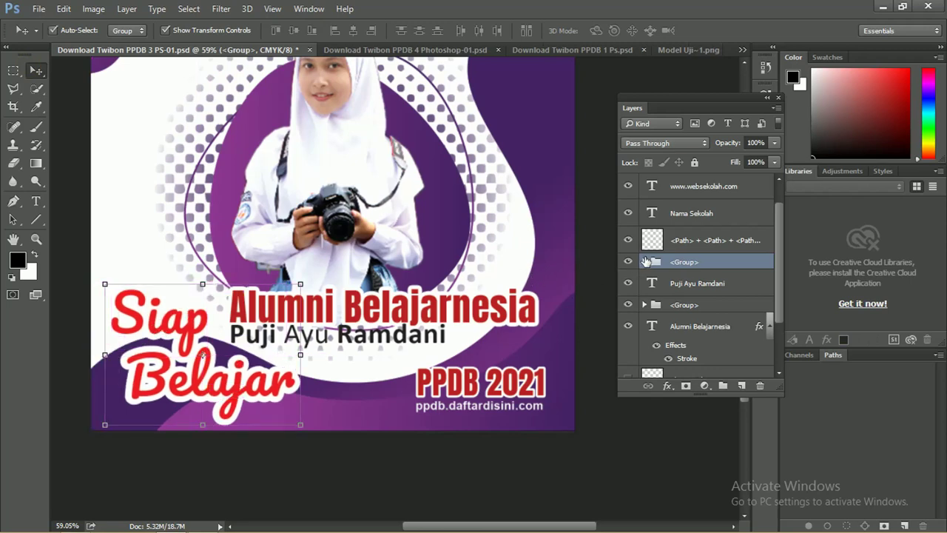
pyautogui.click(644, 262)
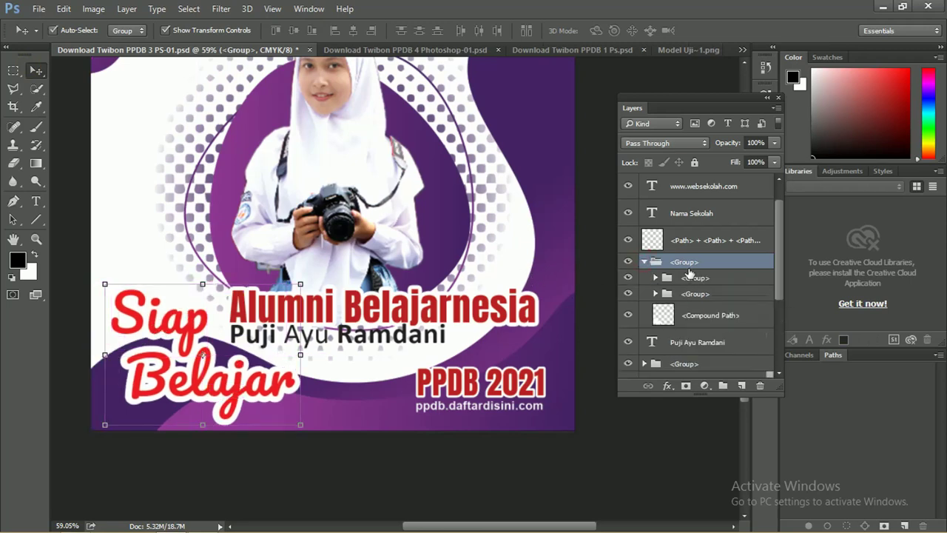
pyautogui.rightClick(689, 268)
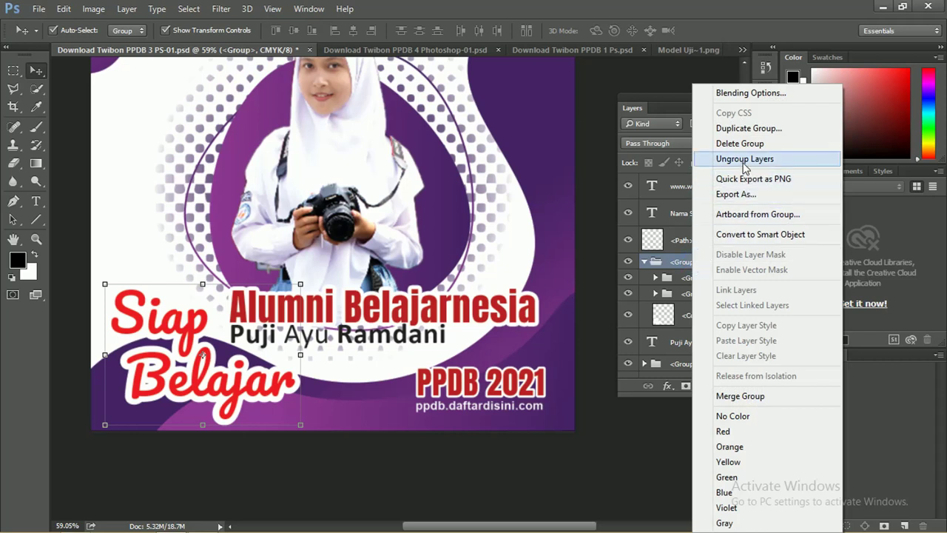
pyautogui.click(746, 159)
pyautogui.click(721, 278)
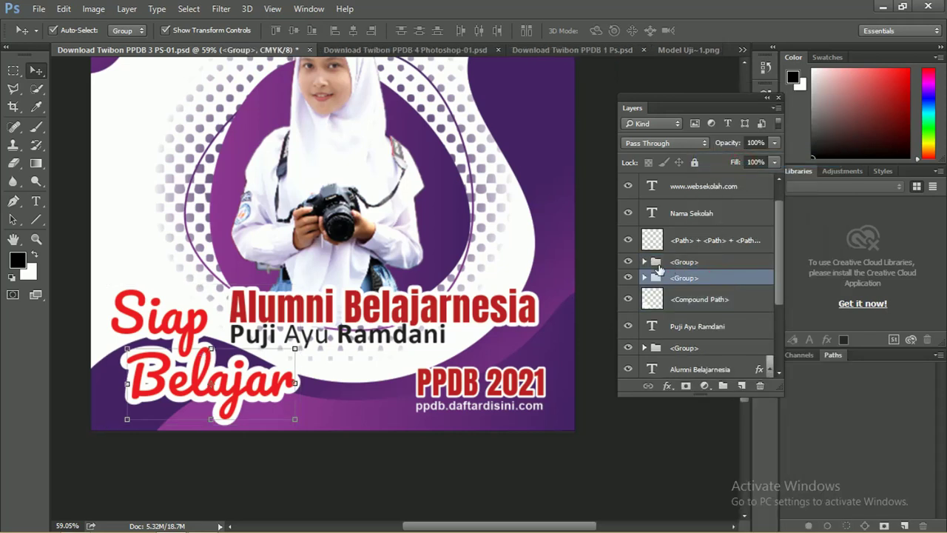
pyautogui.click(645, 262)
# Commit the Siap text edit and move the lower Siap layer into the group below.
pyautogui.doubleClick(664, 284)
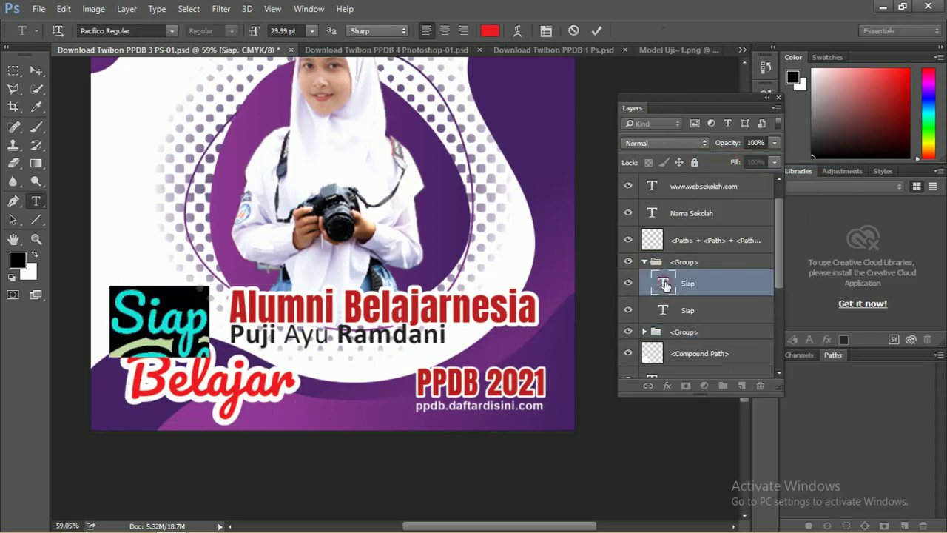
pyautogui.doubleClick(665, 310)
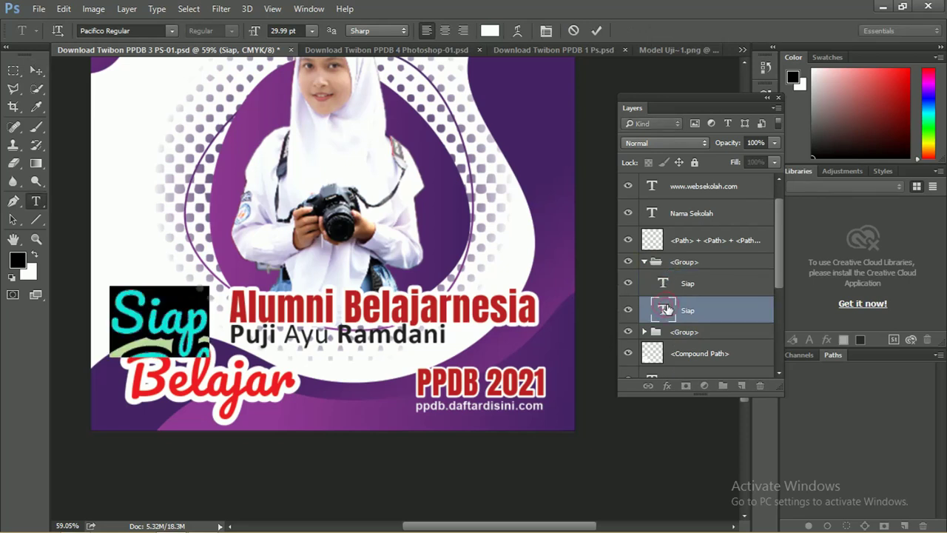
pyautogui.hotkey('ctrl', 'Return')
pyautogui.press('v')
pyautogui.click(704, 280)
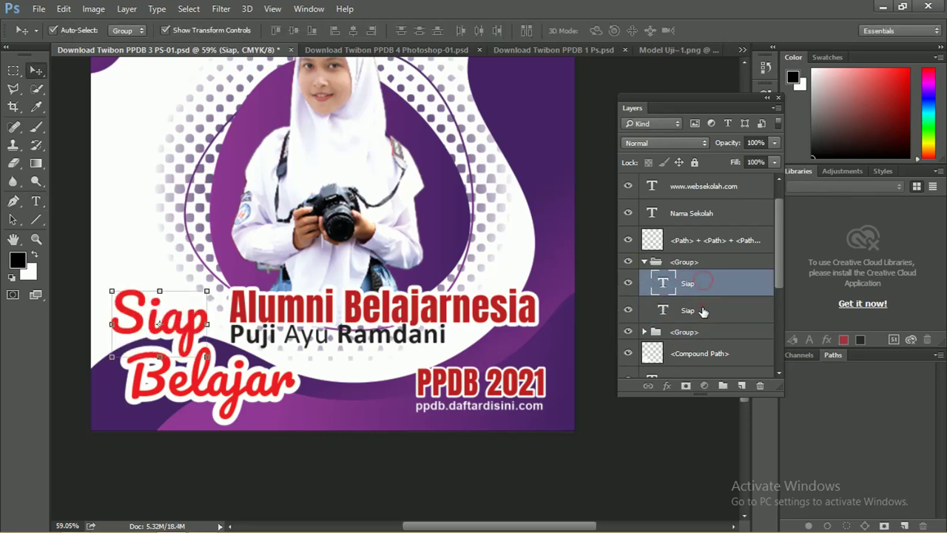
pyautogui.moveTo(703, 311); pyautogui.dragTo(688, 333)
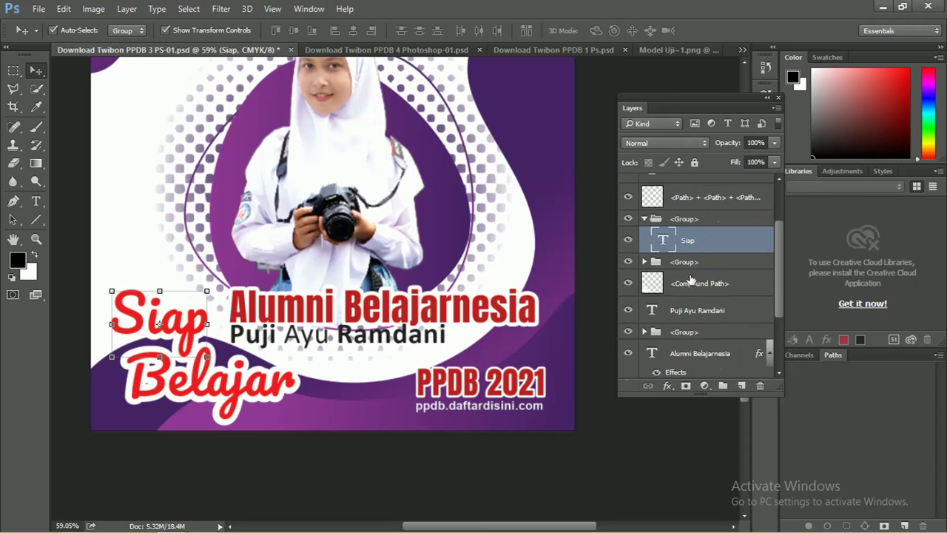
pyautogui.press('z')
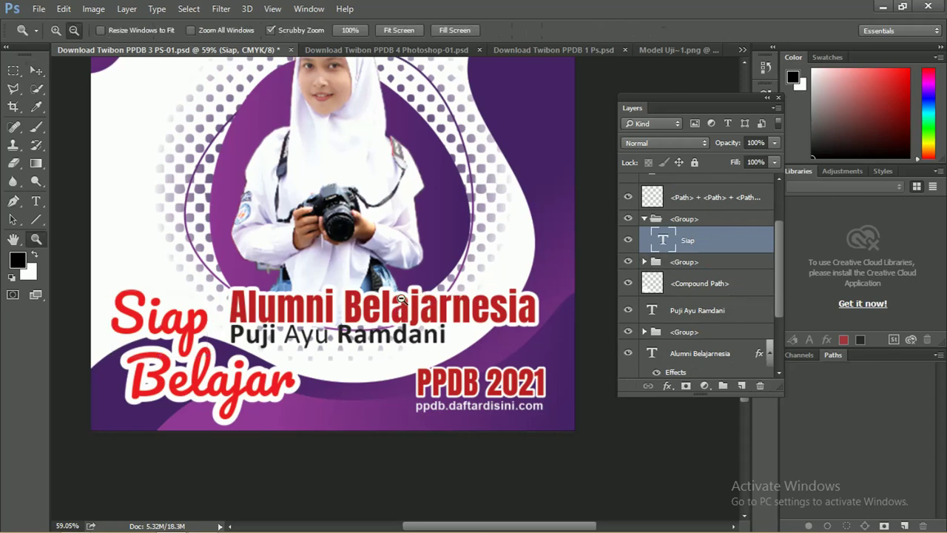
pyautogui.moveTo(412, 282); pyautogui.dragTo(397, 254)
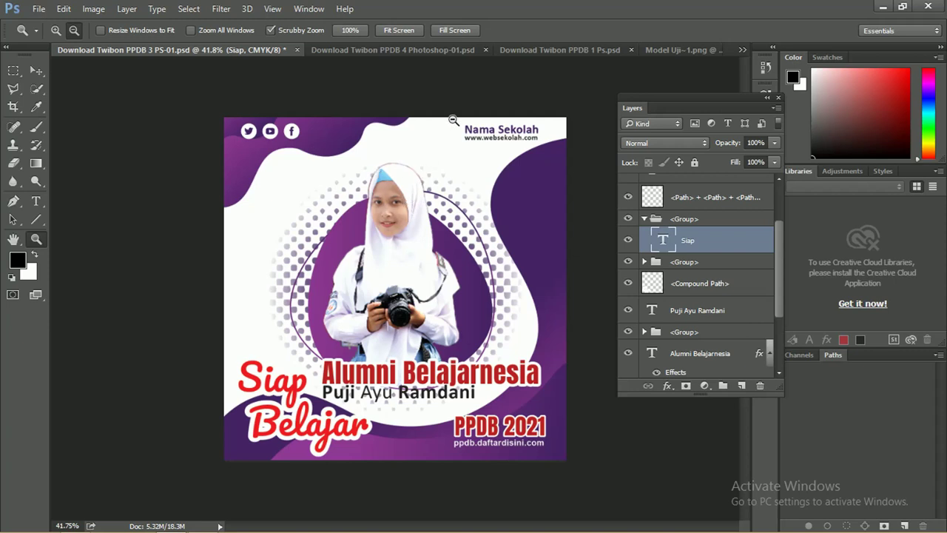
# Switch to the PPDB 4 twibbon and test-move the white circle, undoing each move.
pyautogui.click(387, 51)
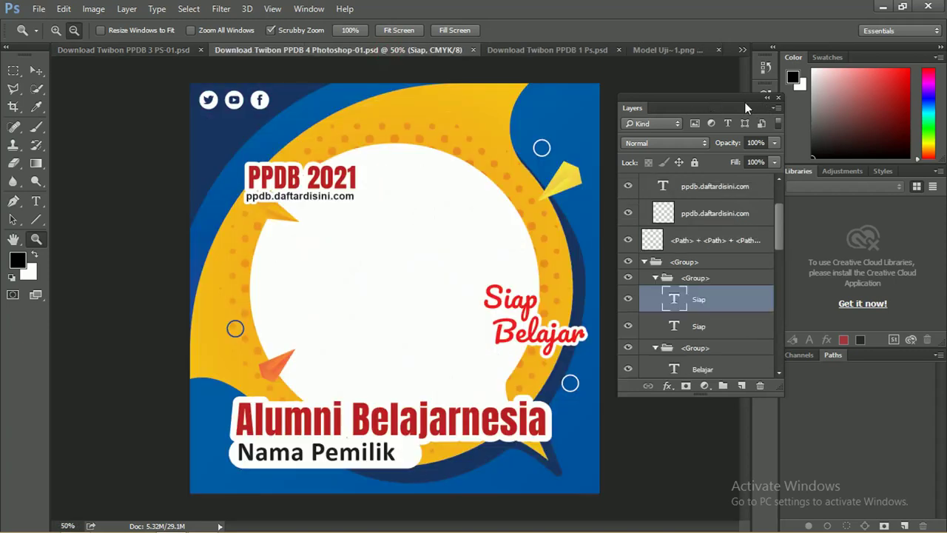
pyautogui.moveTo(746, 108); pyautogui.dragTo(711, 86)
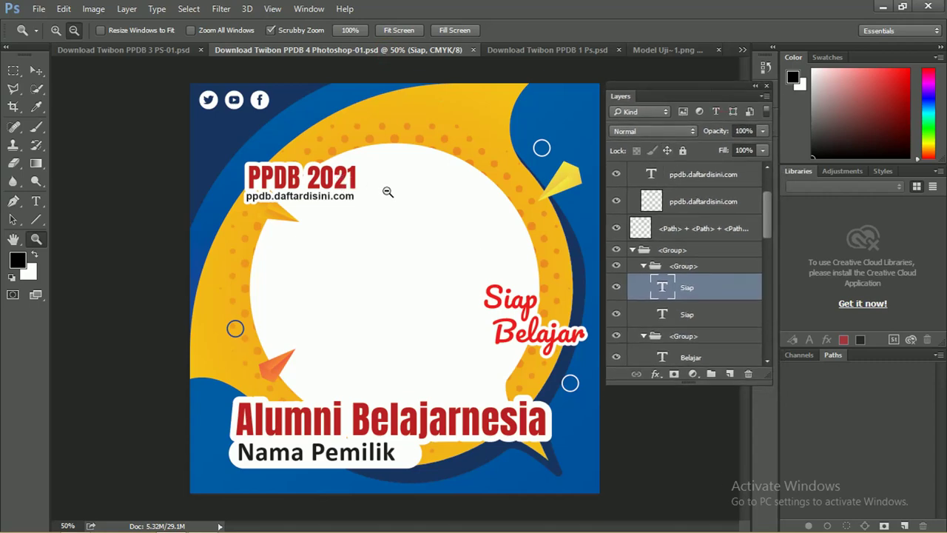
pyautogui.moveTo(388, 192); pyautogui.dragTo(400, 195)
pyautogui.press('v')
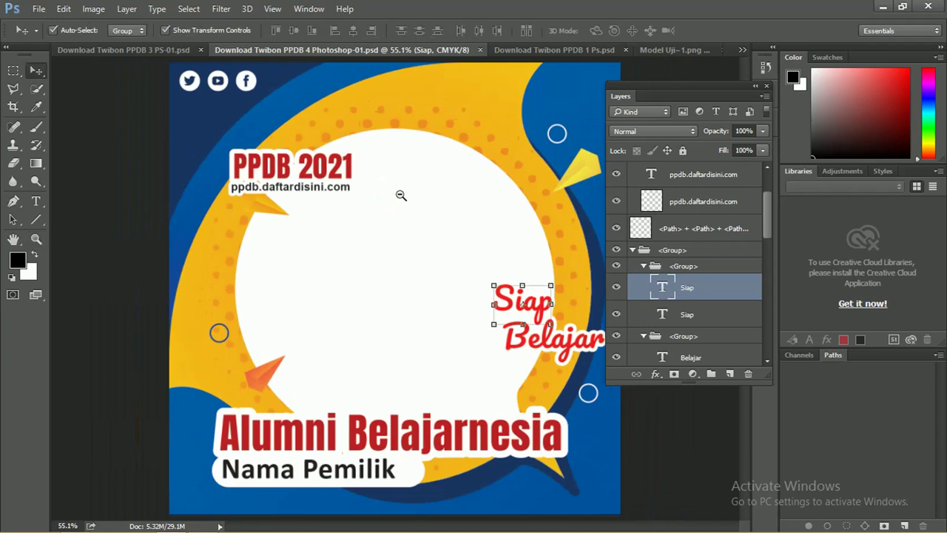
pyautogui.moveTo(419, 190); pyautogui.dragTo(294, 189)
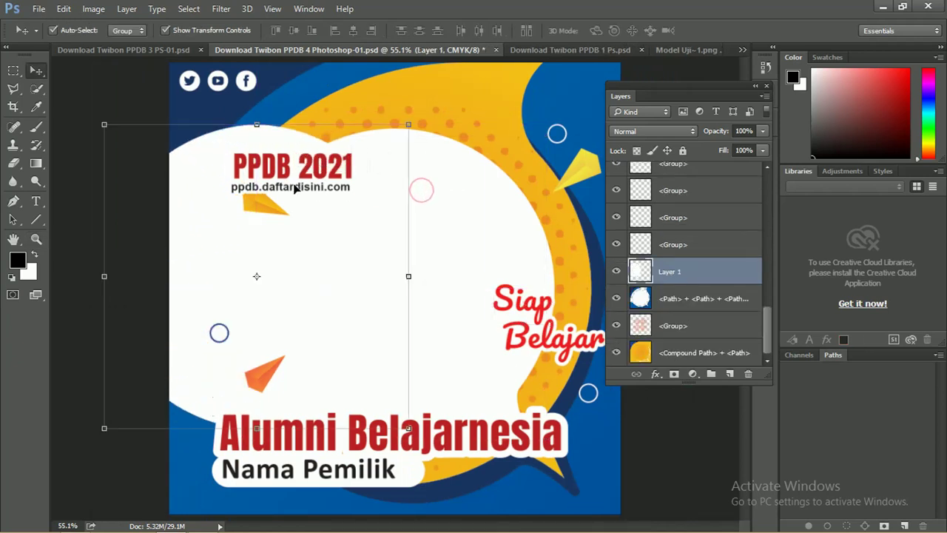
pyautogui.hotkey('ctrl', 'z')
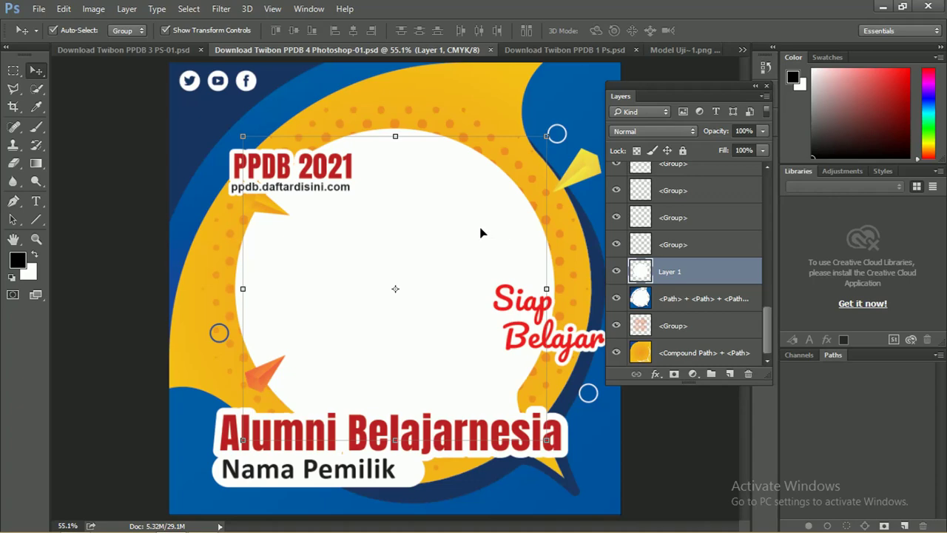
pyautogui.press('z')
pyautogui.moveTo(439, 201); pyautogui.dragTo(380, 199)
pyautogui.press('v')
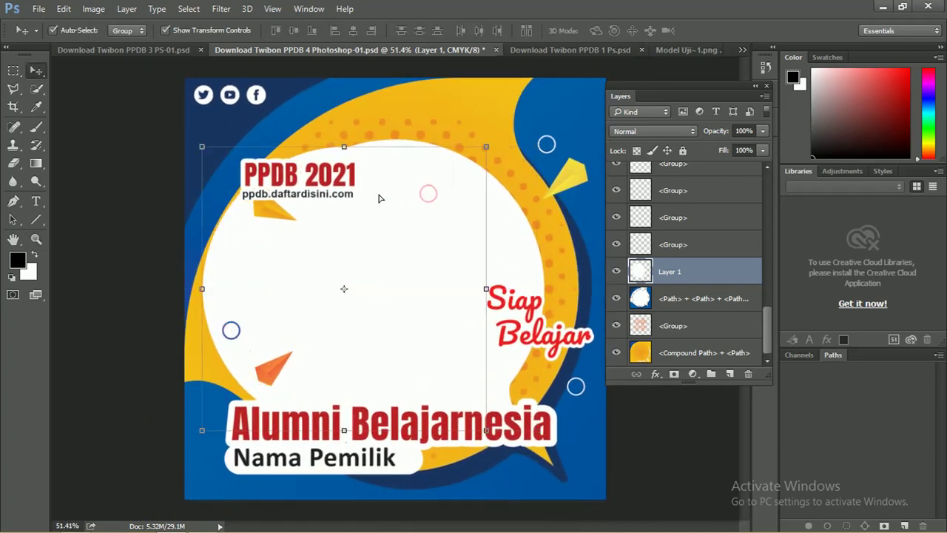
pyautogui.hotkey('ctrl', 'z')
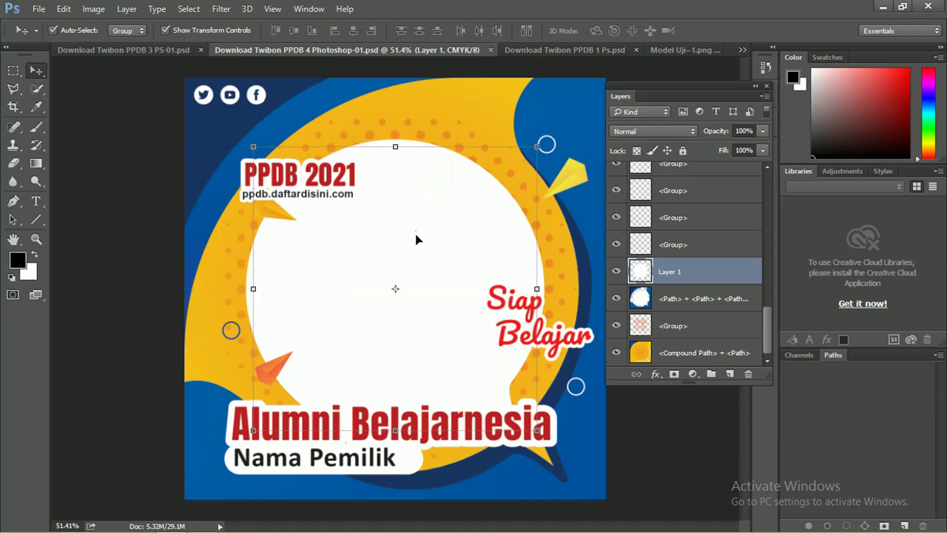
pyautogui.moveTo(416, 239); pyautogui.dragTo(473, 169)
pyautogui.hotkey('ctrl', 'z')
# From File Explorer's Downloads folder, drag the two-person hello-revival photo toward Photoshop.
pyautogui.hotkey('alt', 'Tab')
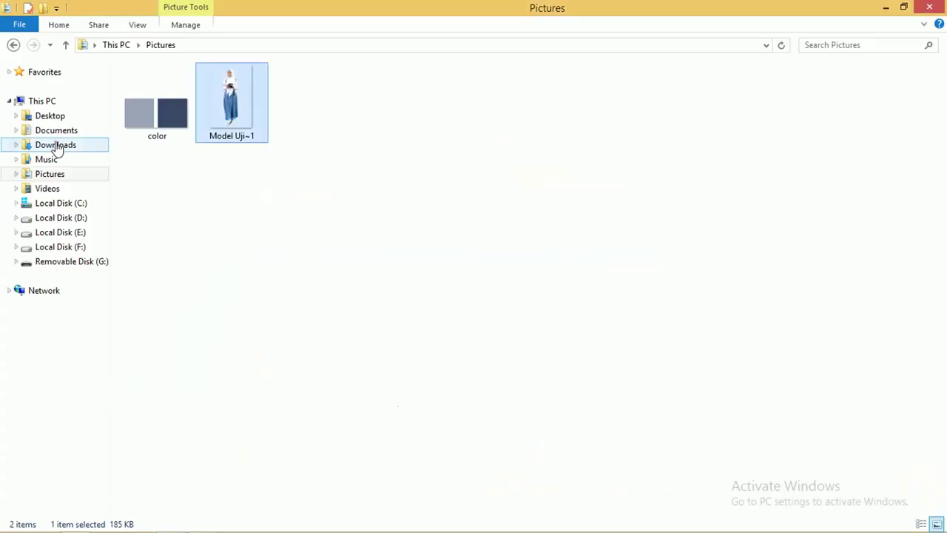
pyautogui.click(57, 146)
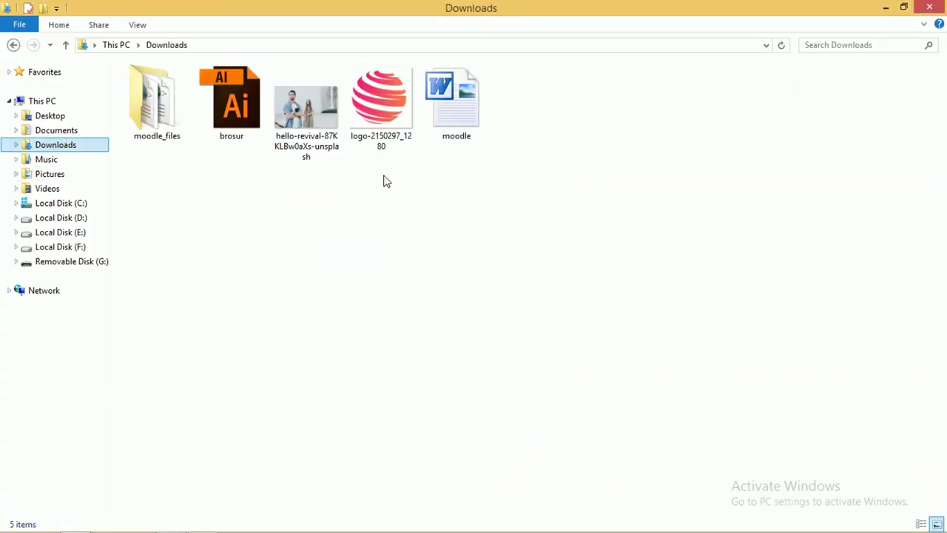
pyautogui.moveTo(324, 156); pyautogui.dragTo(461, 527)
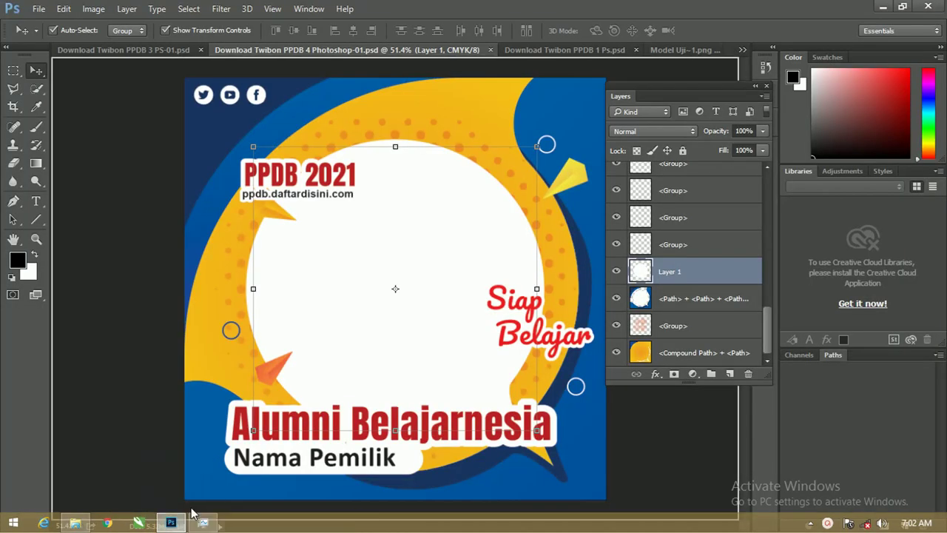
# Drop the two-person photo onto the PPDB 4 canvas and commit the placement.
pyautogui.moveTo(460, 522)
pyautogui.mouseDown()
pyautogui.moveTo(332, 291)
pyautogui.moveTo(423, 247)
pyautogui.mouseUp()
pyautogui.moveTo(406, 156); pyautogui.dragTo(410, 159)
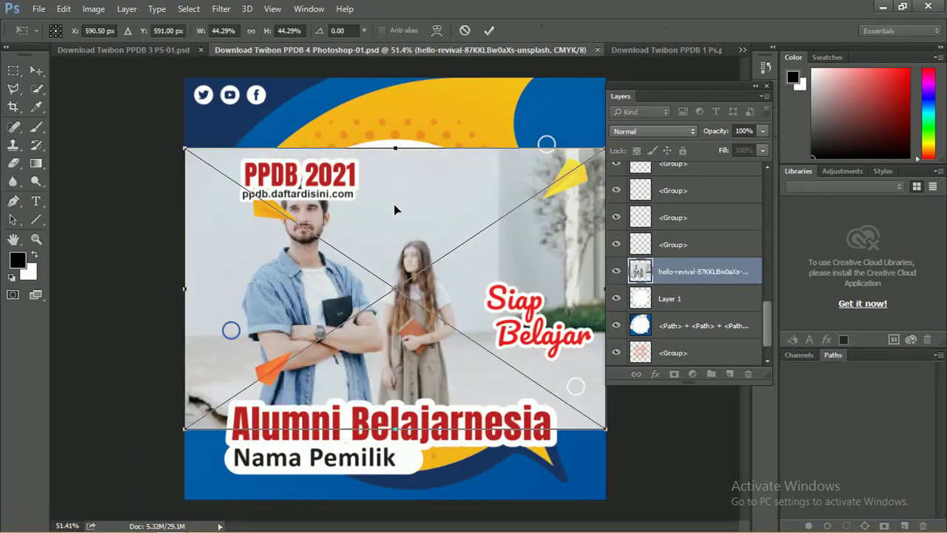
pyautogui.moveTo(441, 258); pyautogui.dragTo(421, 214)
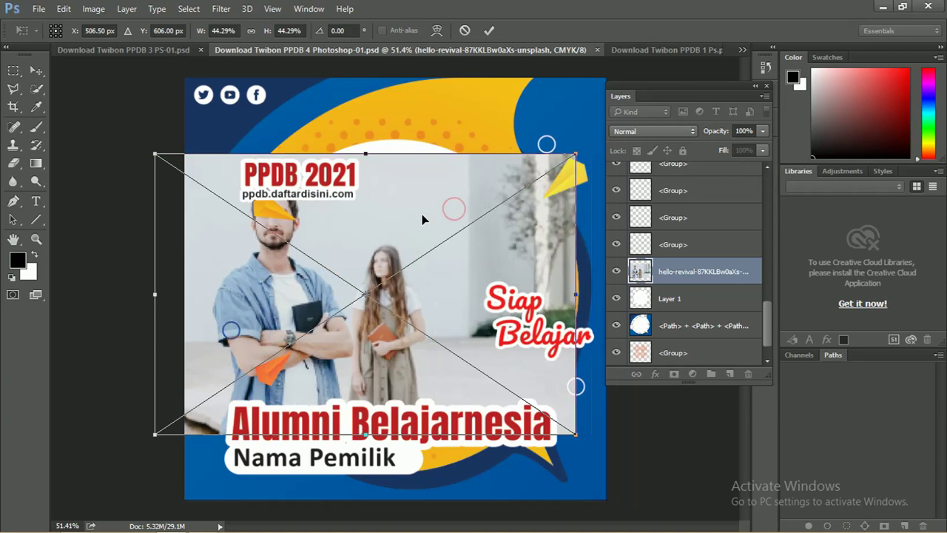
pyautogui.hotkey('ctrl', 'z')
pyautogui.press('Return')
# Enlarge and reposition the photo so the man is centred over the frame area.
pyautogui.press('z')
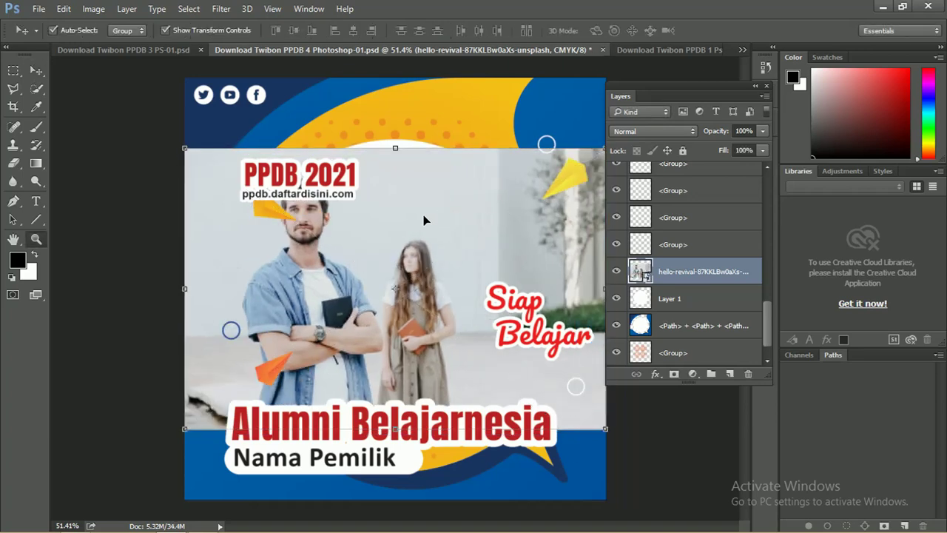
pyautogui.keyDown('alt'); pyautogui.click(407, 199); pyautogui.keyUp('alt')
pyautogui.press('v')
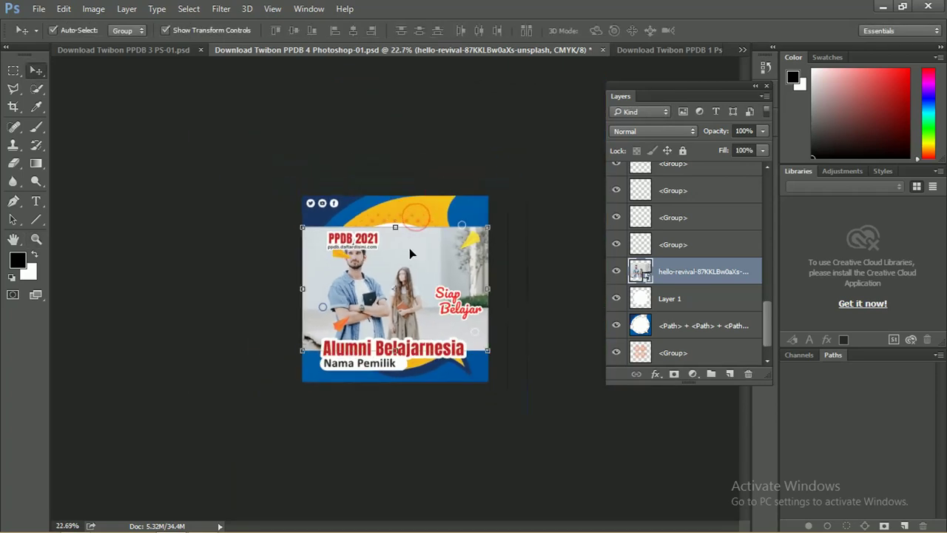
pyautogui.moveTo(489, 351); pyautogui.dragTo(634, 447)
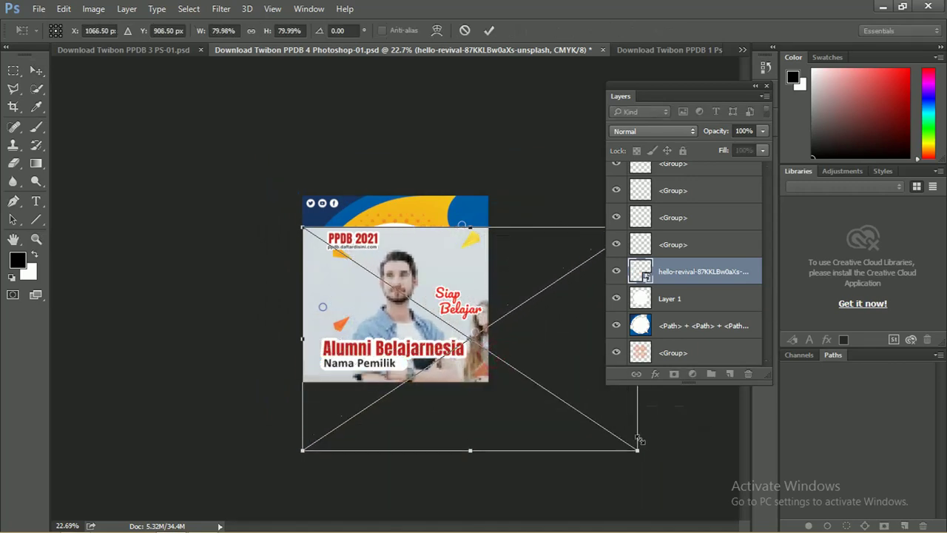
pyautogui.moveTo(538, 312); pyautogui.dragTo(536, 297)
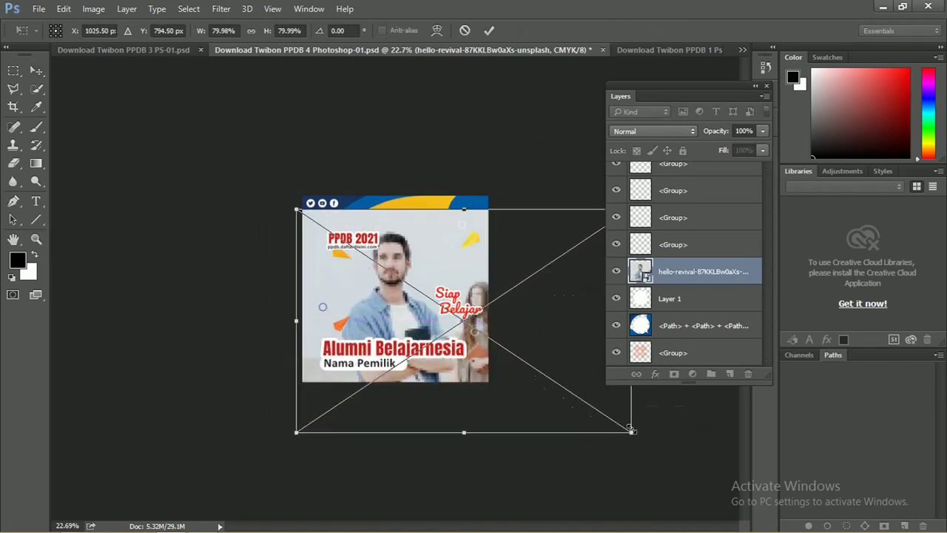
pyautogui.moveTo(631, 433); pyautogui.dragTo(614, 408)
pyautogui.moveTo(519, 310); pyautogui.dragTo(536, 313)
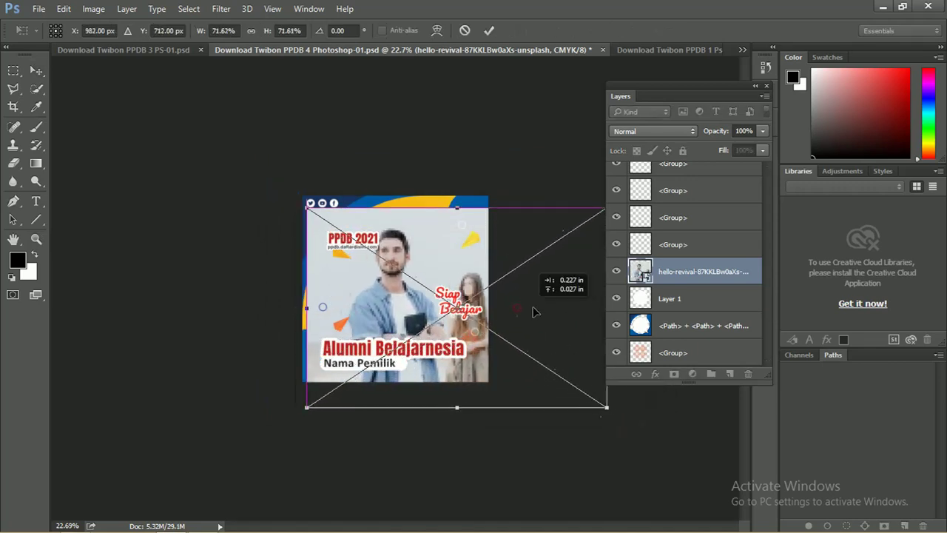
pyautogui.press('Return')
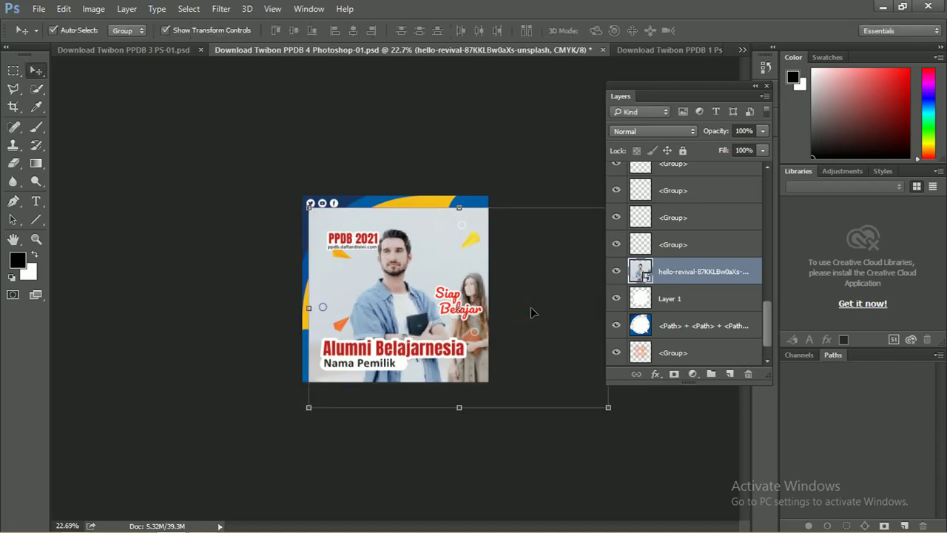
pyautogui.hotkey('ctrl', '+')
pyautogui.hotkey('ctrl', '+')
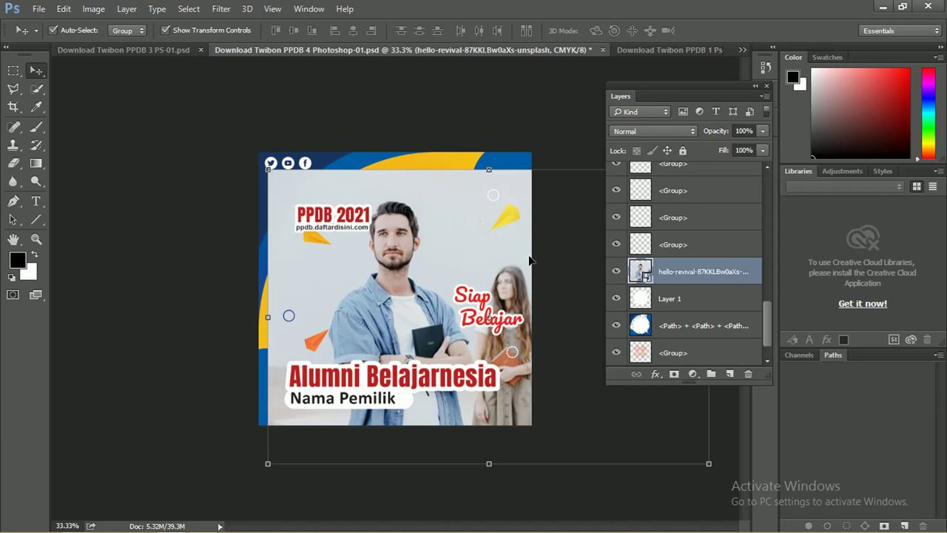
pyautogui.click(568, 148)
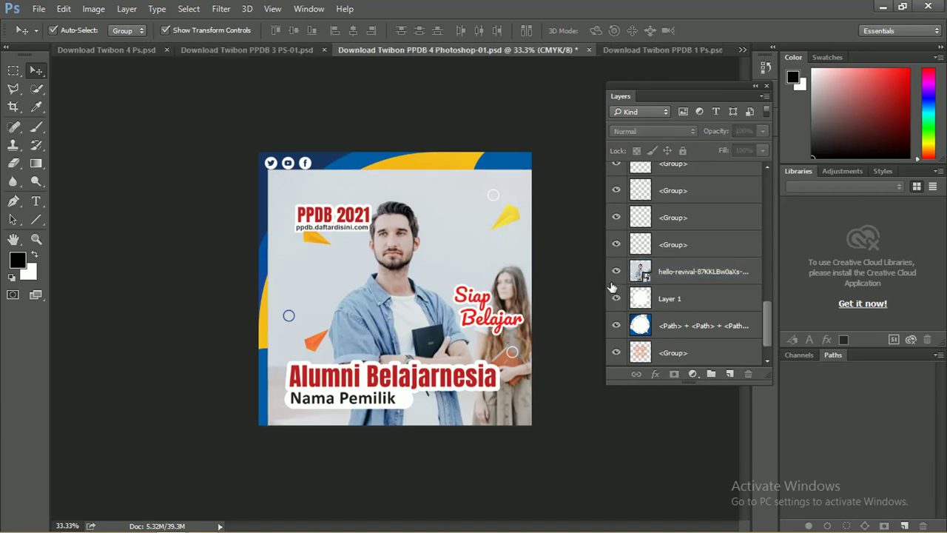
# Load the white circle layer as a selection and apply Create Clipping Mask to the photo layer.
pyautogui.click(697, 301)
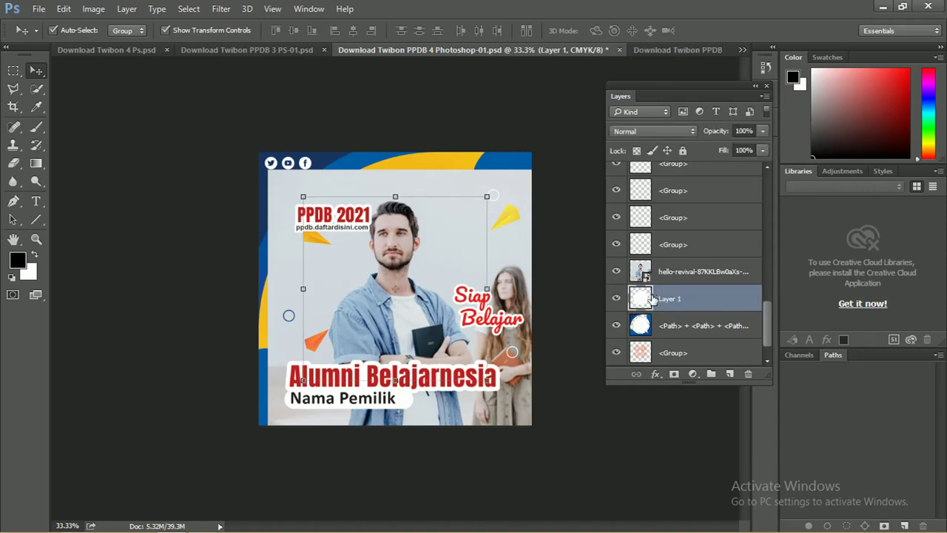
pyautogui.press('z')
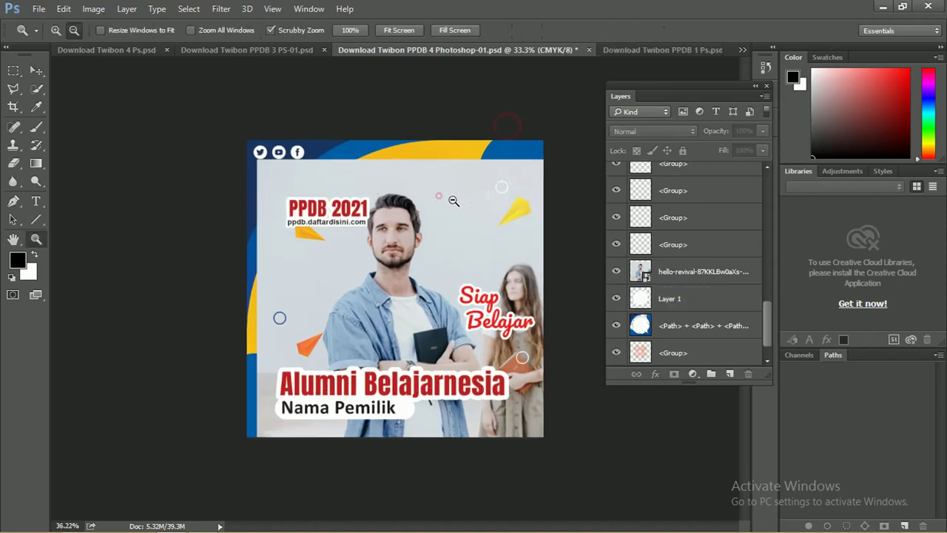
pyautogui.hotkey('ctrl', '+')
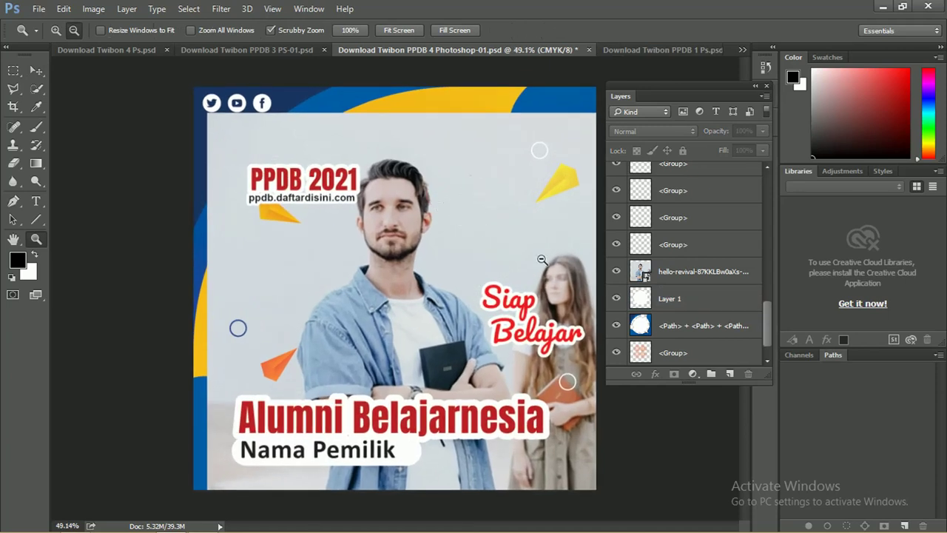
pyautogui.click(679, 299)
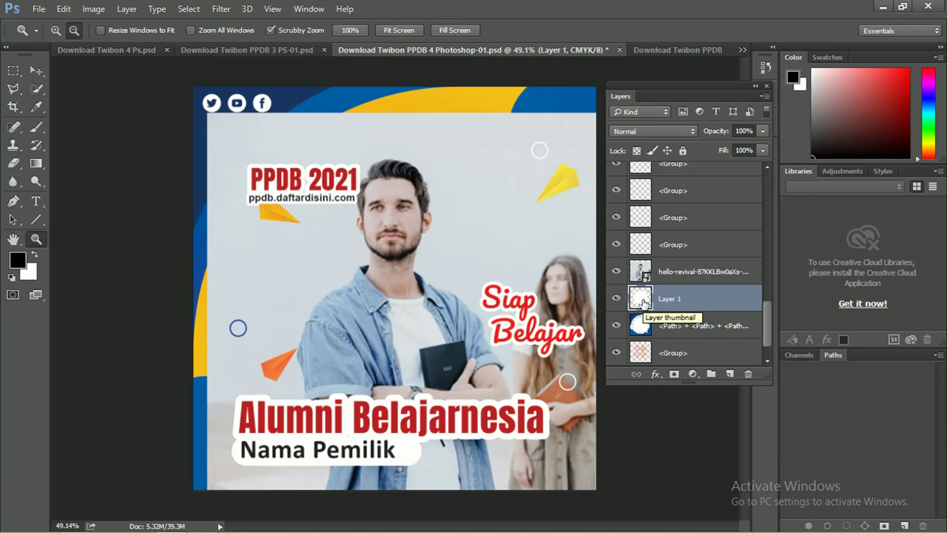
pyautogui.keyDown('ctrl'); pyautogui.click(641, 299); pyautogui.keyUp('ctrl')
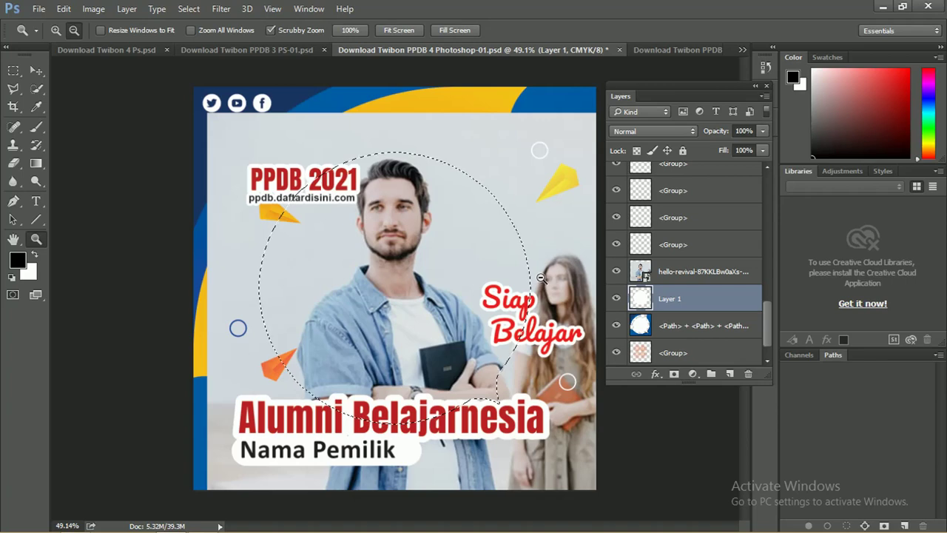
pyautogui.click(675, 280)
pyautogui.rightClick(674, 279)
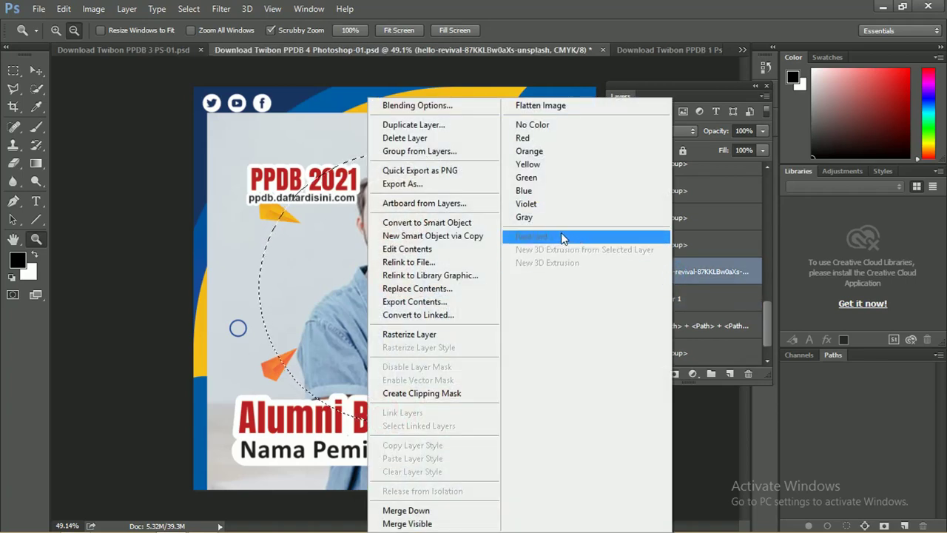
pyautogui.click(452, 394)
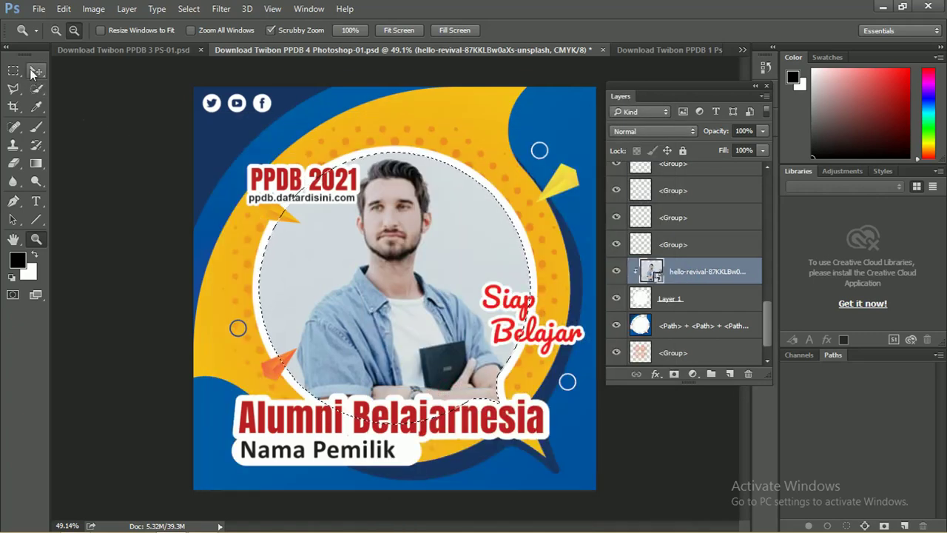
pyautogui.click(36, 70)
# Clear the selection, then enlarge the photo and nudge it so the man fills the circle.
pyautogui.click(110, 185)
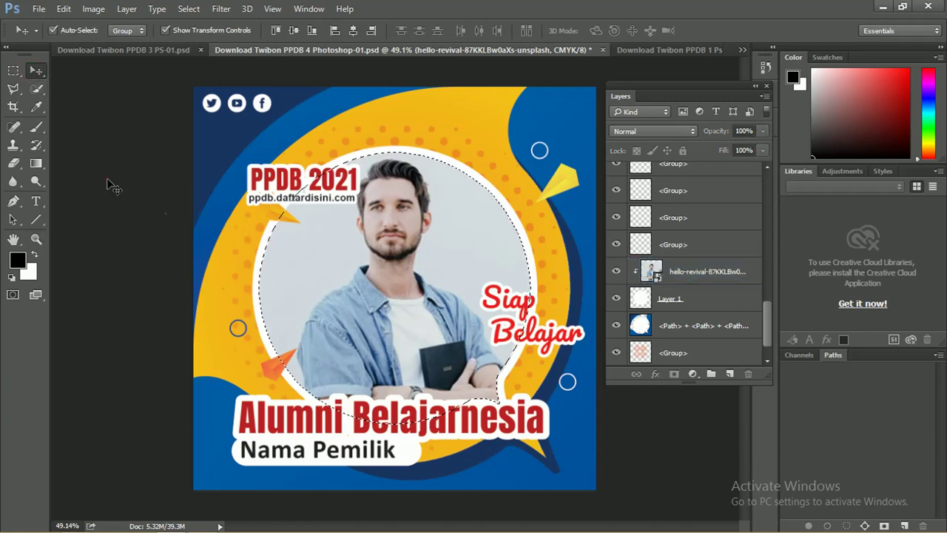
pyautogui.hotkey('ctrl', 'd')
pyautogui.click(52, 30)
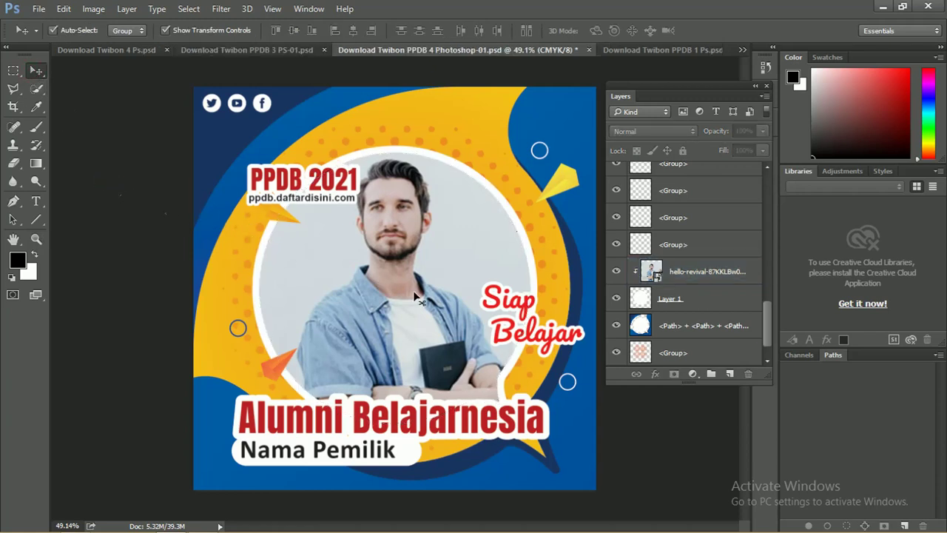
pyautogui.moveTo(442, 293)
pyautogui.mouseDown()
pyautogui.moveTo(417, 287)
pyautogui.moveTo(394, 308)
pyautogui.moveTo(426, 297)
pyautogui.mouseUp()
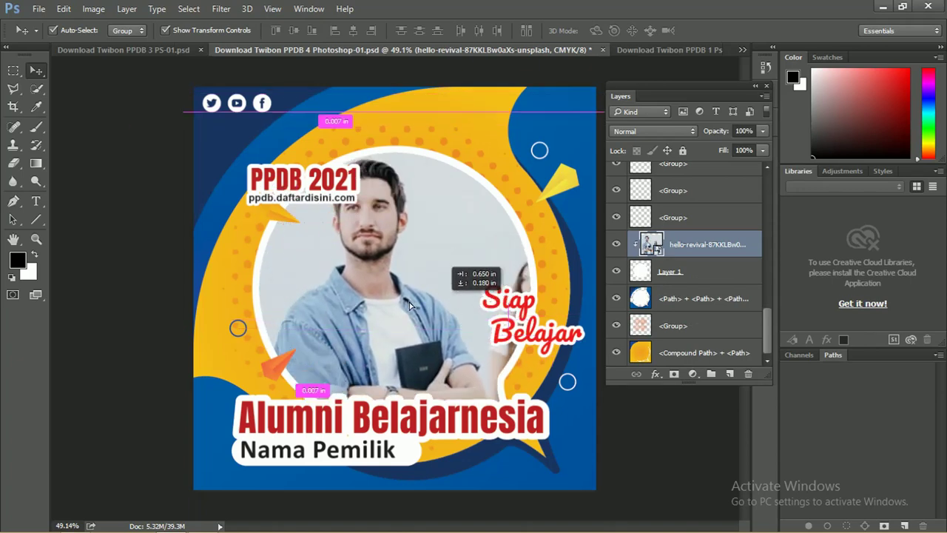
pyautogui.hotkey('ctrl', '-')
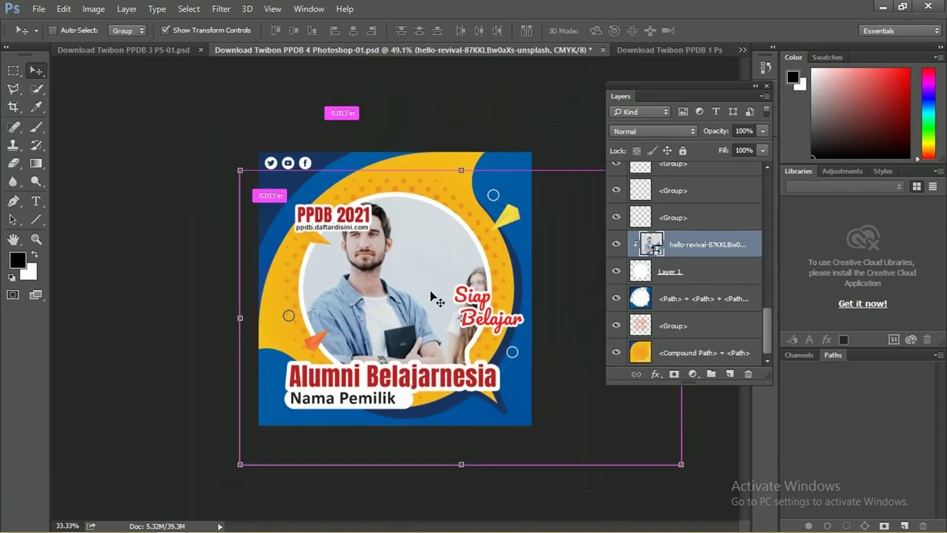
pyautogui.hotkey('ctrl', '-')
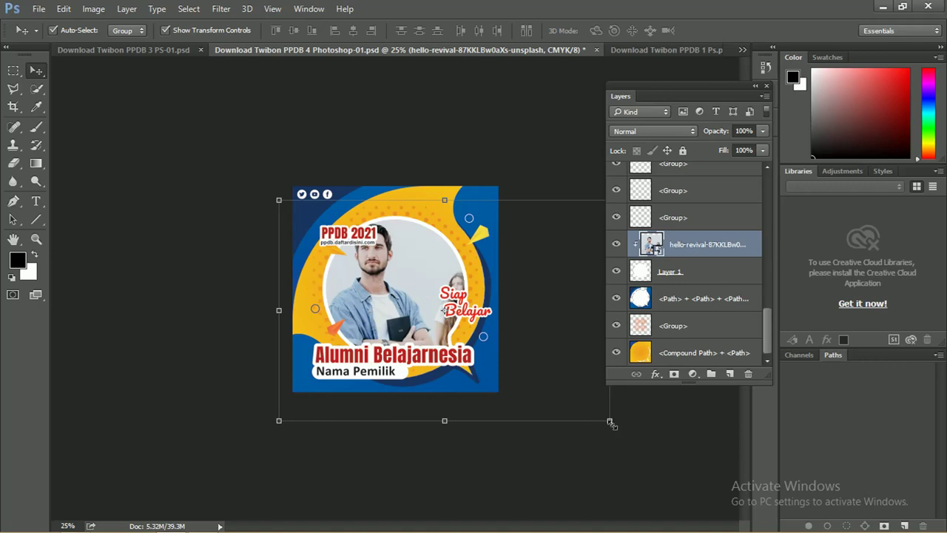
pyautogui.moveTo(609, 421)
pyautogui.mouseDown()
pyautogui.moveTo(668, 459)
pyautogui.moveTo(328, 351)
pyautogui.mouseUp()
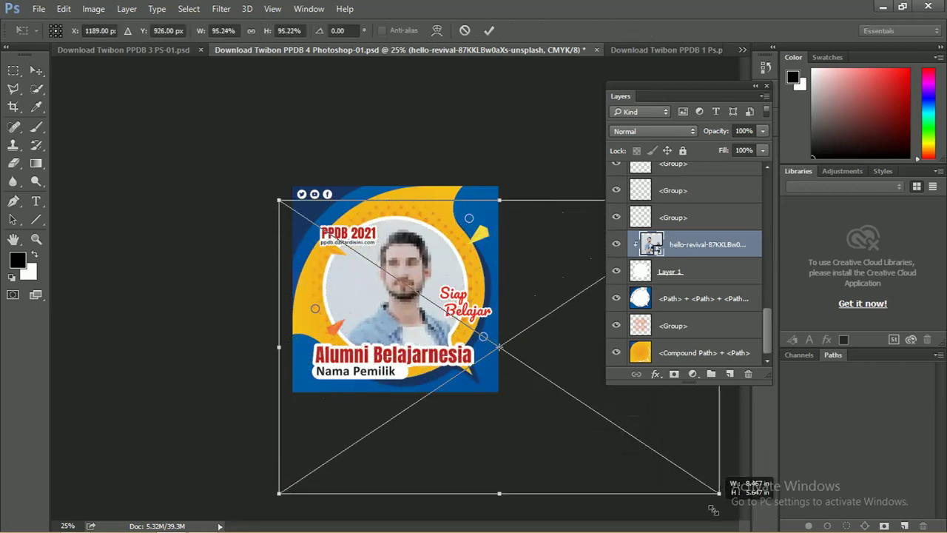
pyautogui.moveTo(325, 352); pyautogui.dragTo(296, 365)
pyautogui.hotkey('ctrl', 'z')
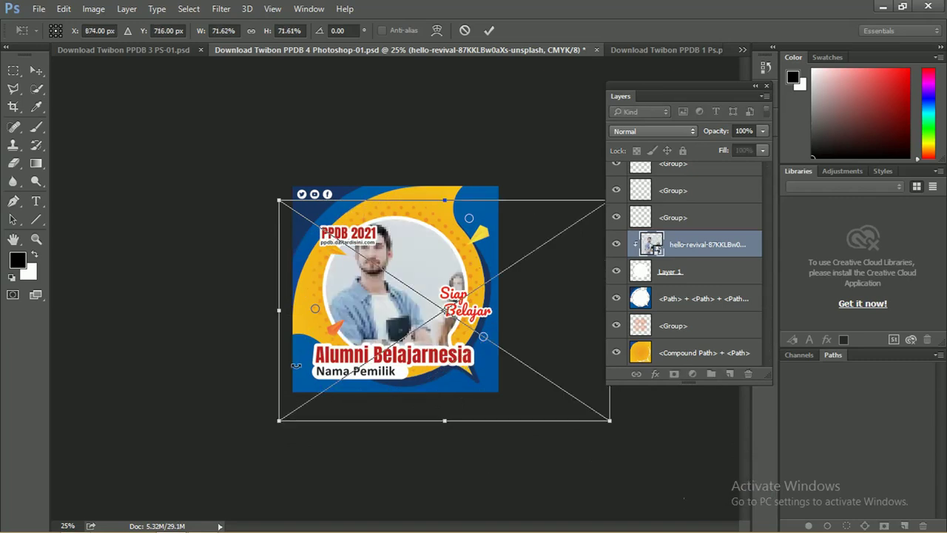
pyautogui.press('Return')
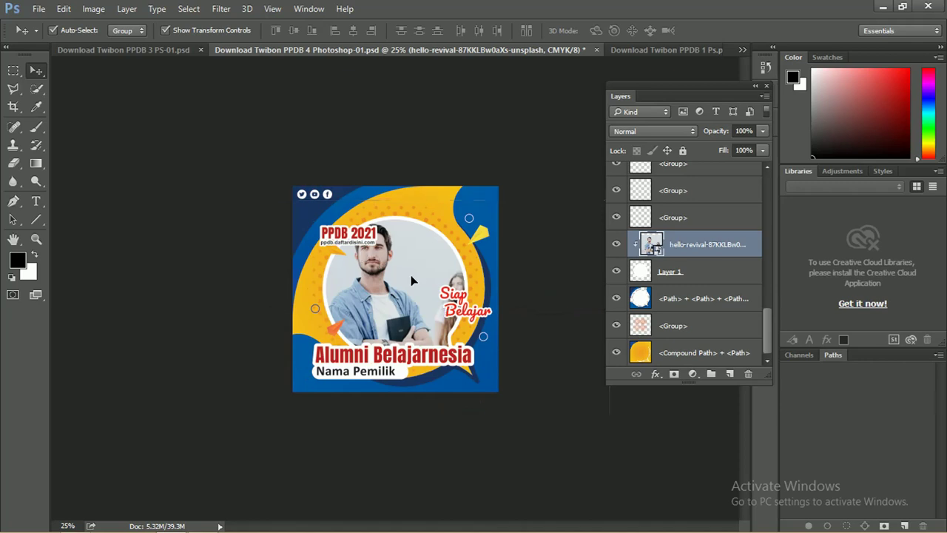
pyautogui.moveTo(413, 283); pyautogui.dragTo(426, 284)
# Zoom in on the PPDB 4 template and switch to the PPDB 1 twibbon document.
pyautogui.press('z')
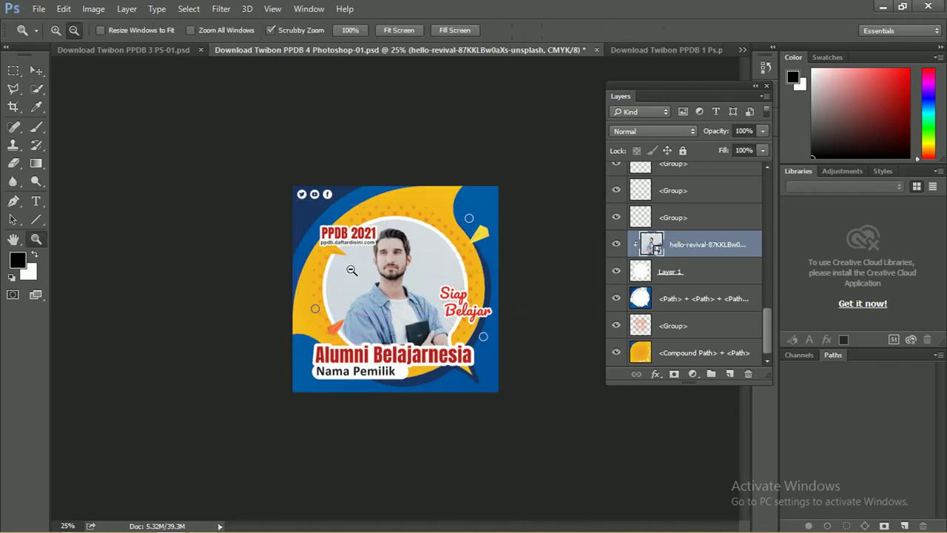
pyautogui.click(359, 250)
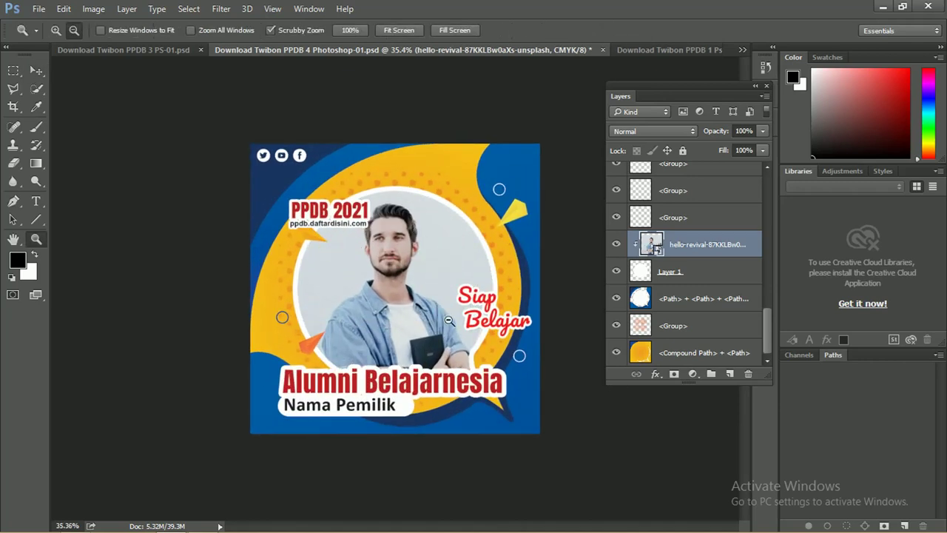
pyautogui.click(674, 52)
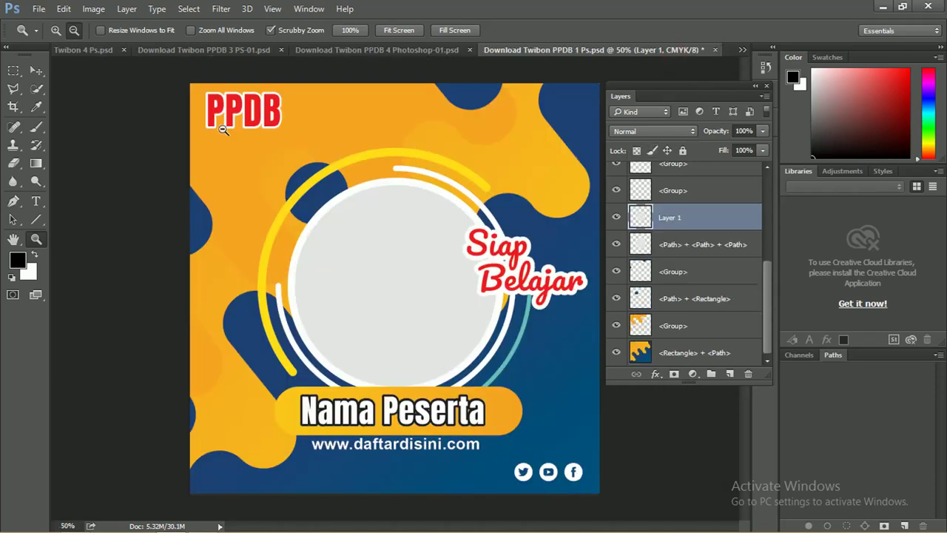
pyautogui.click(39, 71)
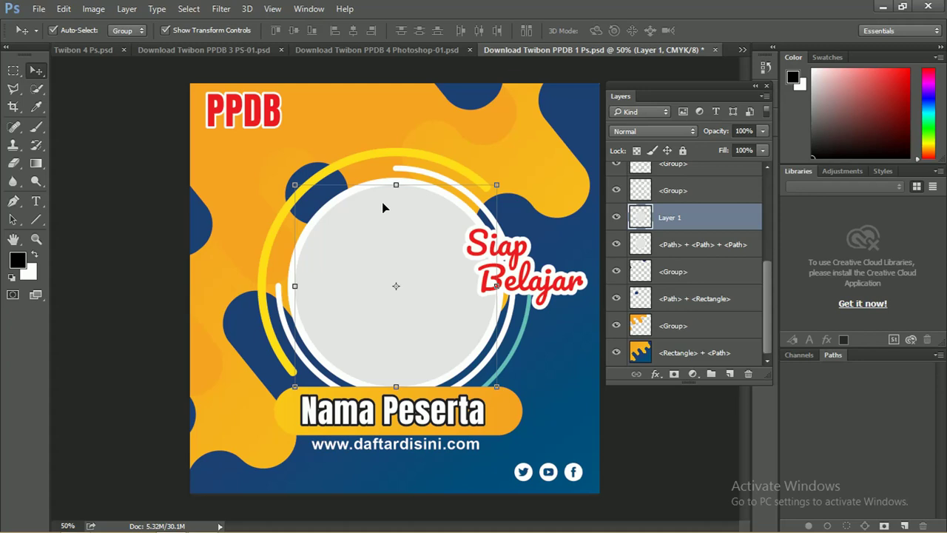
pyautogui.moveTo(402, 234); pyautogui.dragTo(390, 235)
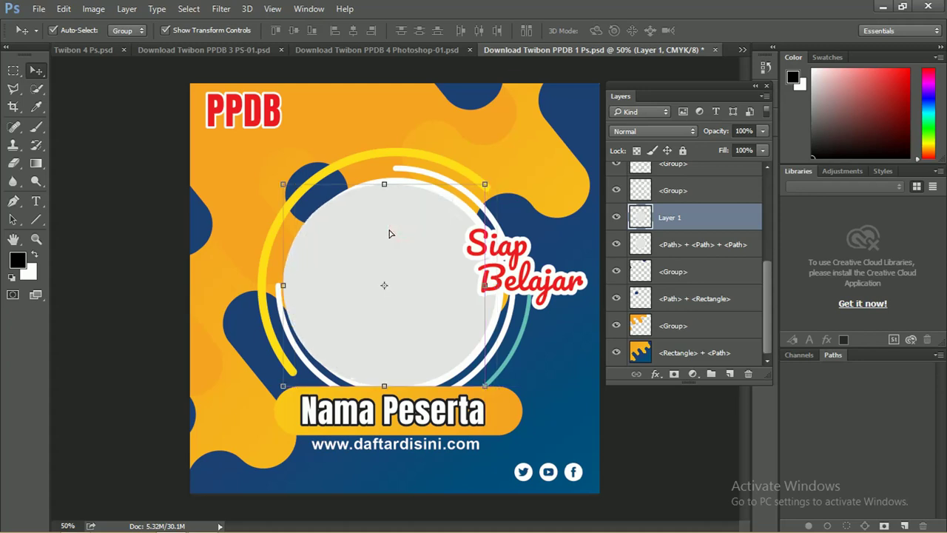
pyautogui.hotkey('ctrl', 'z')
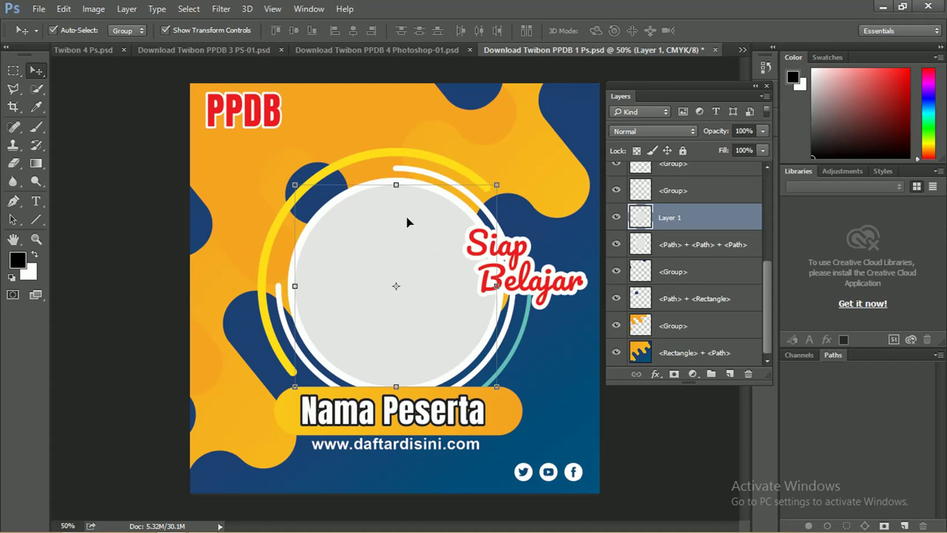
pyautogui.moveTo(229, 530)
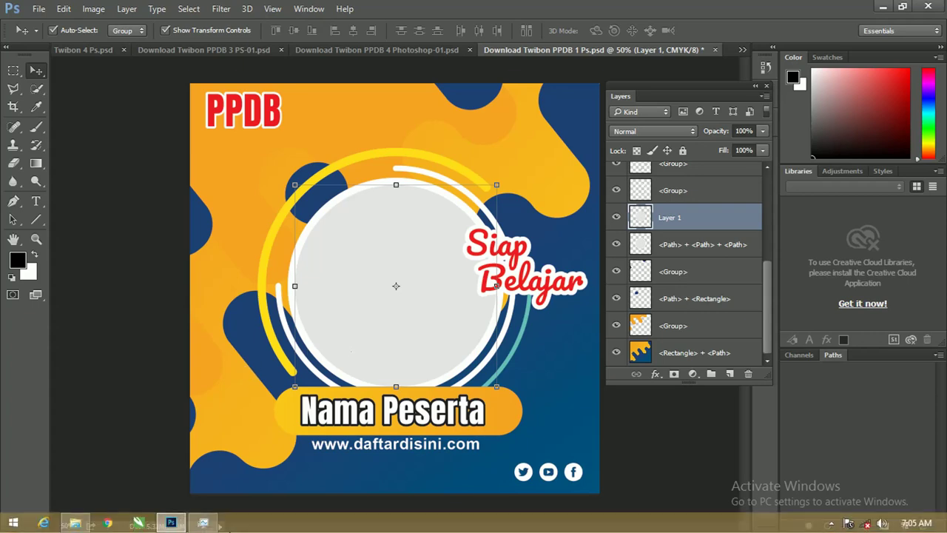
# Drag the hello-revival photo from Downloads onto the PPDB 1 twibbon canvas.
pyautogui.click(84, 526)
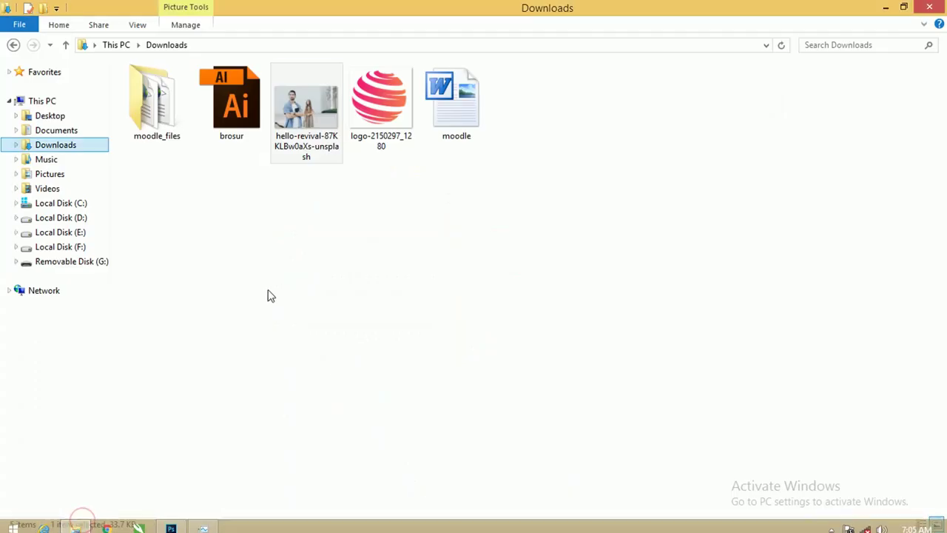
pyautogui.moveTo(290, 159)
pyautogui.mouseDown()
pyautogui.moveTo(353, 397)
pyautogui.moveTo(176, 521)
pyautogui.mouseUp()
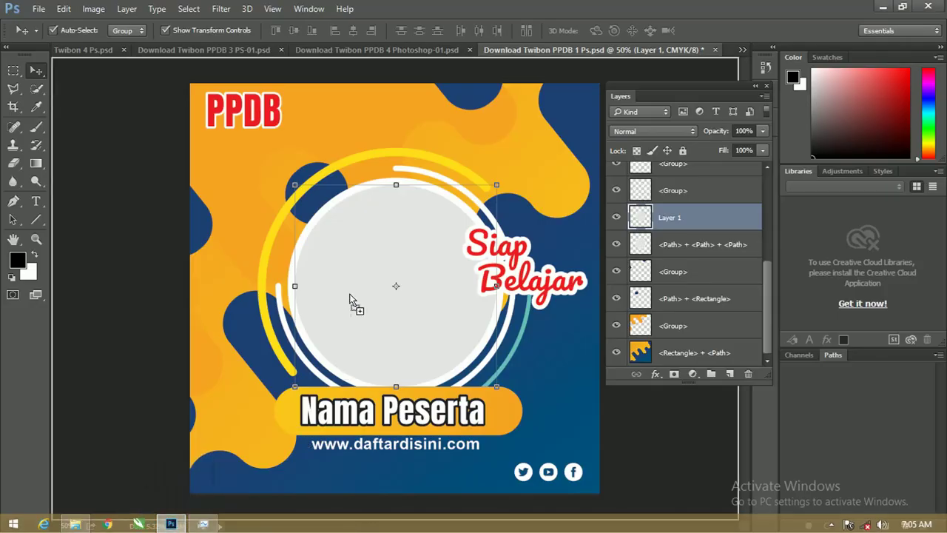
pyautogui.moveTo(175, 522)
pyautogui.mouseDown()
pyautogui.moveTo(354, 300)
pyautogui.moveTo(461, 333)
pyautogui.mouseUp()
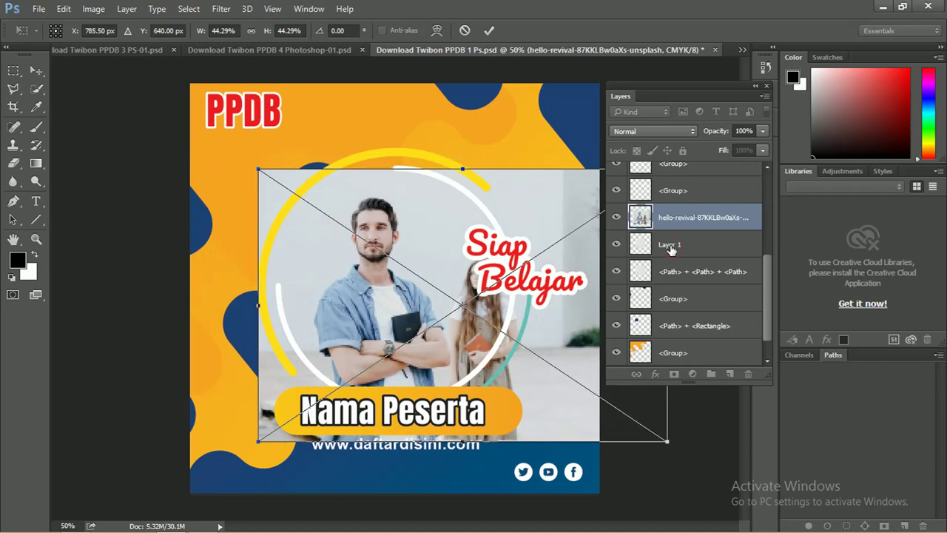
# Place the photo, load the Layer 1 circle as a selection, and clip the photo into it.
pyautogui.press('Return')
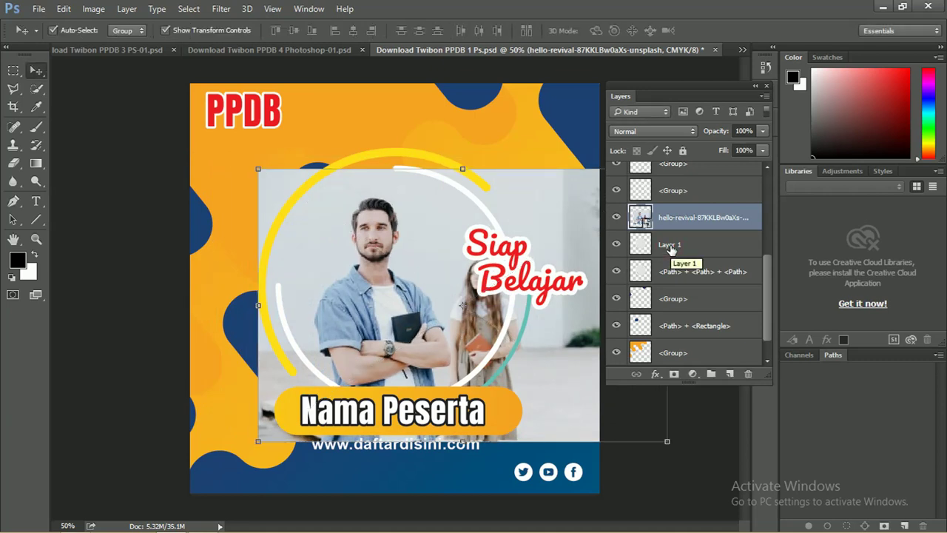
pyautogui.keyDown('ctrl'); pyautogui.click(670, 249); pyautogui.keyUp('ctrl')
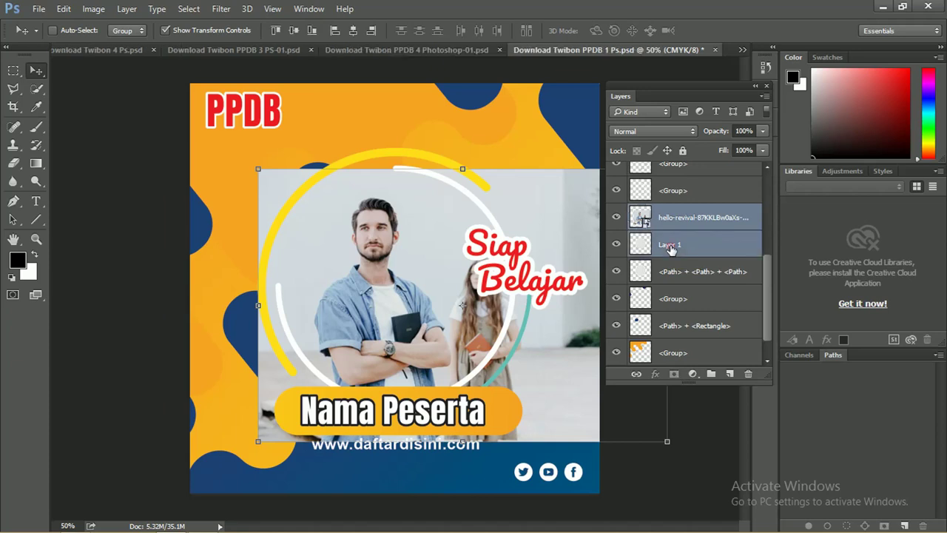
pyautogui.click(654, 249)
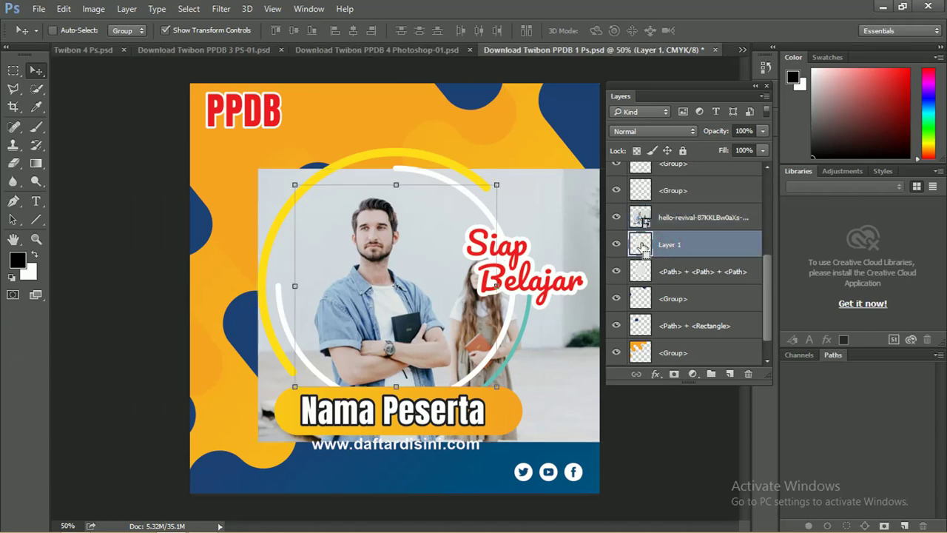
pyautogui.keyDown('ctrl'); pyautogui.click(642, 246); pyautogui.keyUp('ctrl')
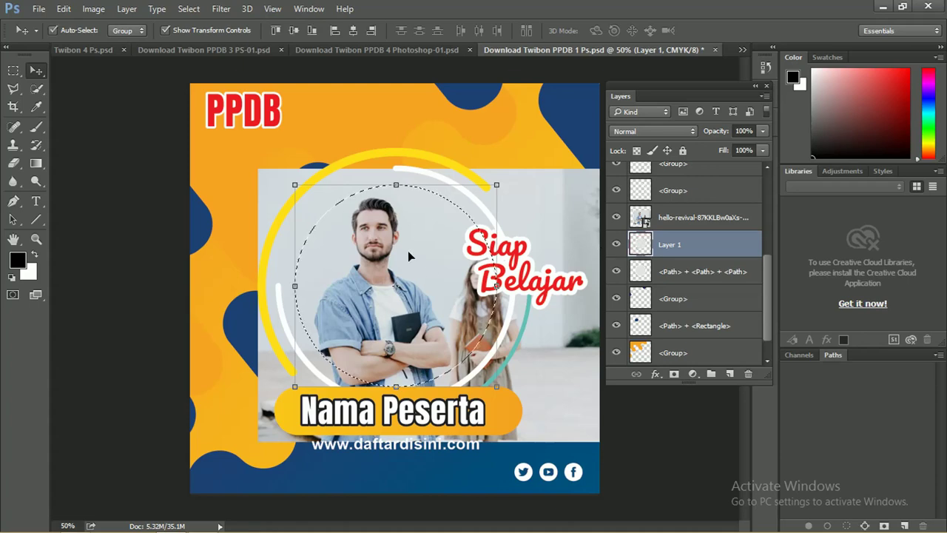
pyautogui.click(679, 222)
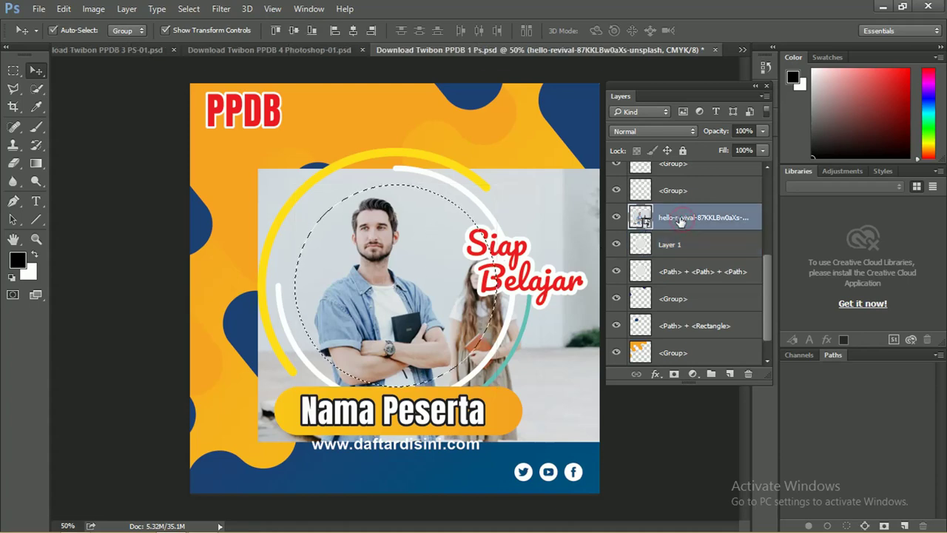
pyautogui.rightClick(680, 222)
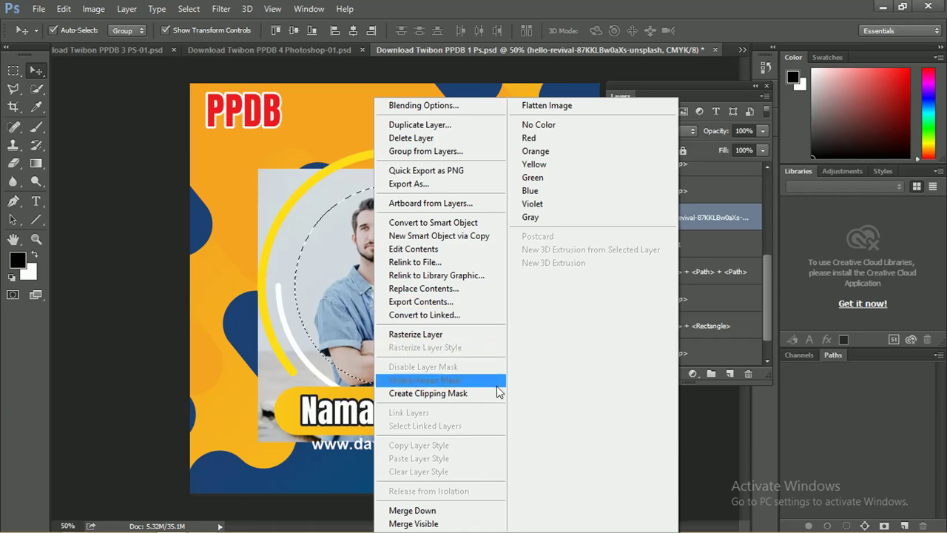
pyautogui.click(498, 400)
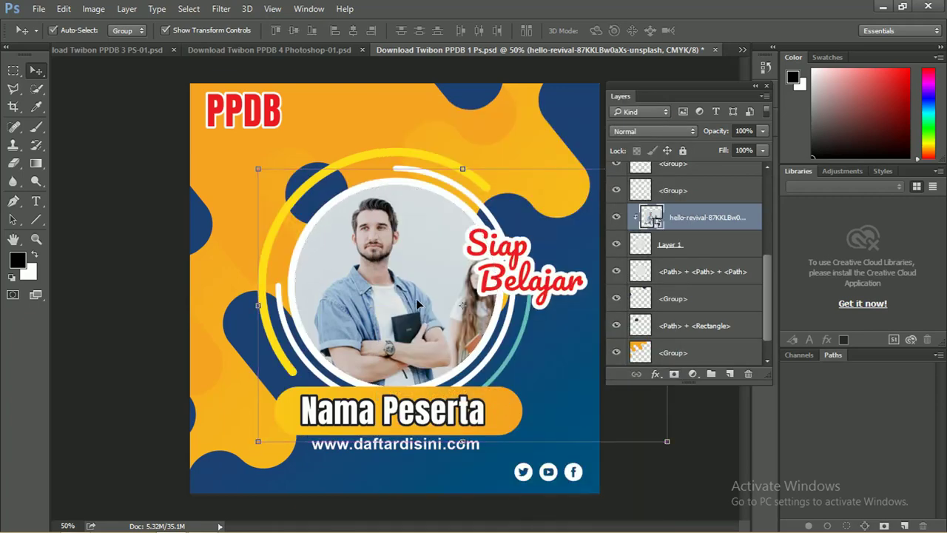
# Enlarge the clipped photo and centre the man within the PPDB 1 circle.
pyautogui.moveTo(411, 285); pyautogui.dragTo(433, 282)
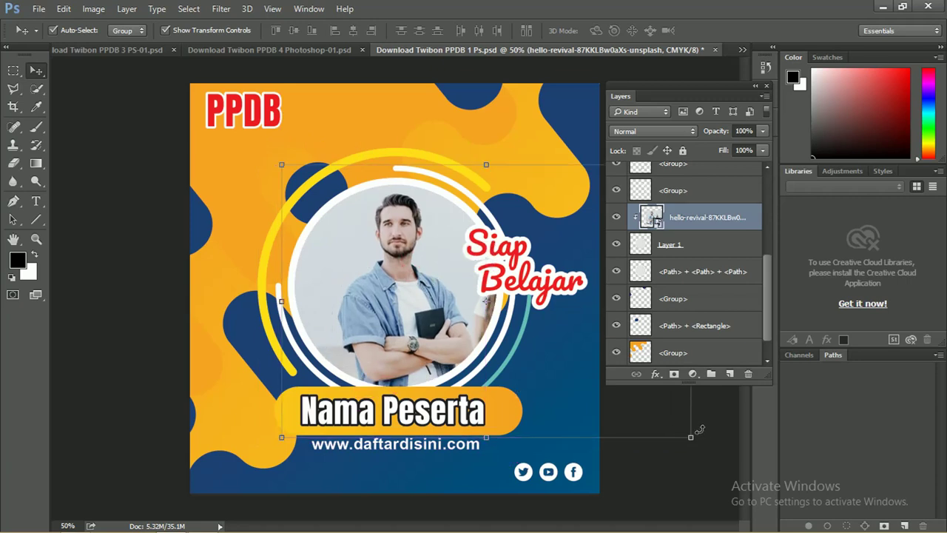
pyautogui.moveTo(688, 437); pyautogui.dragTo(738, 482)
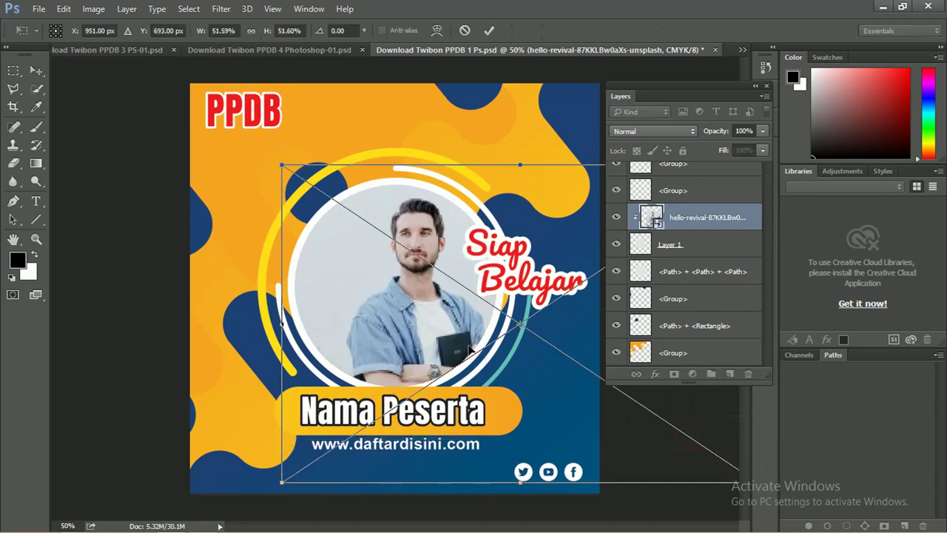
pyautogui.moveTo(413, 315); pyautogui.dragTo(393, 312)
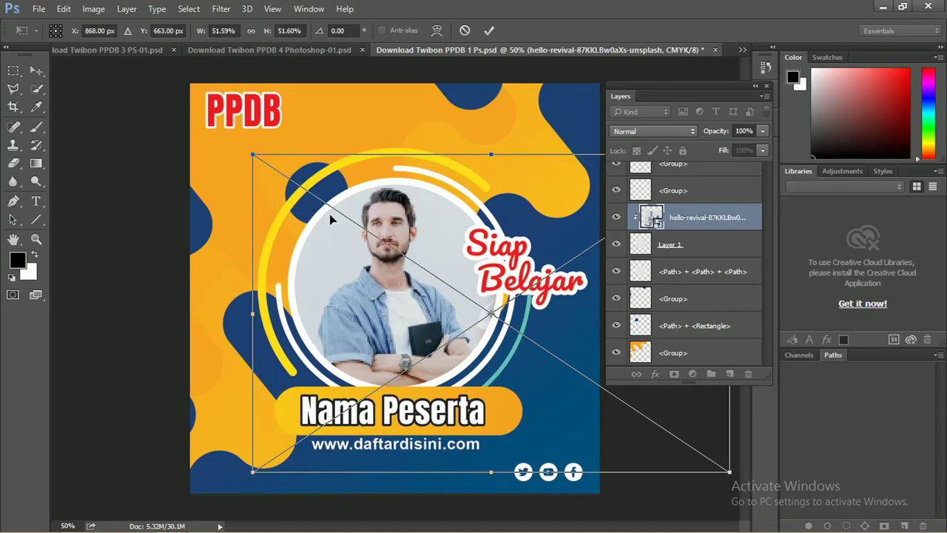
pyautogui.moveTo(403, 239); pyautogui.dragTo(403, 248)
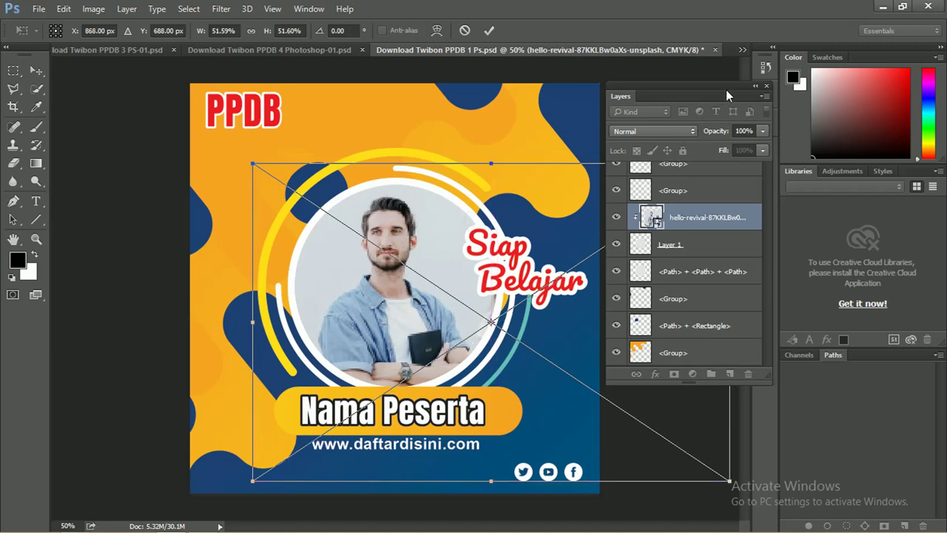
pyautogui.press('Return')
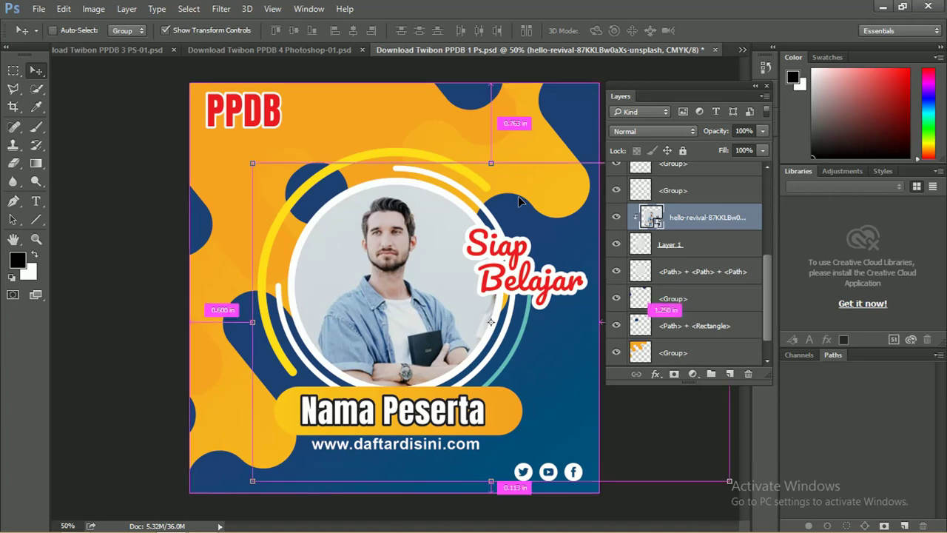
pyautogui.hotkey('ctrl', '-')
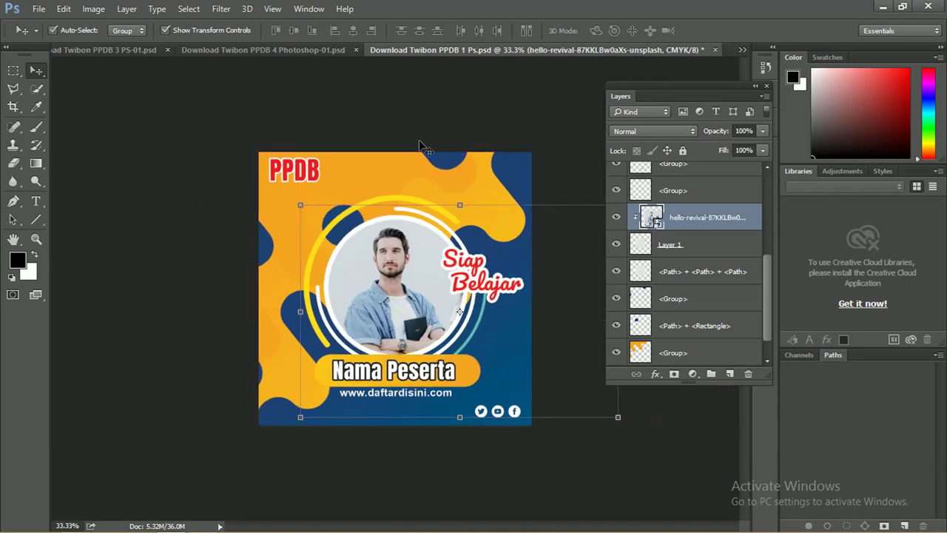
pyautogui.click(427, 119)
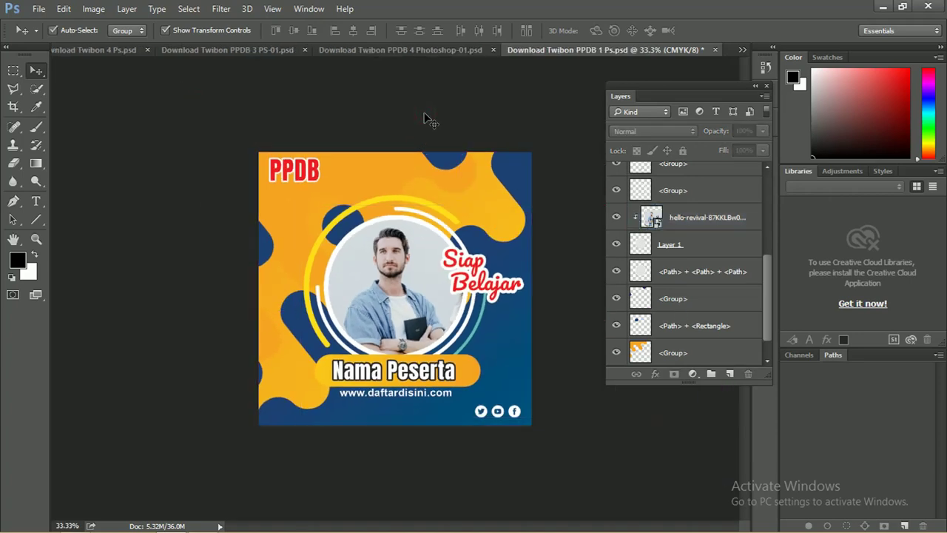